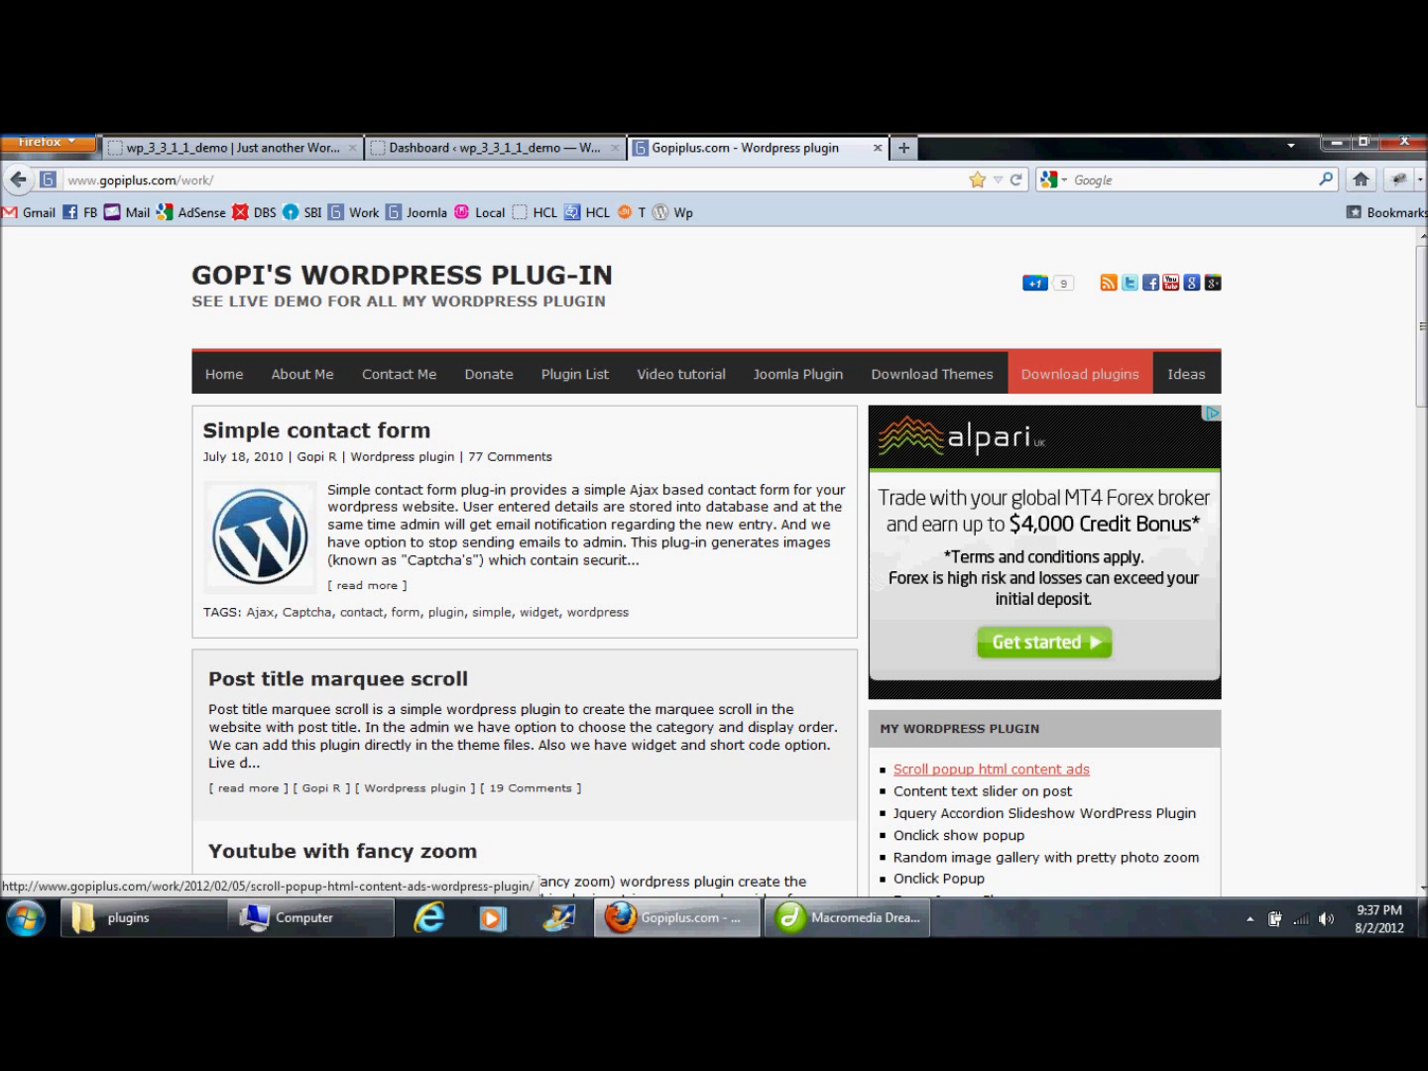
# Open the Scroll popup html content ads plugin page and look over its description
pyautogui.click(991, 769)
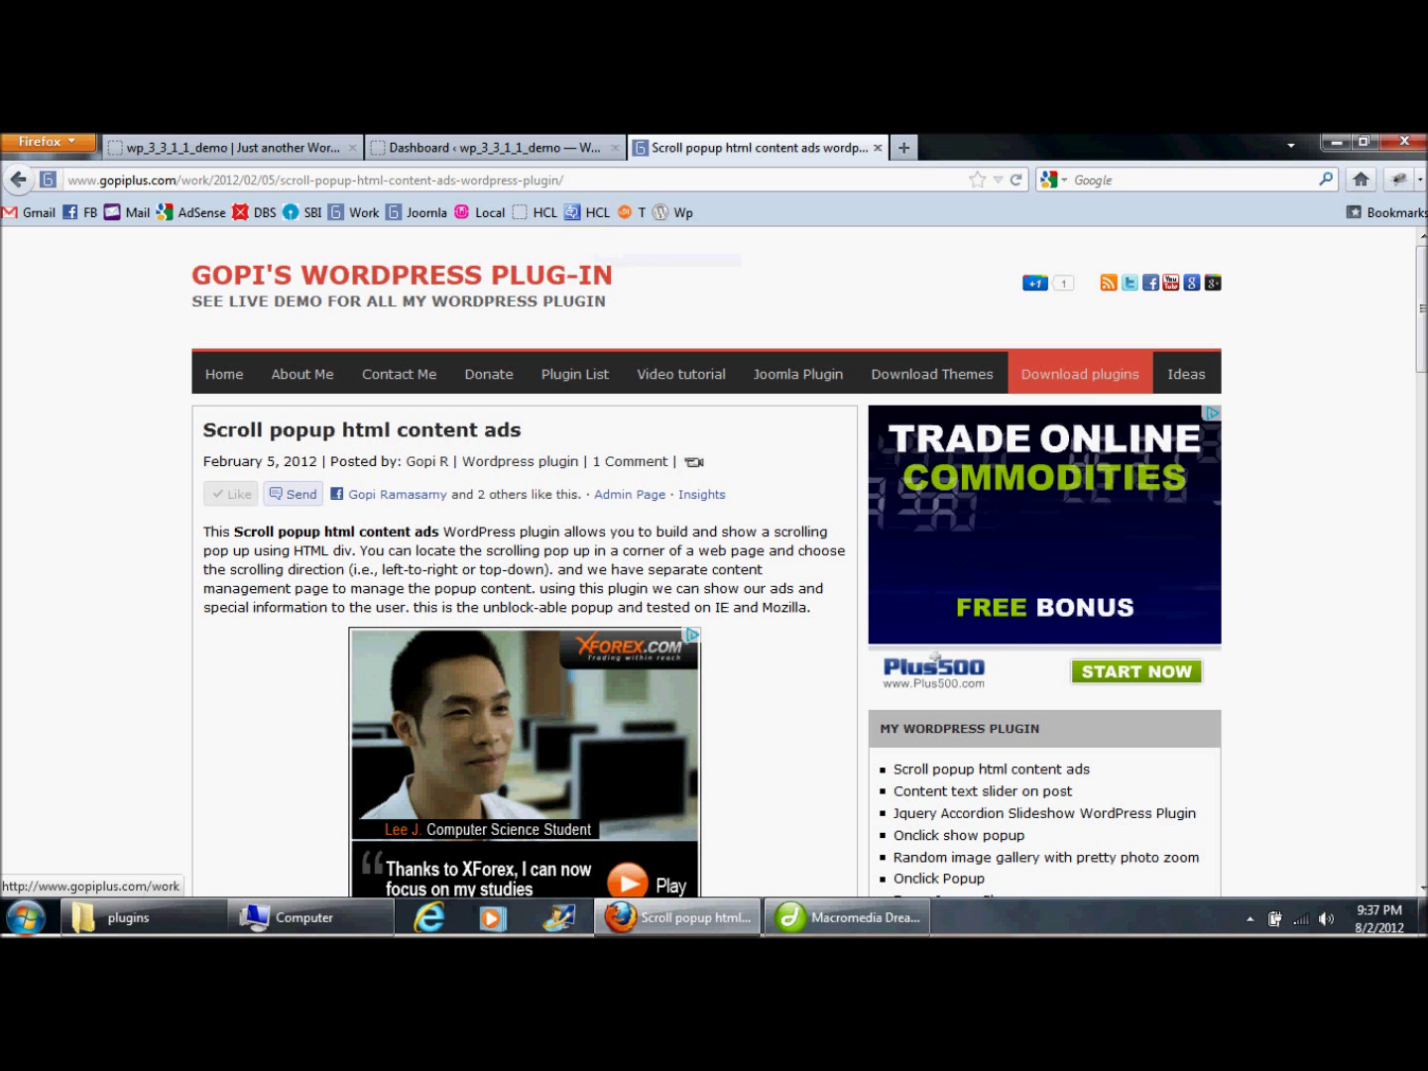
pyautogui.scroll(-2, 706, 565)
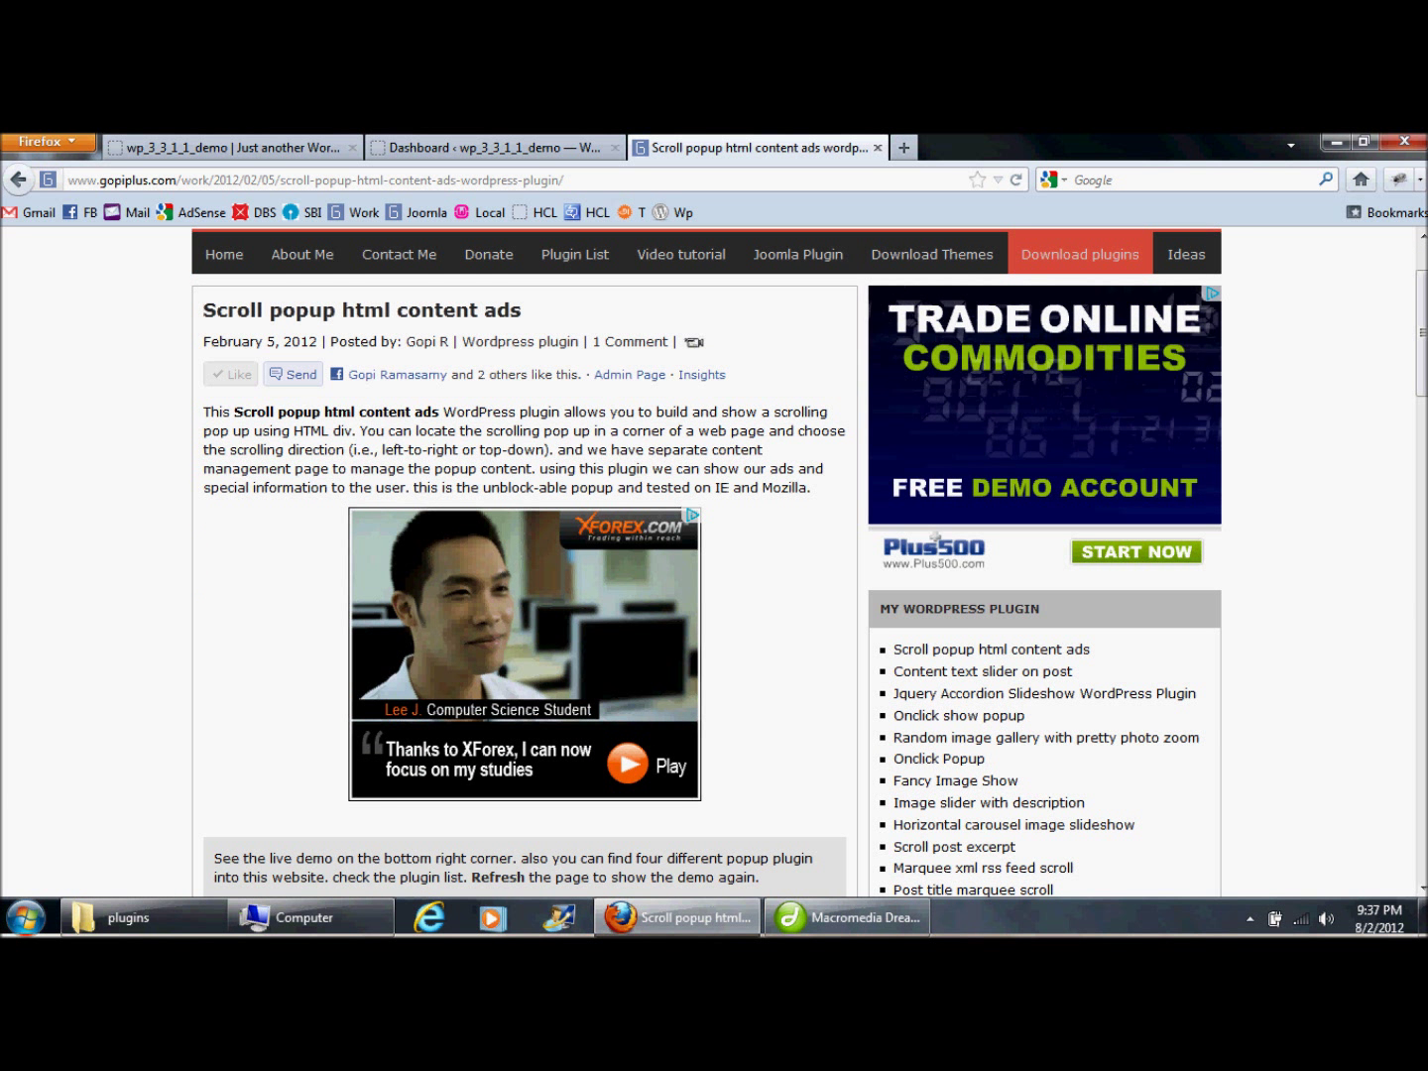
pyautogui.scroll(2, 1082, 378)
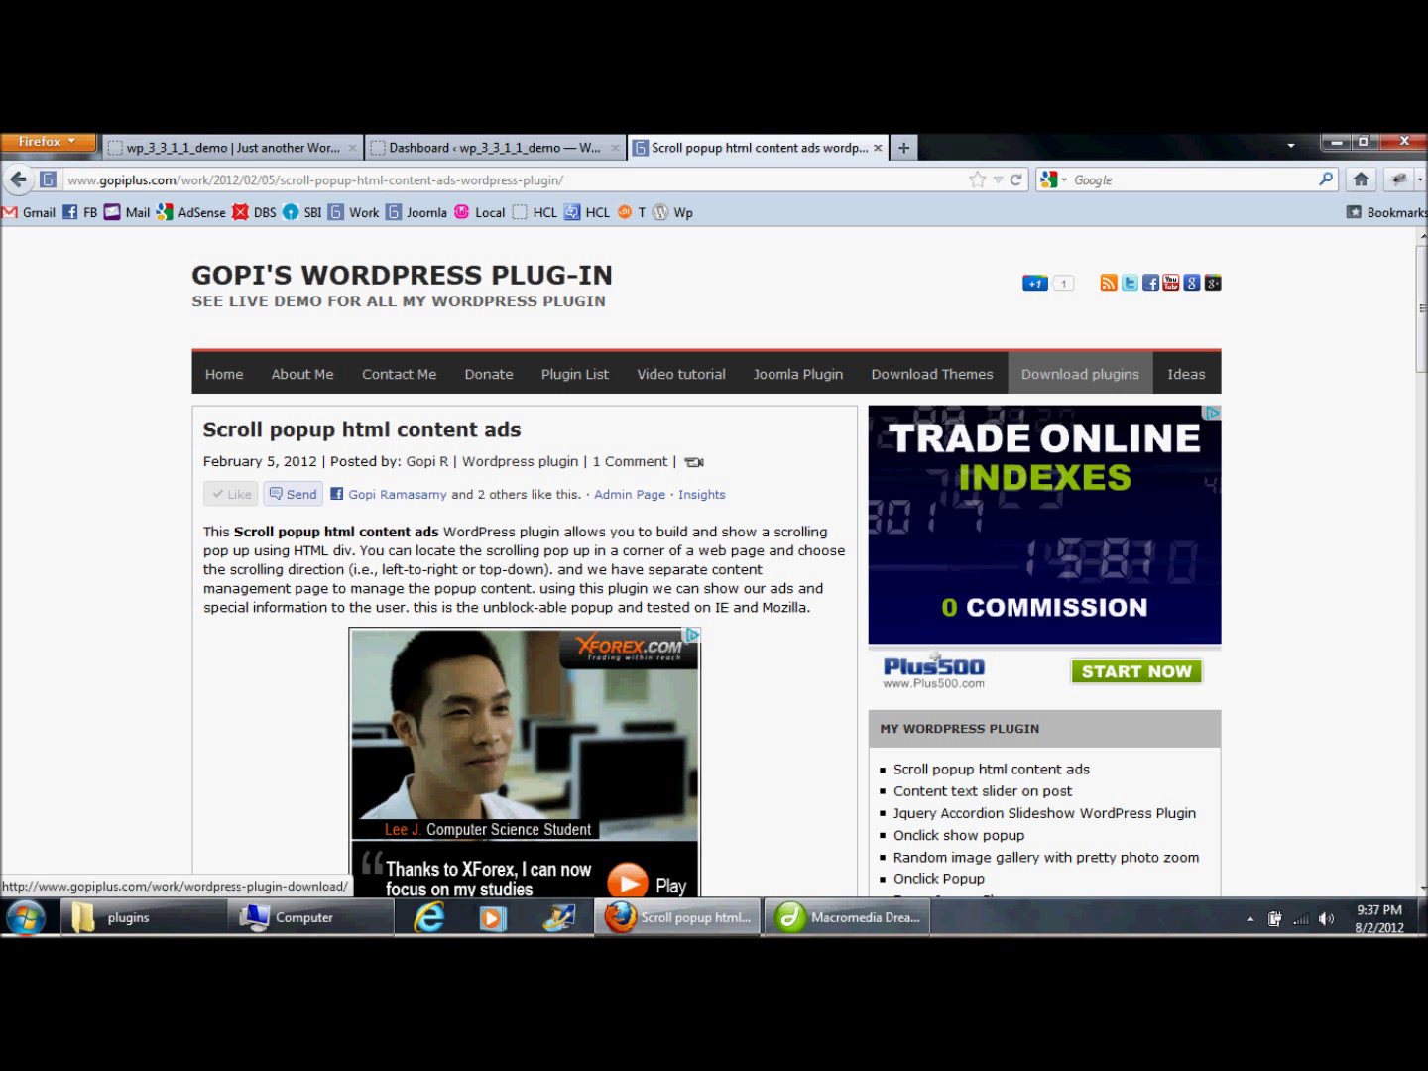
# Go to the WordPress dashboard and open the page for uploading a new plugin in .zip format
pyautogui.click(486, 148)
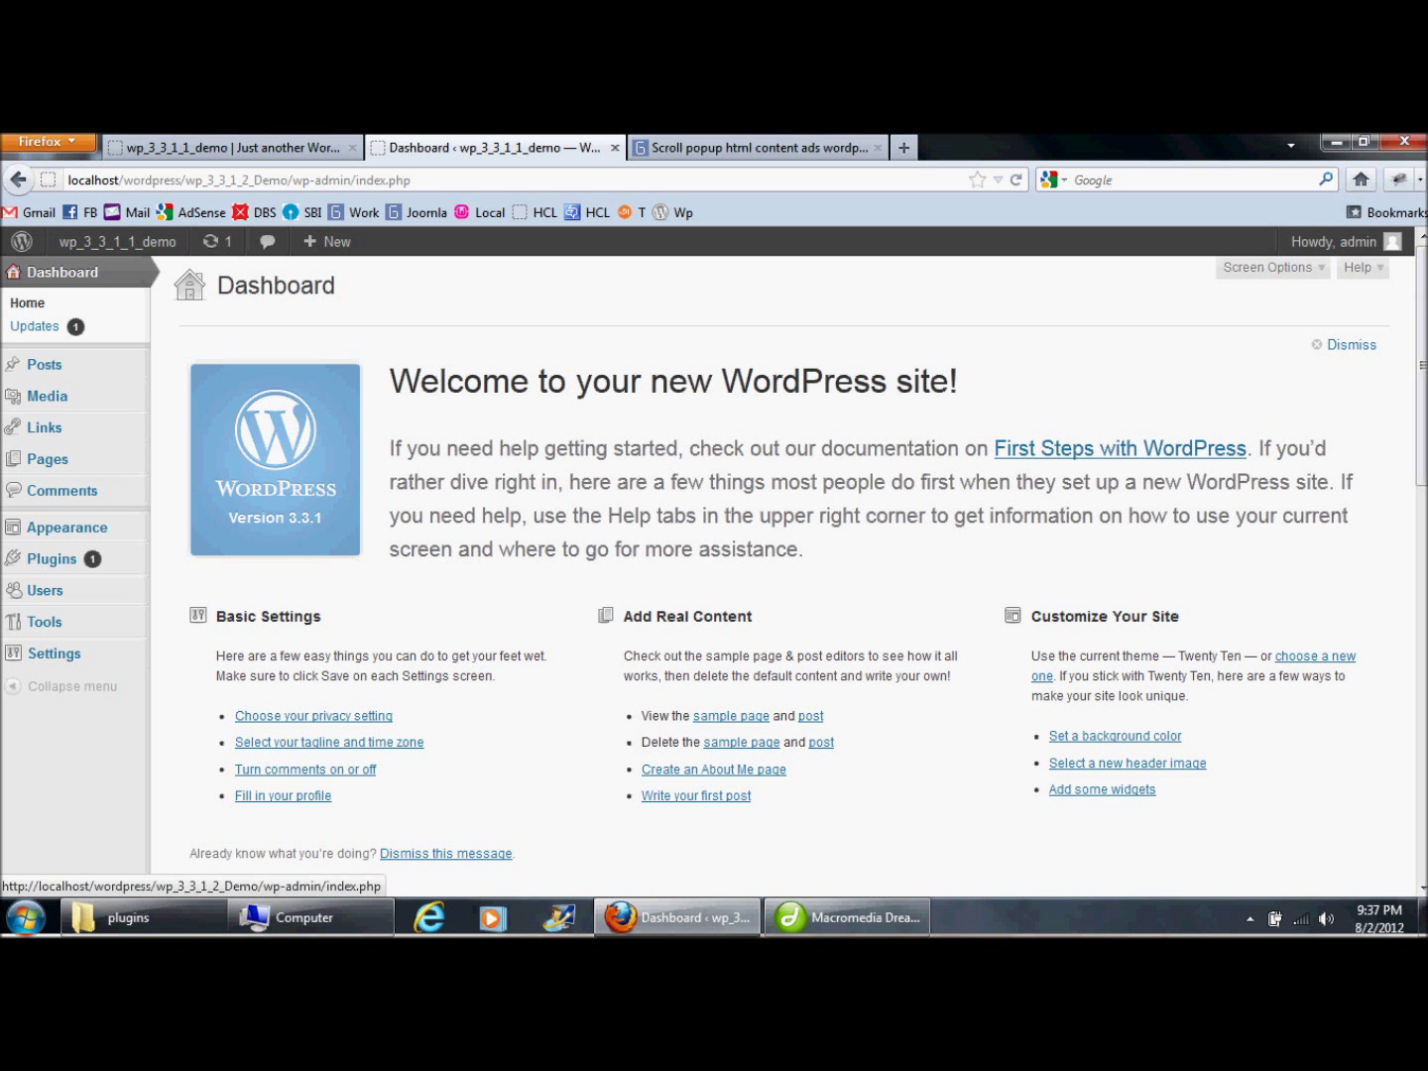
pyautogui.moveTo(67, 526)
pyautogui.moveTo(52, 558)
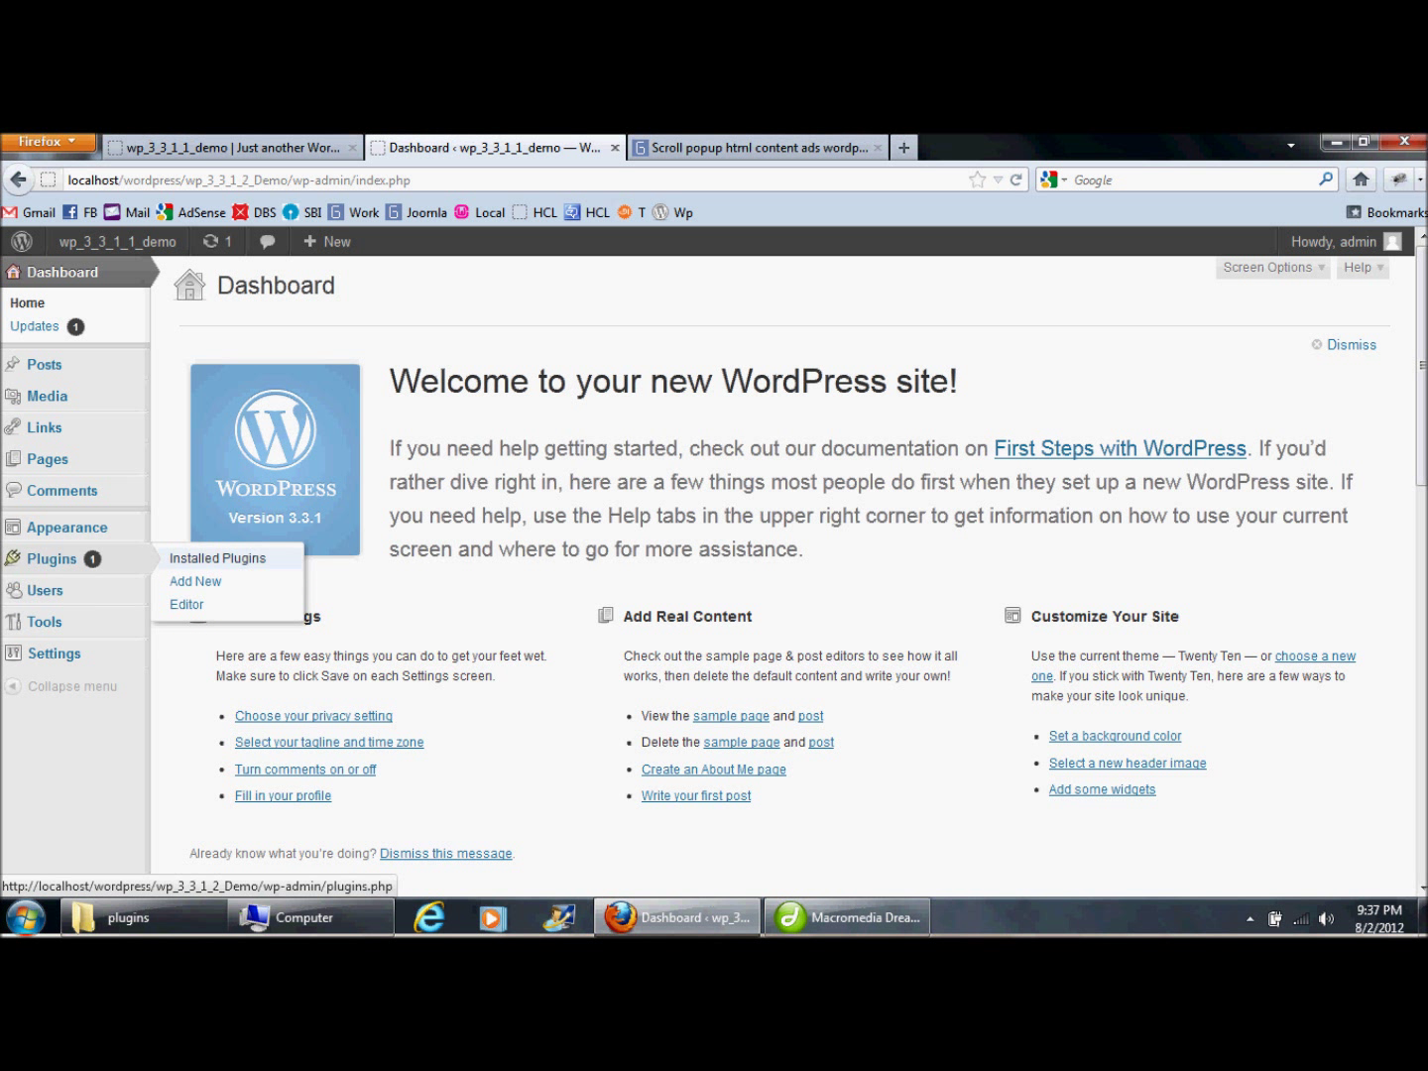
pyautogui.click(195, 581)
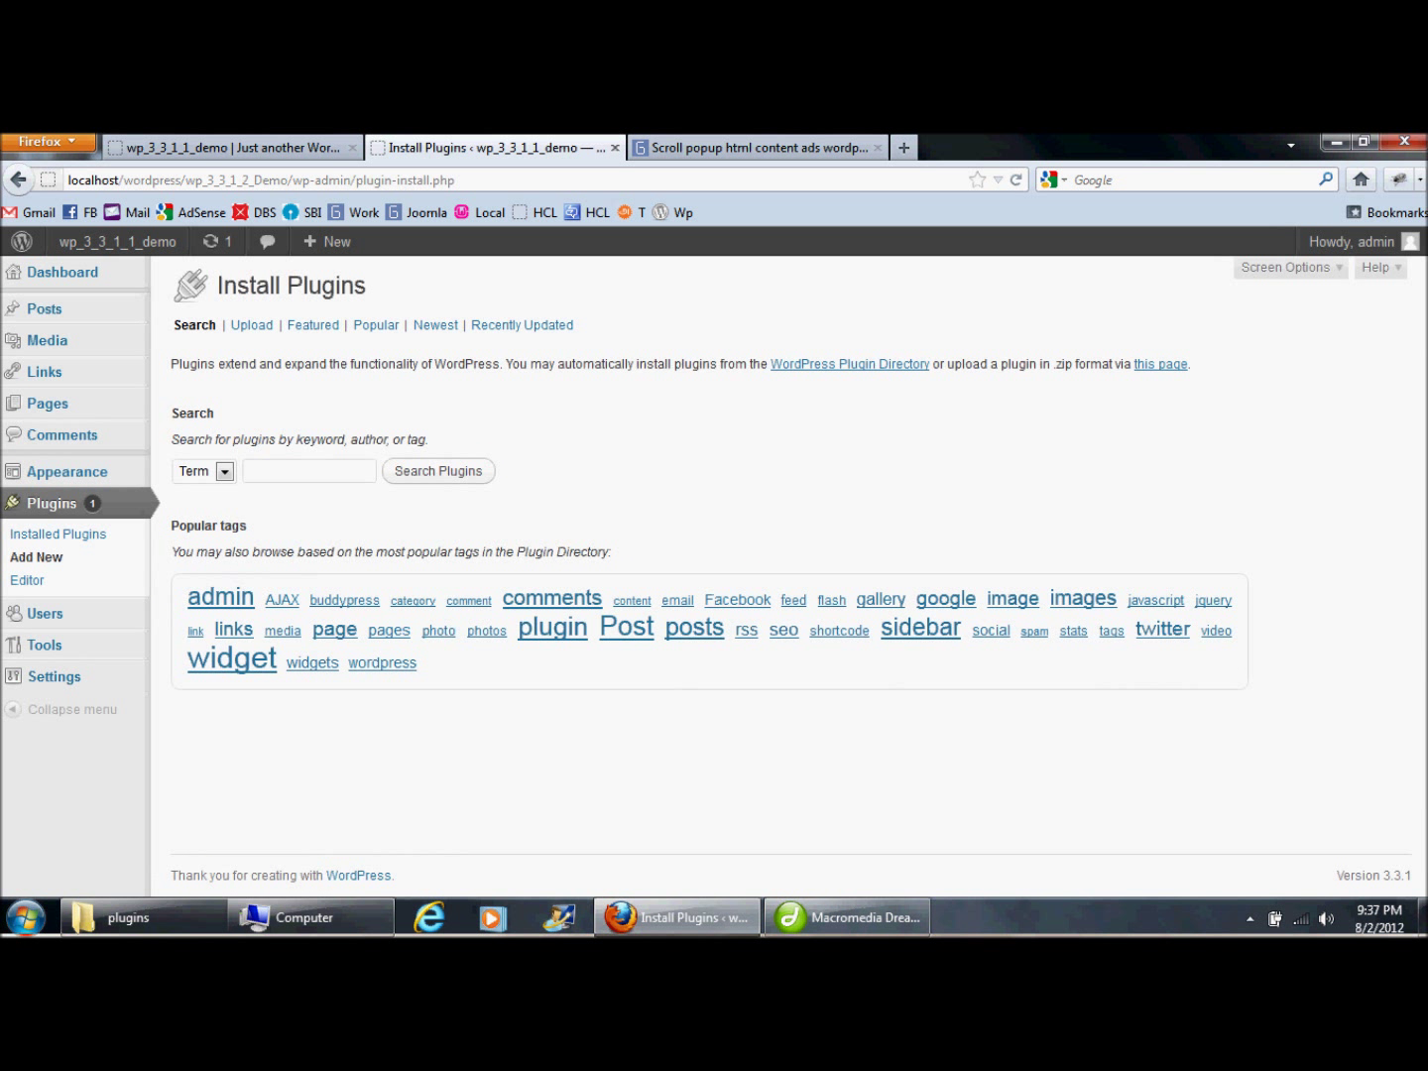
pyautogui.click(253, 326)
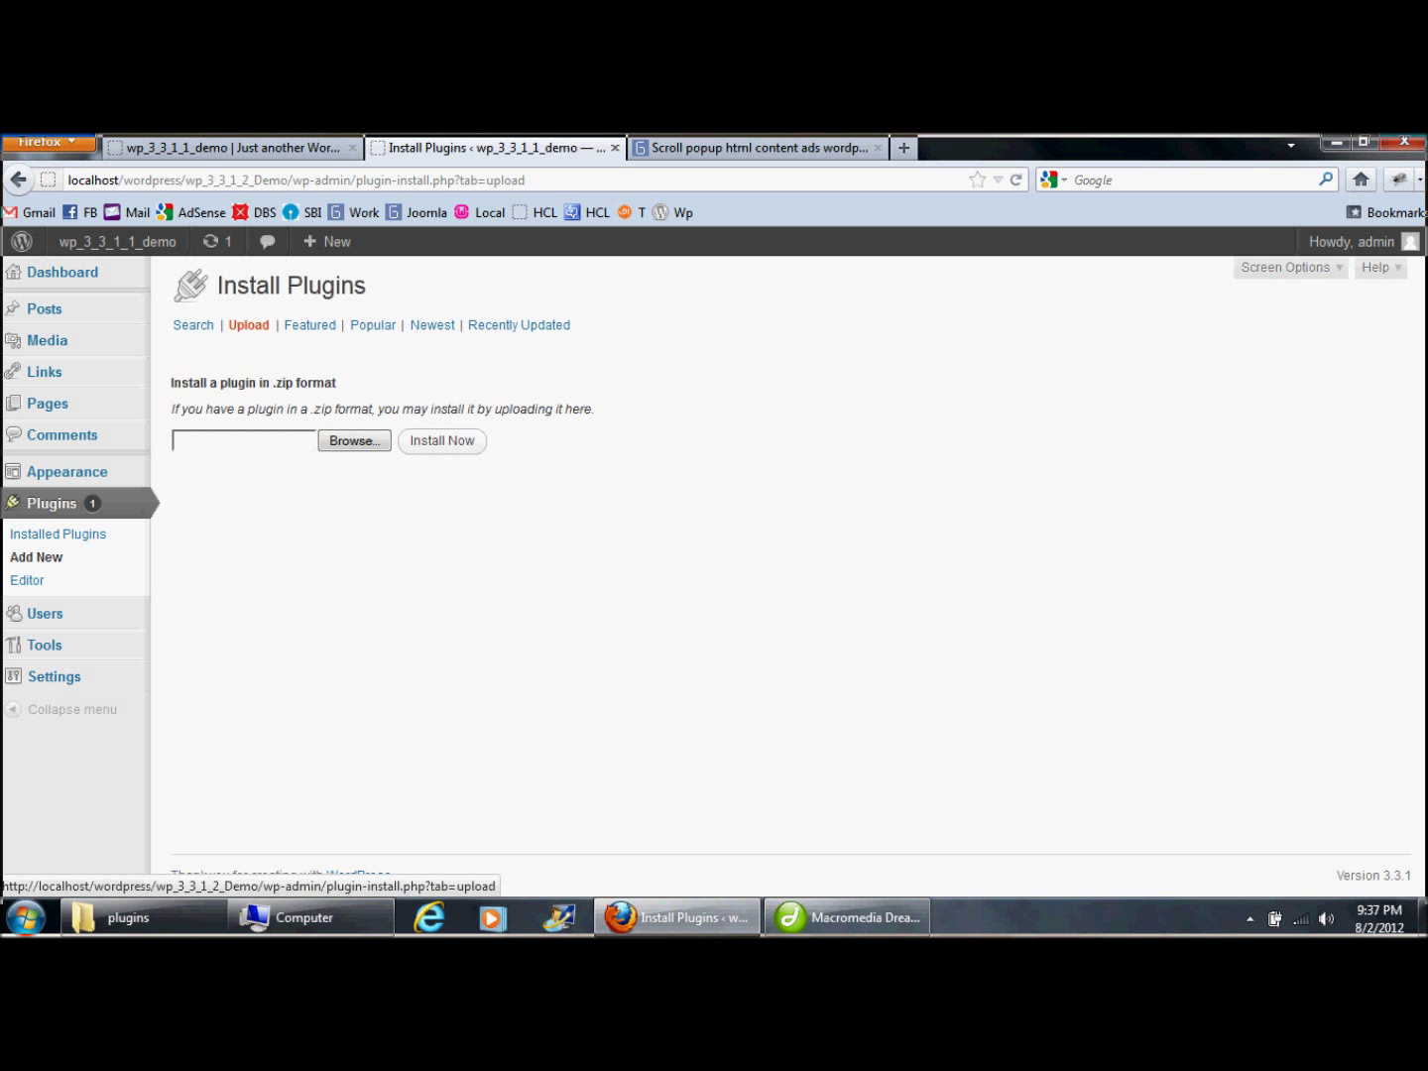
# Install the plugin from scroll-popup-html-content-ads.zip and activate it
pyautogui.click(352, 441)
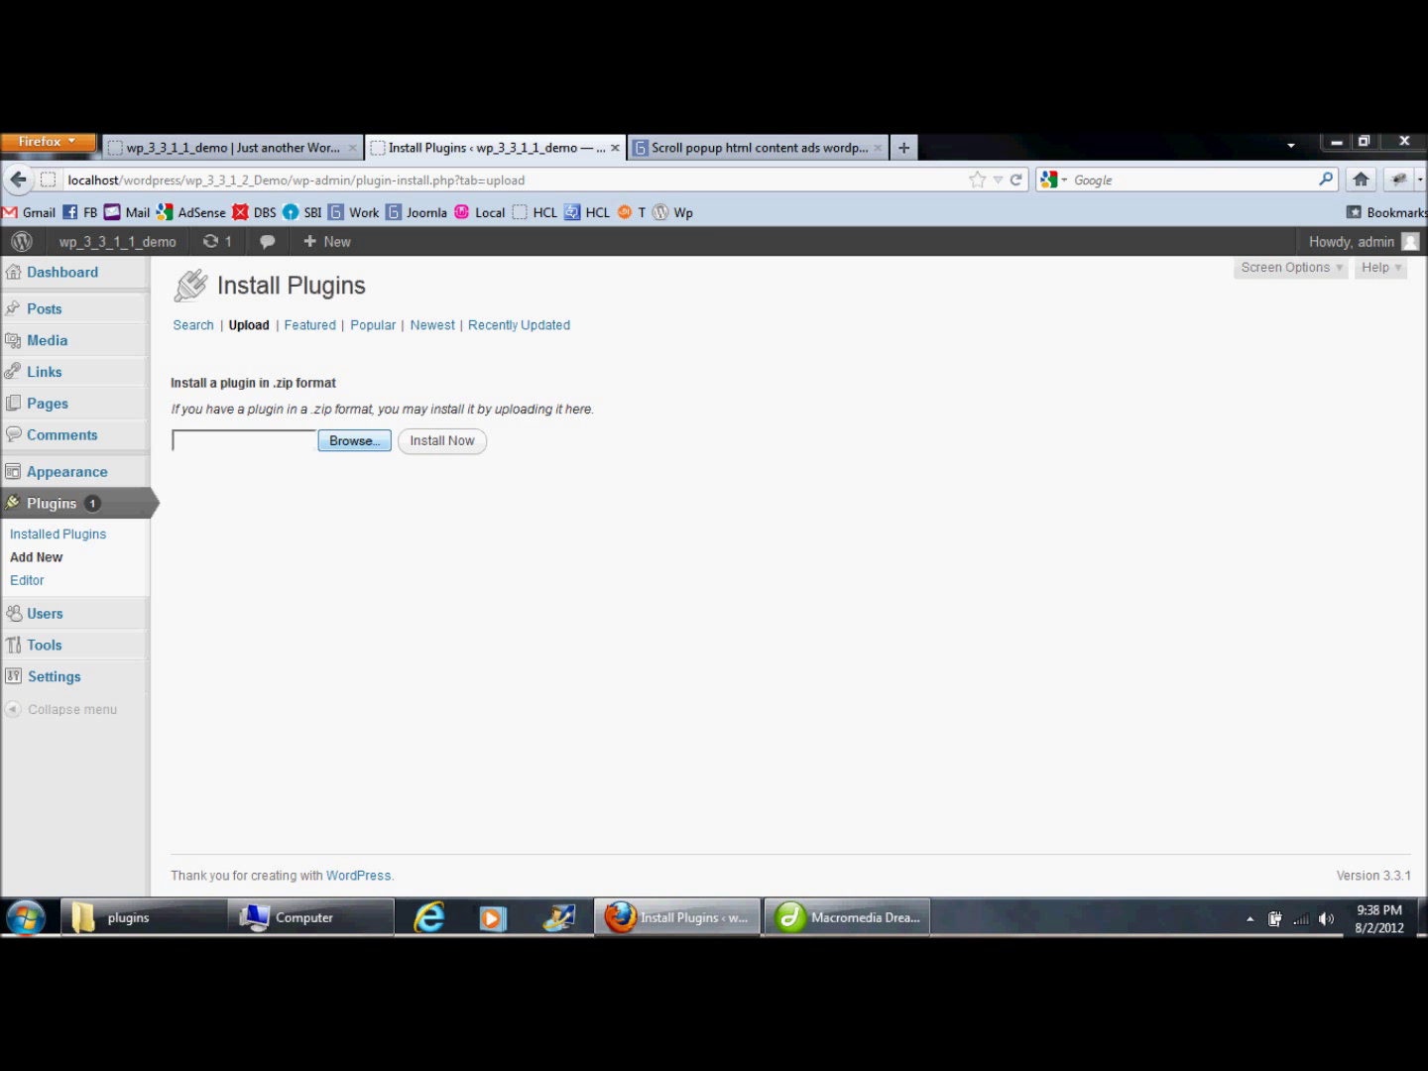
pyautogui.click(310, 365)
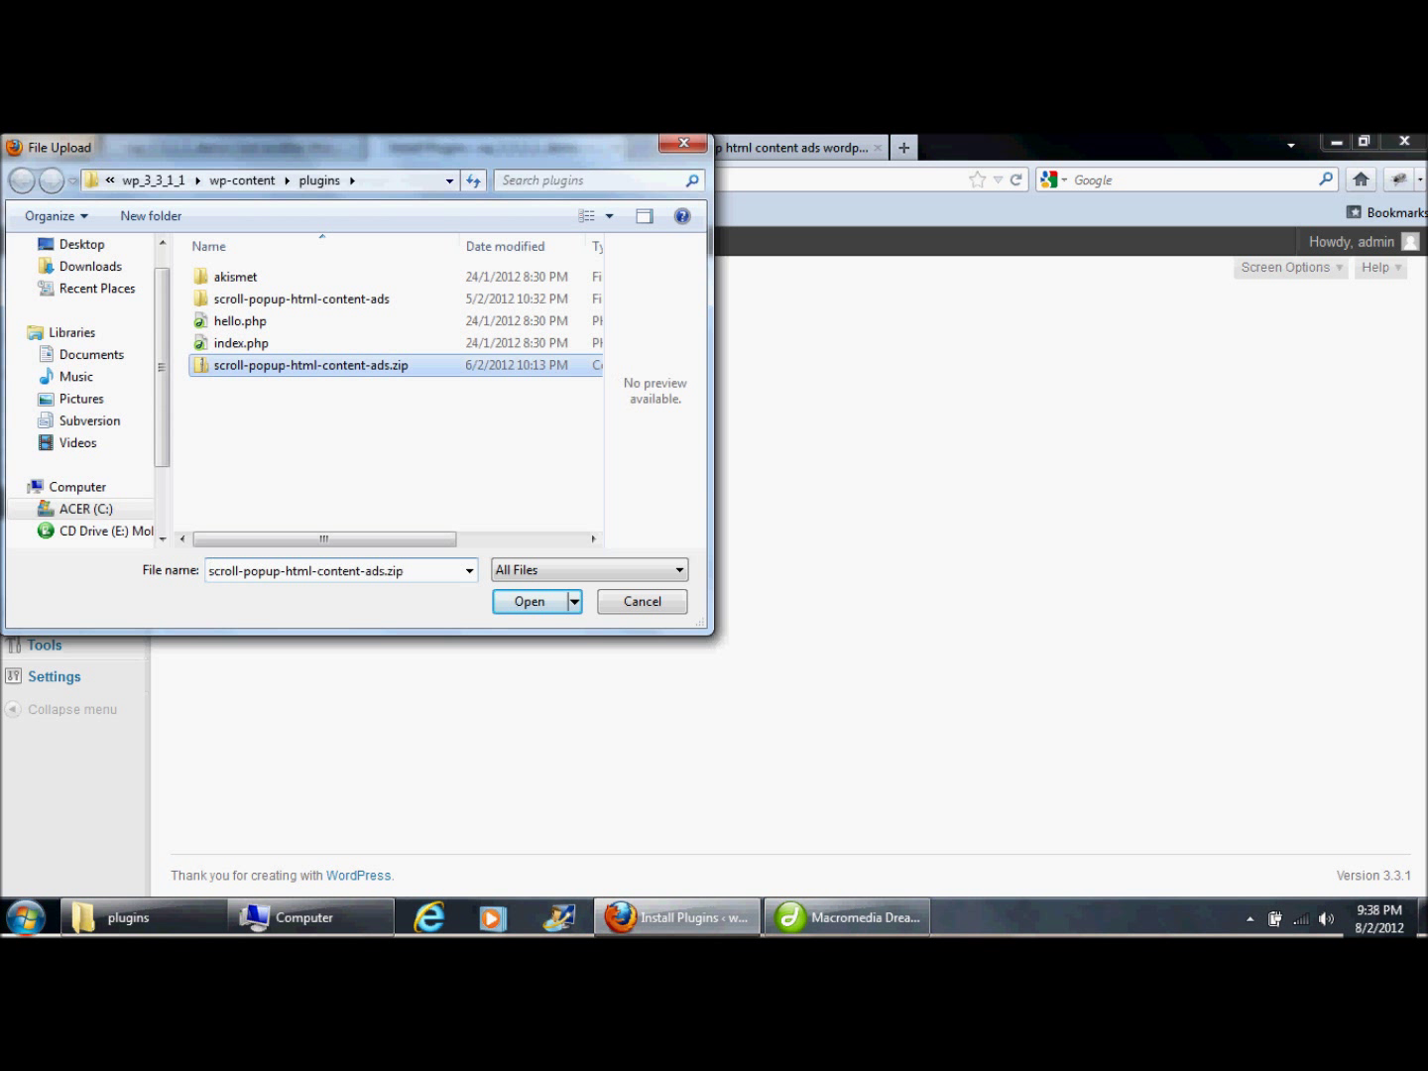
pyautogui.press('Return')
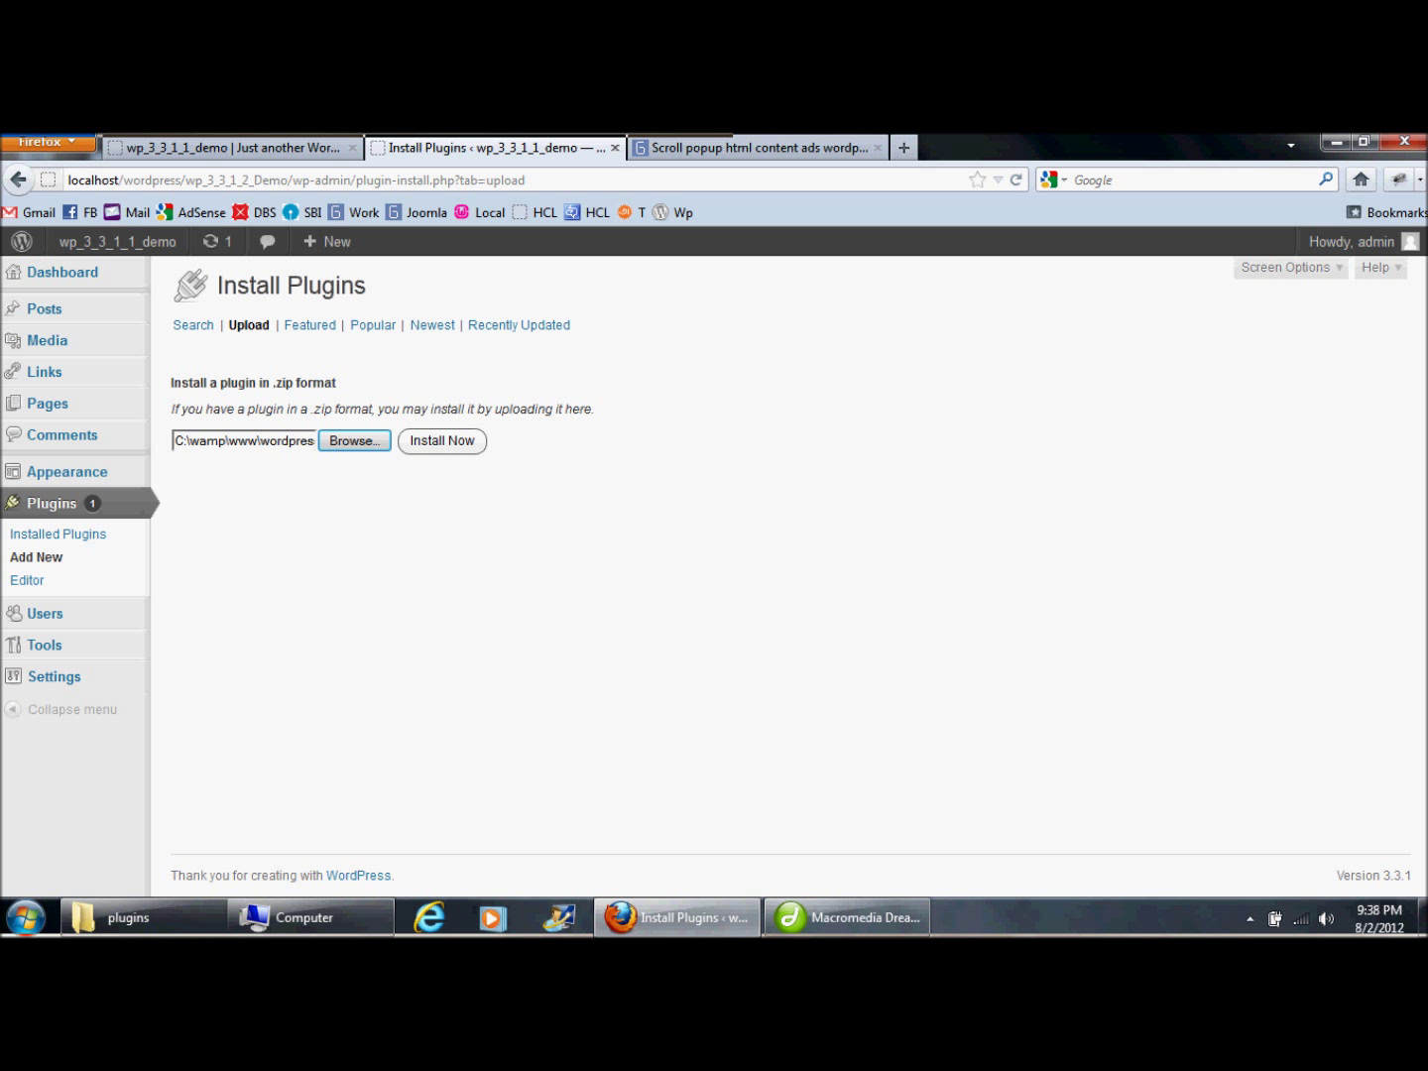
pyautogui.press('Return')
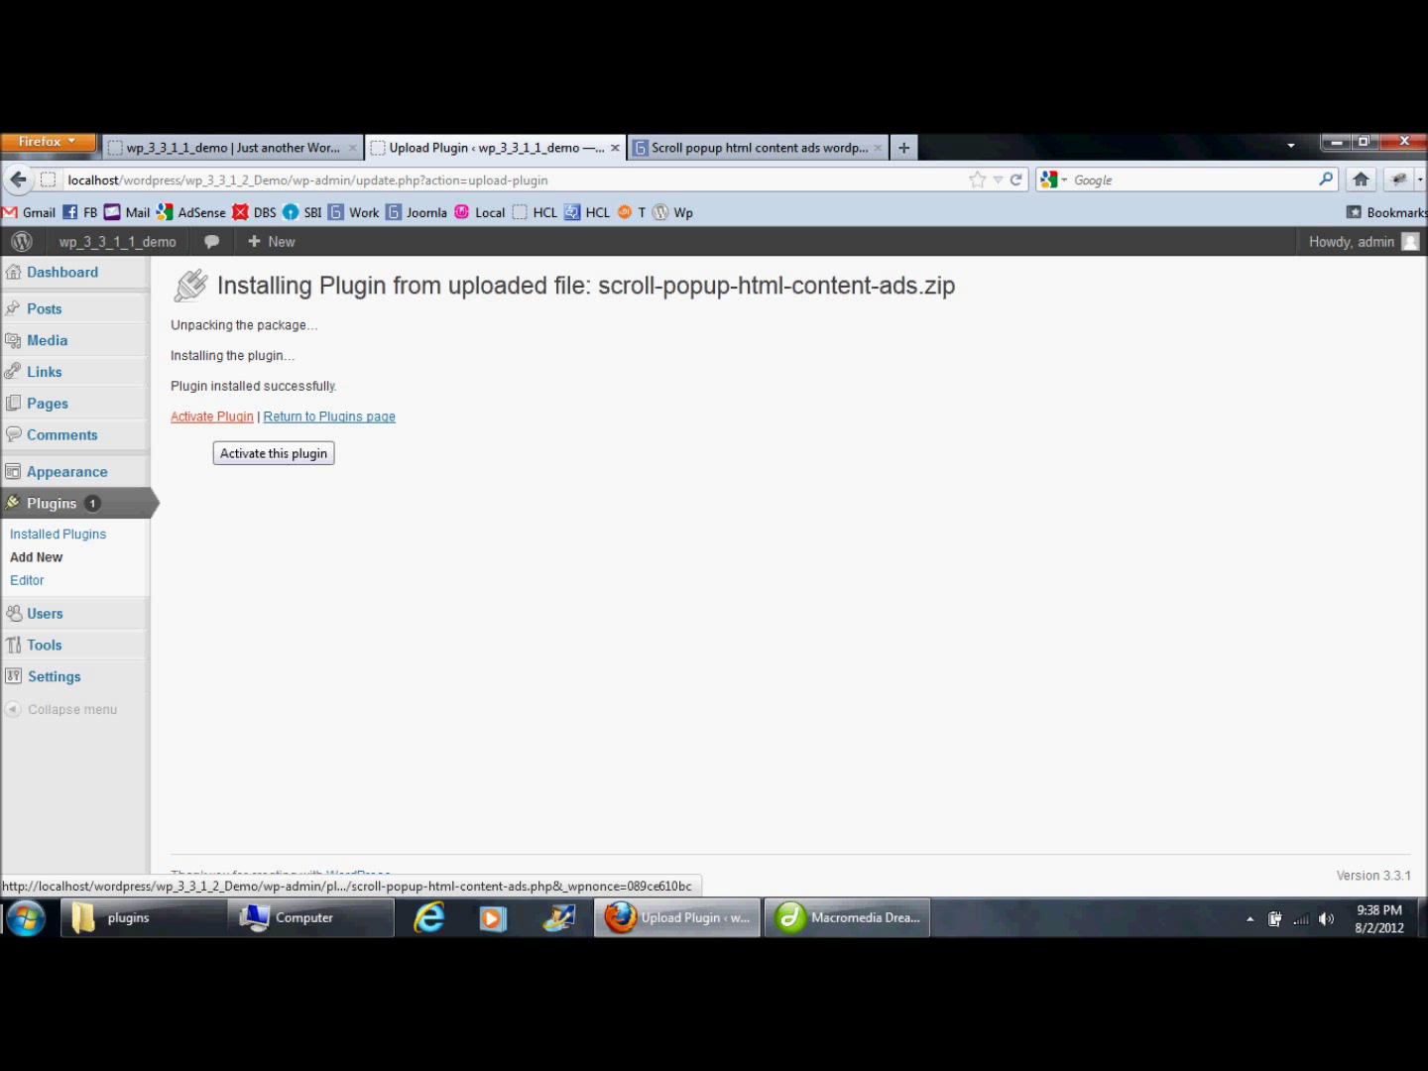
pyautogui.click(212, 417)
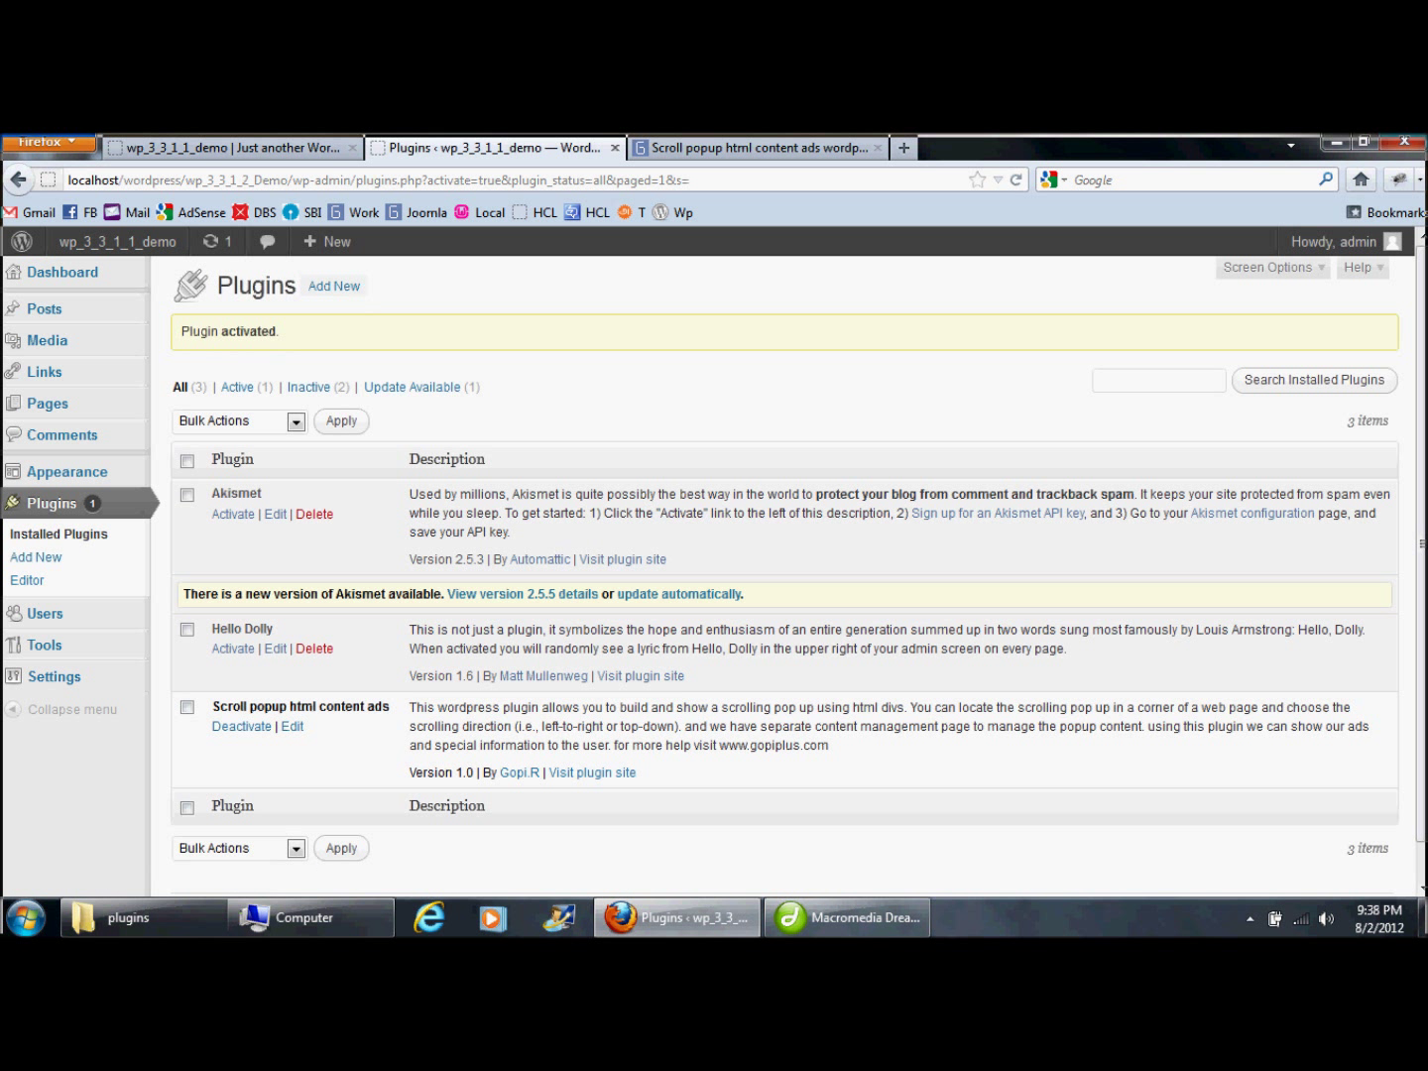
# Open the content management page of the Scrolling Popup settings and review the existing popup entries
pyautogui.scroll(-1, 714, 570)
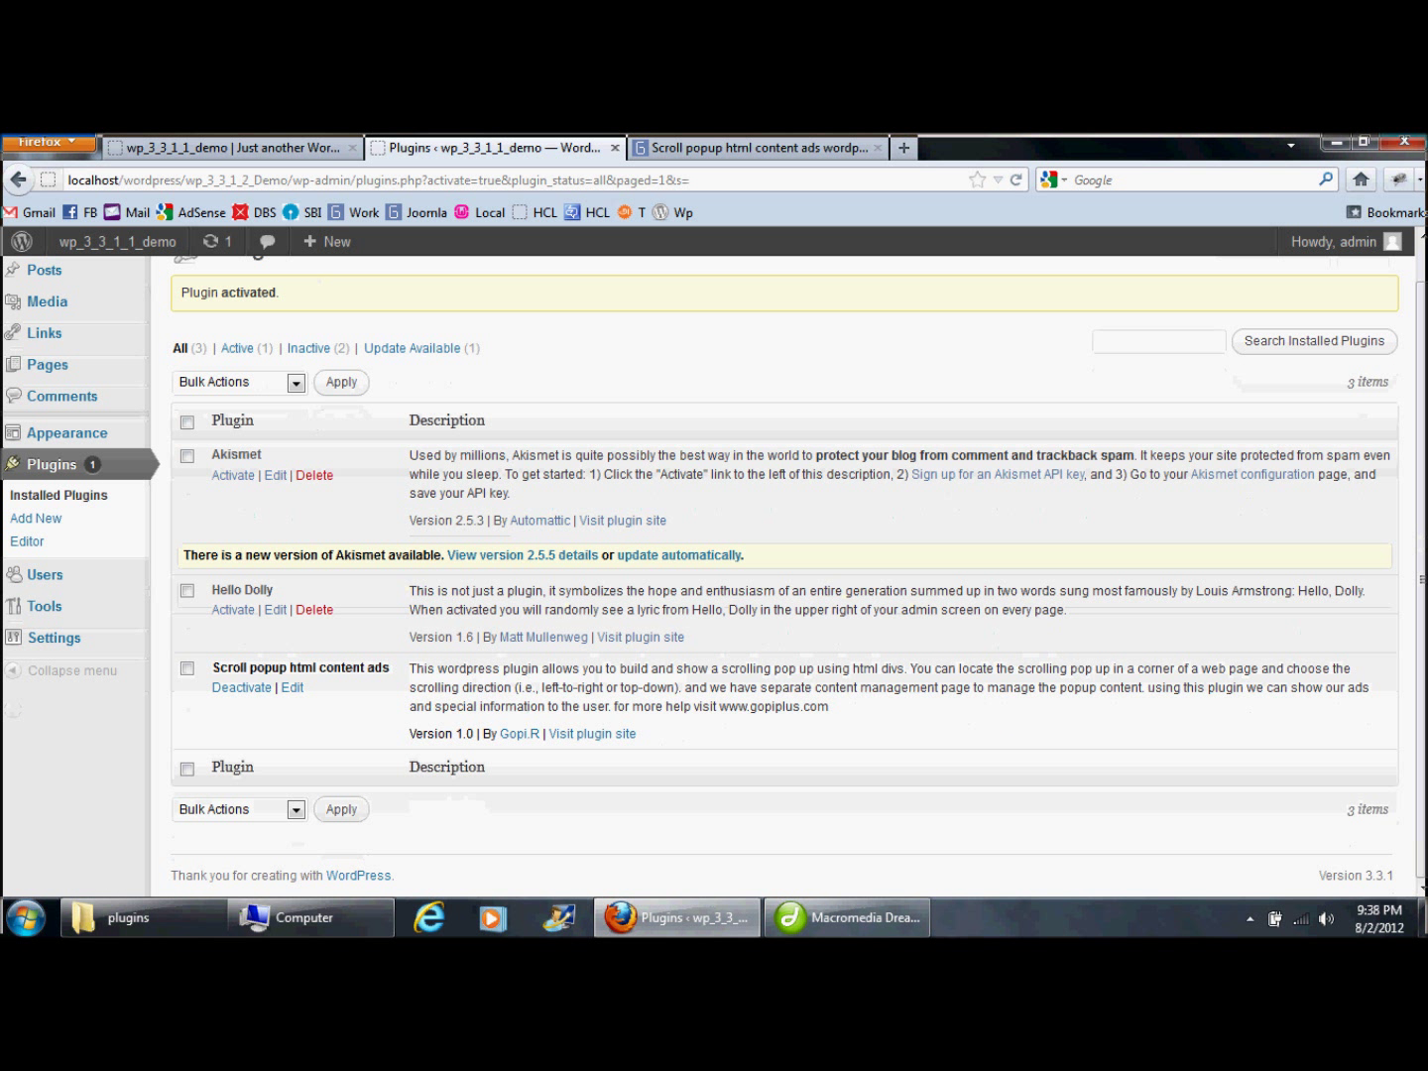
pyautogui.moveTo(54, 638)
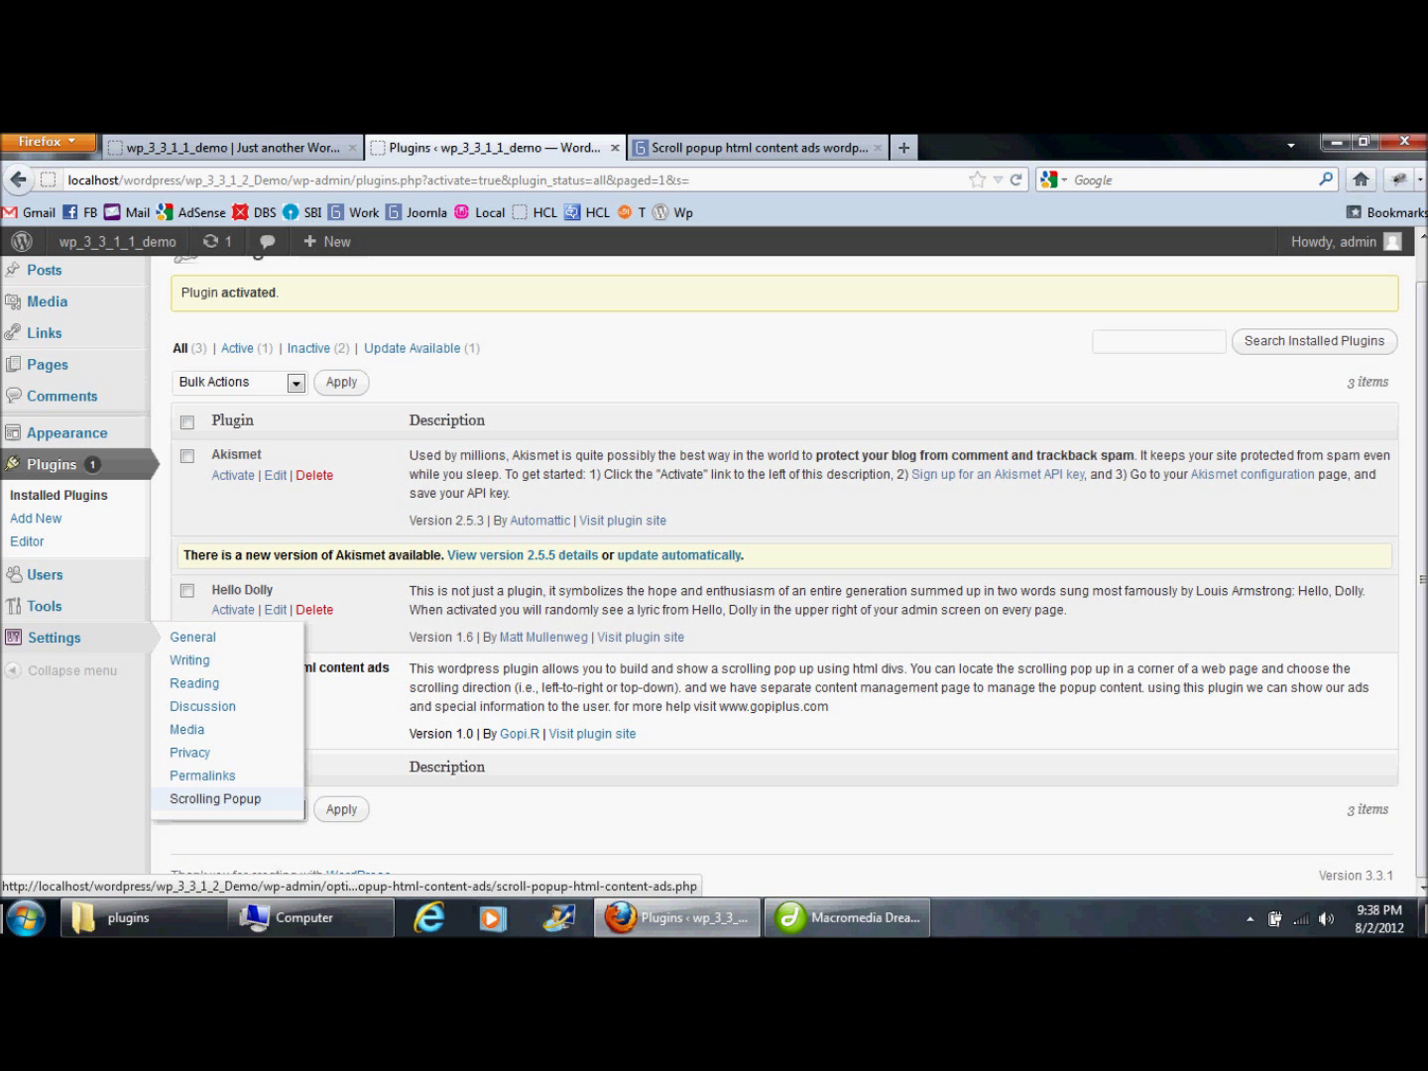
pyautogui.click(216, 799)
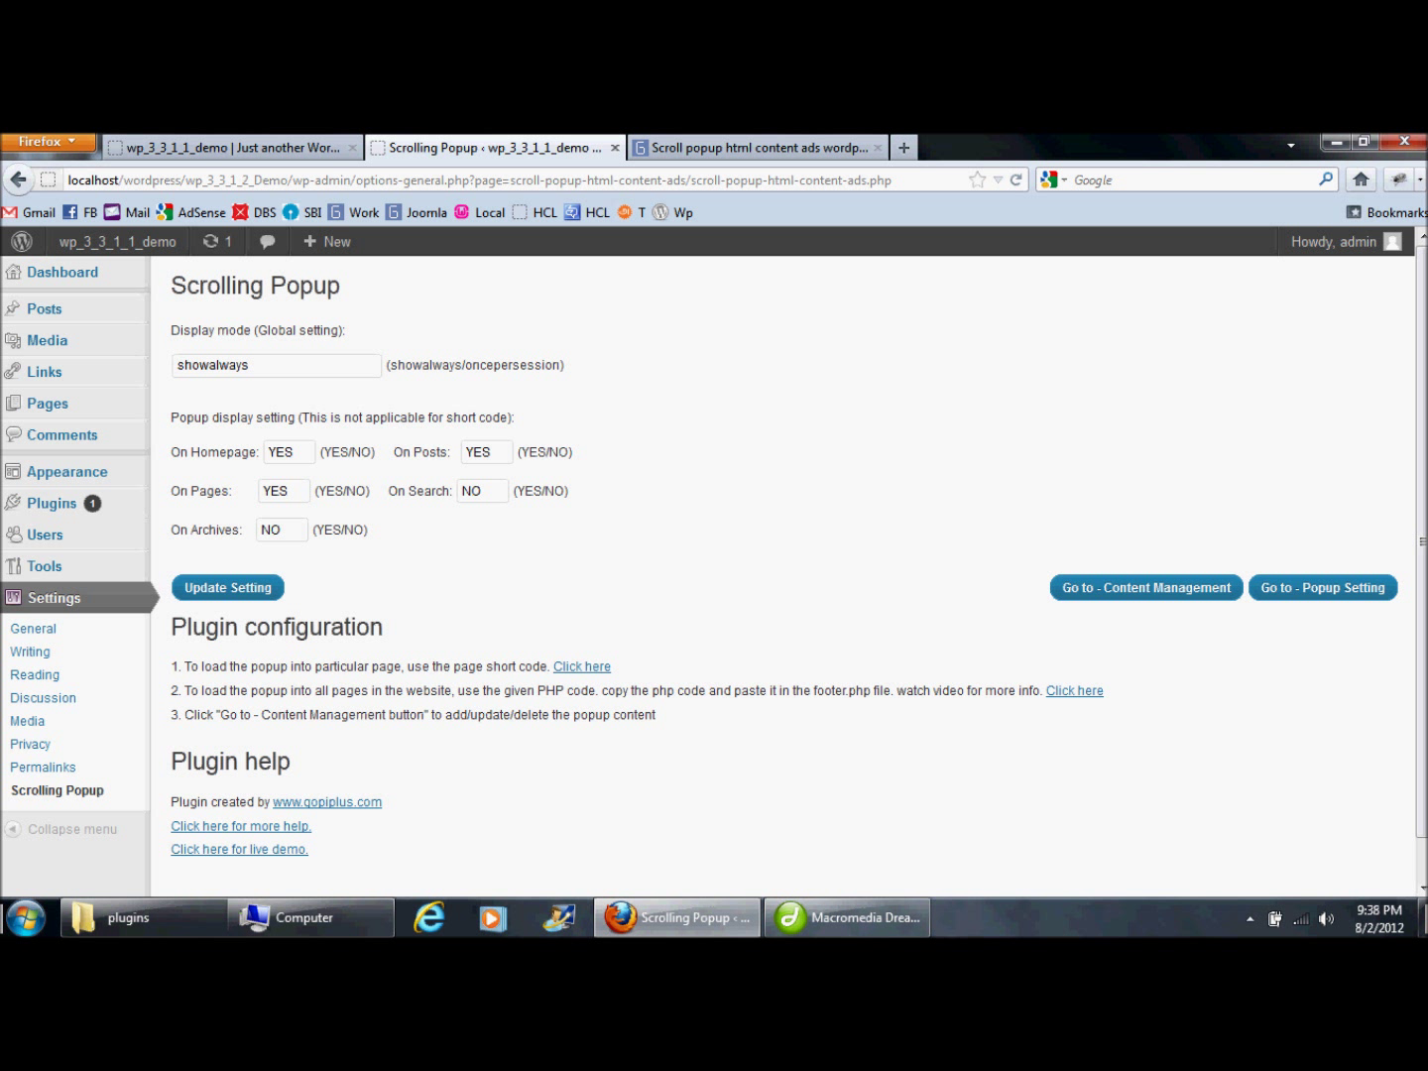
pyautogui.click(1146, 588)
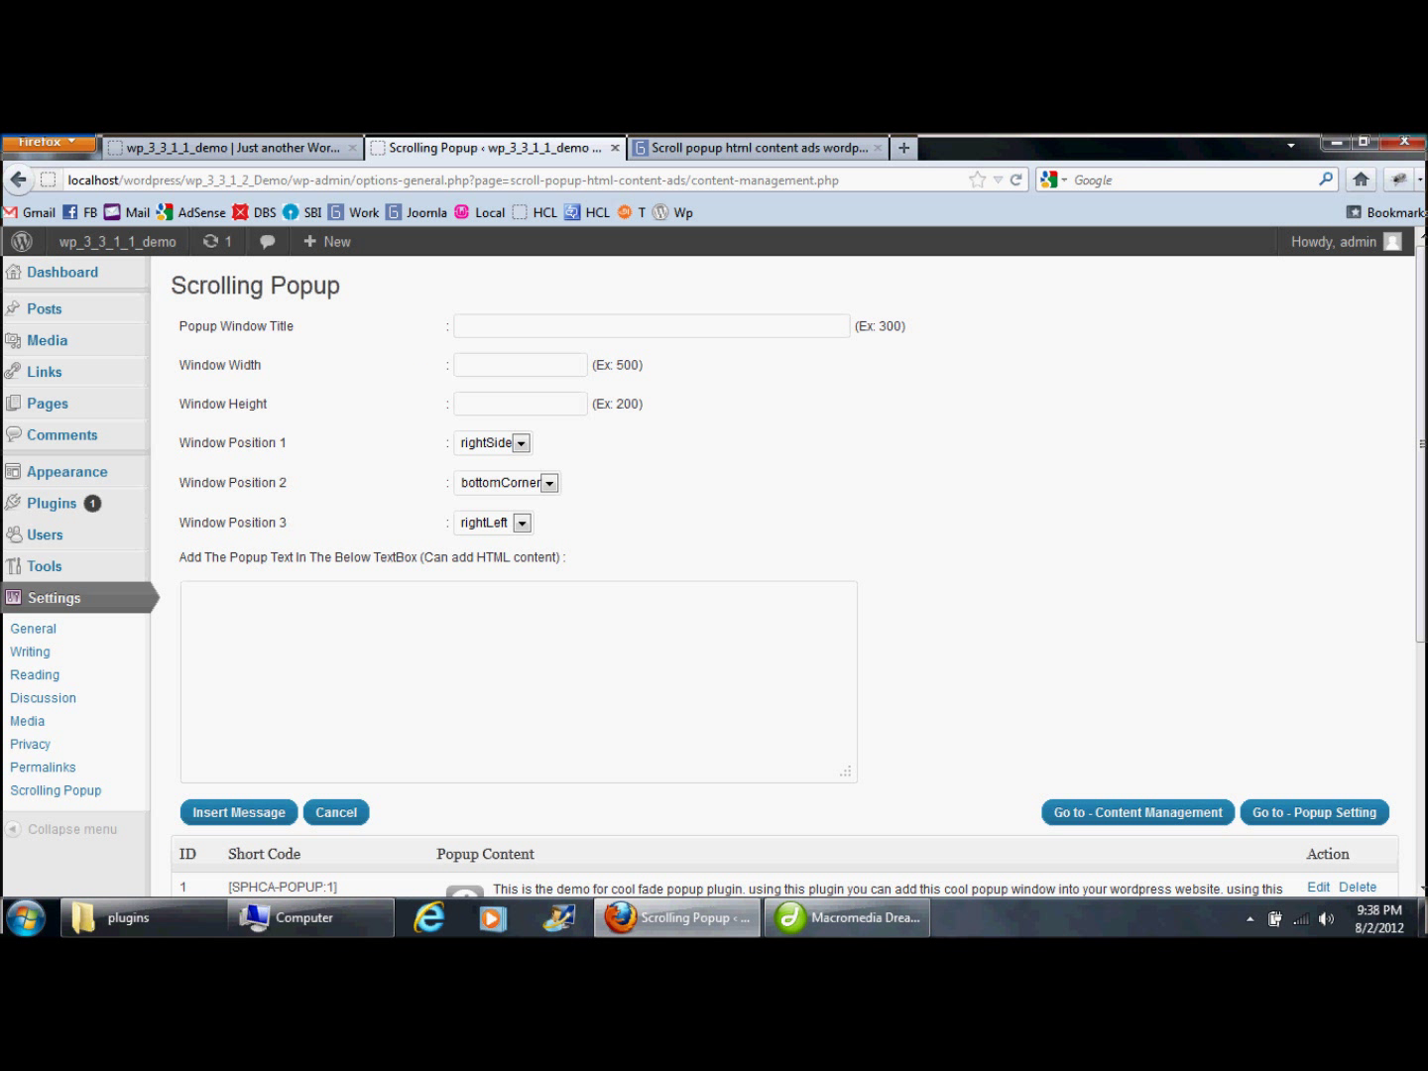
pyautogui.scroll(-5, 784, 576)
pyautogui.moveTo(494, 506); pyautogui.dragTo(803, 694)
pyautogui.click(803, 693)
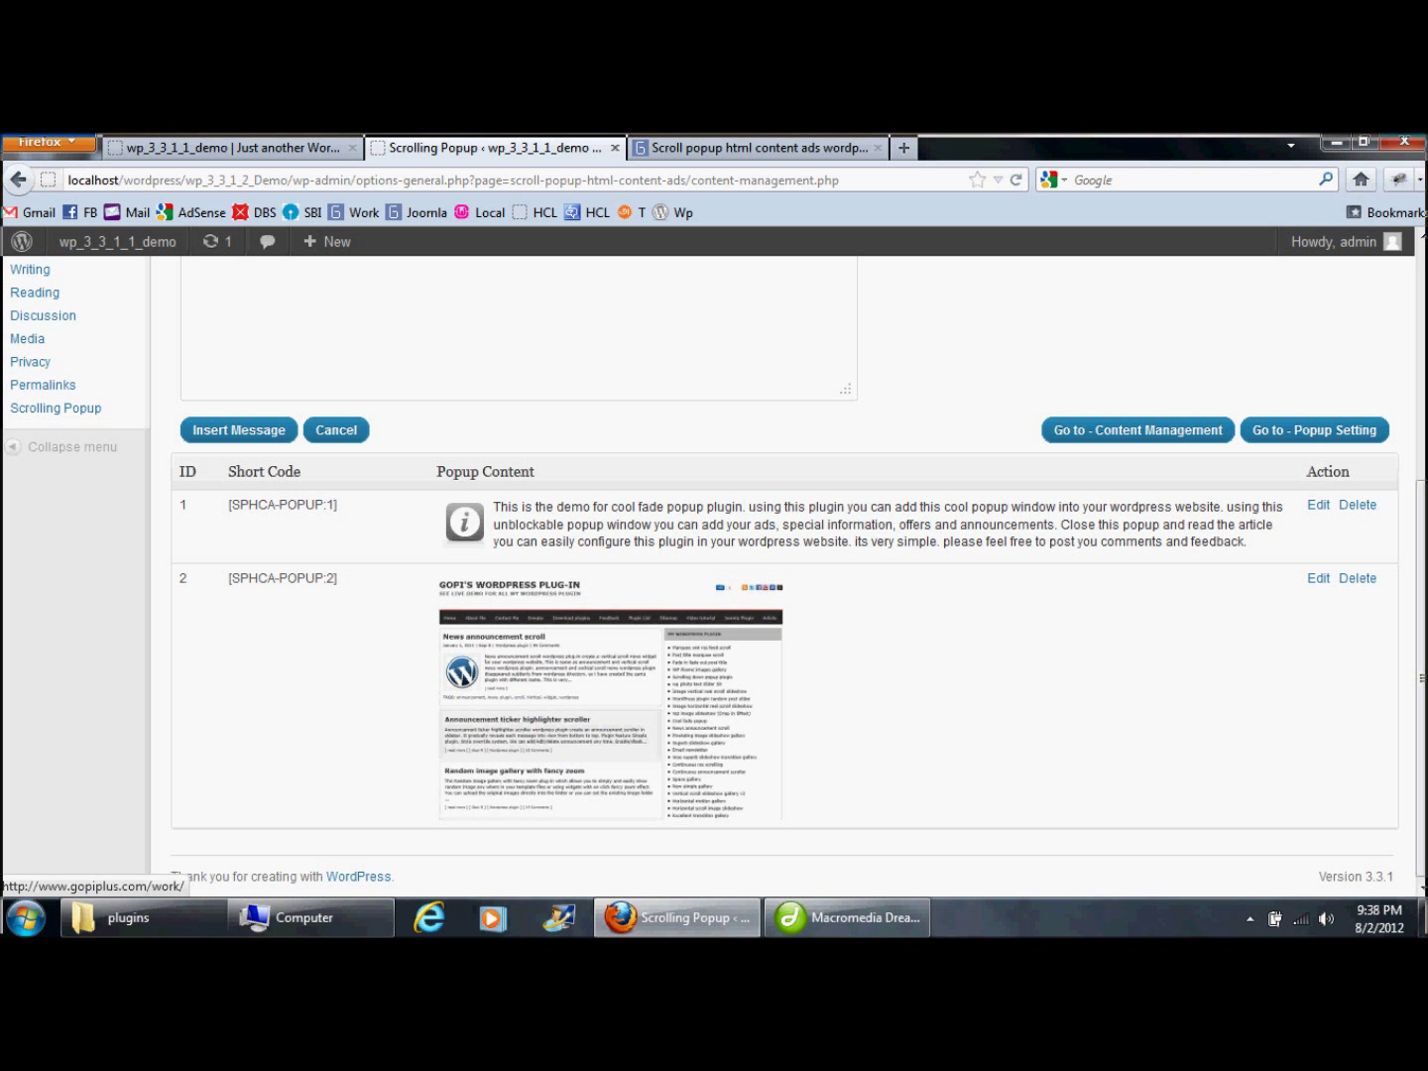
# Copy the second popup's short code, [SPHCA-POPUP:2]
pyautogui.moveTo(339, 578); pyautogui.dragTo(229, 578)
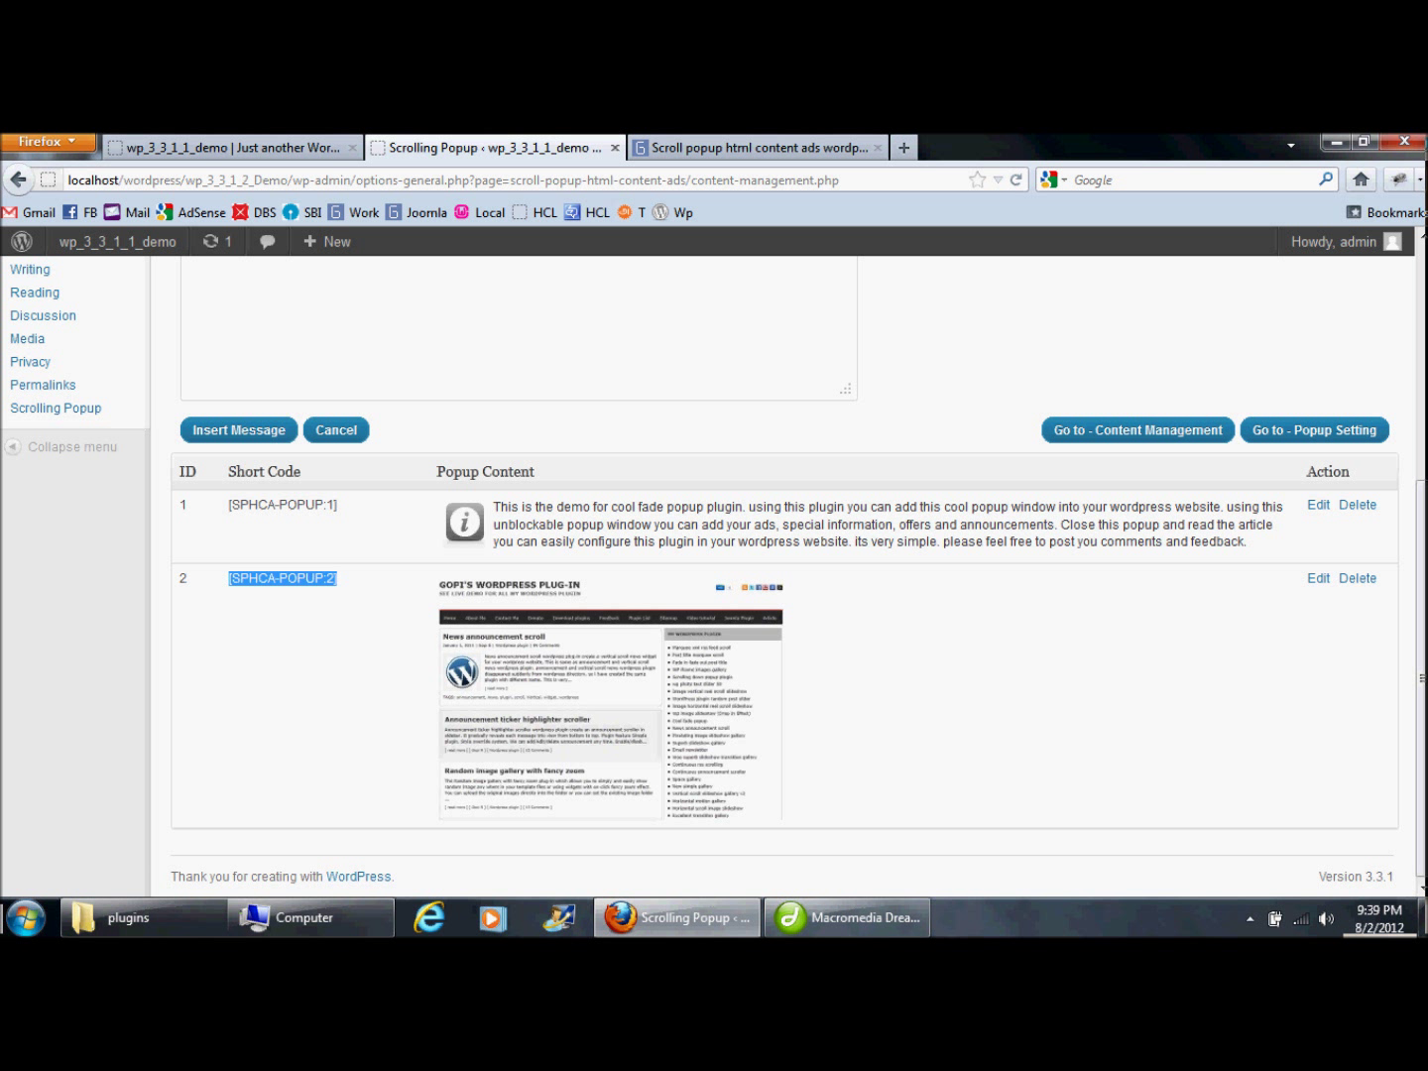
pyautogui.doubleClick(331, 578)
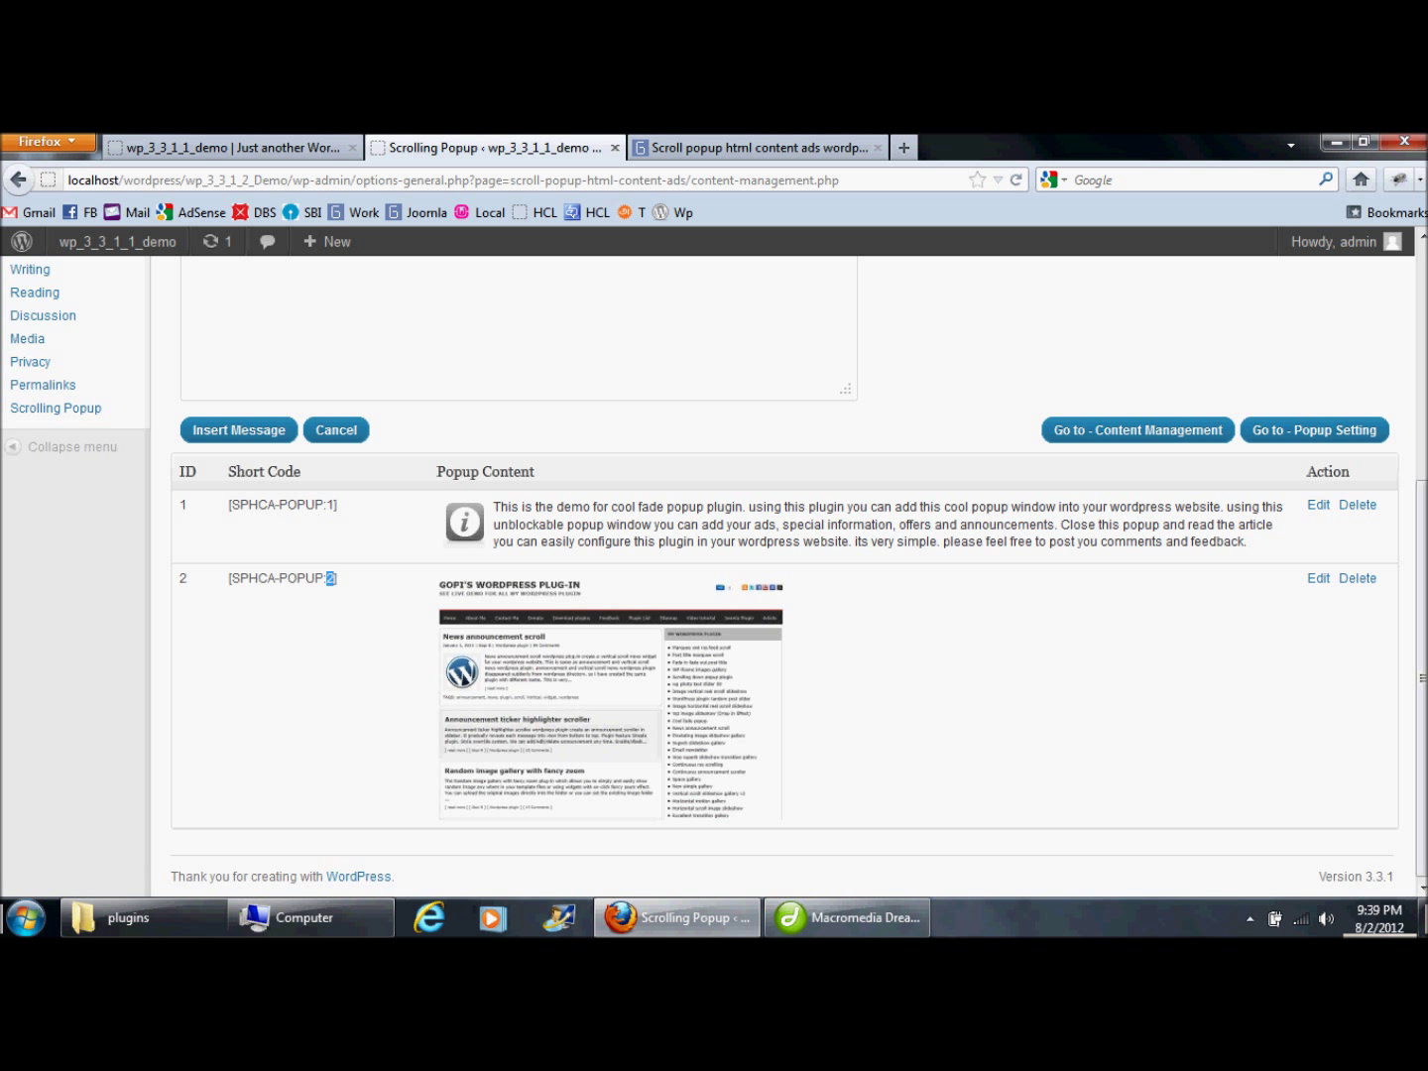
pyautogui.click(332, 577)
pyautogui.moveTo(337, 577); pyautogui.dragTo(227, 579)
pyautogui.hotkey('ctrl', 'c')
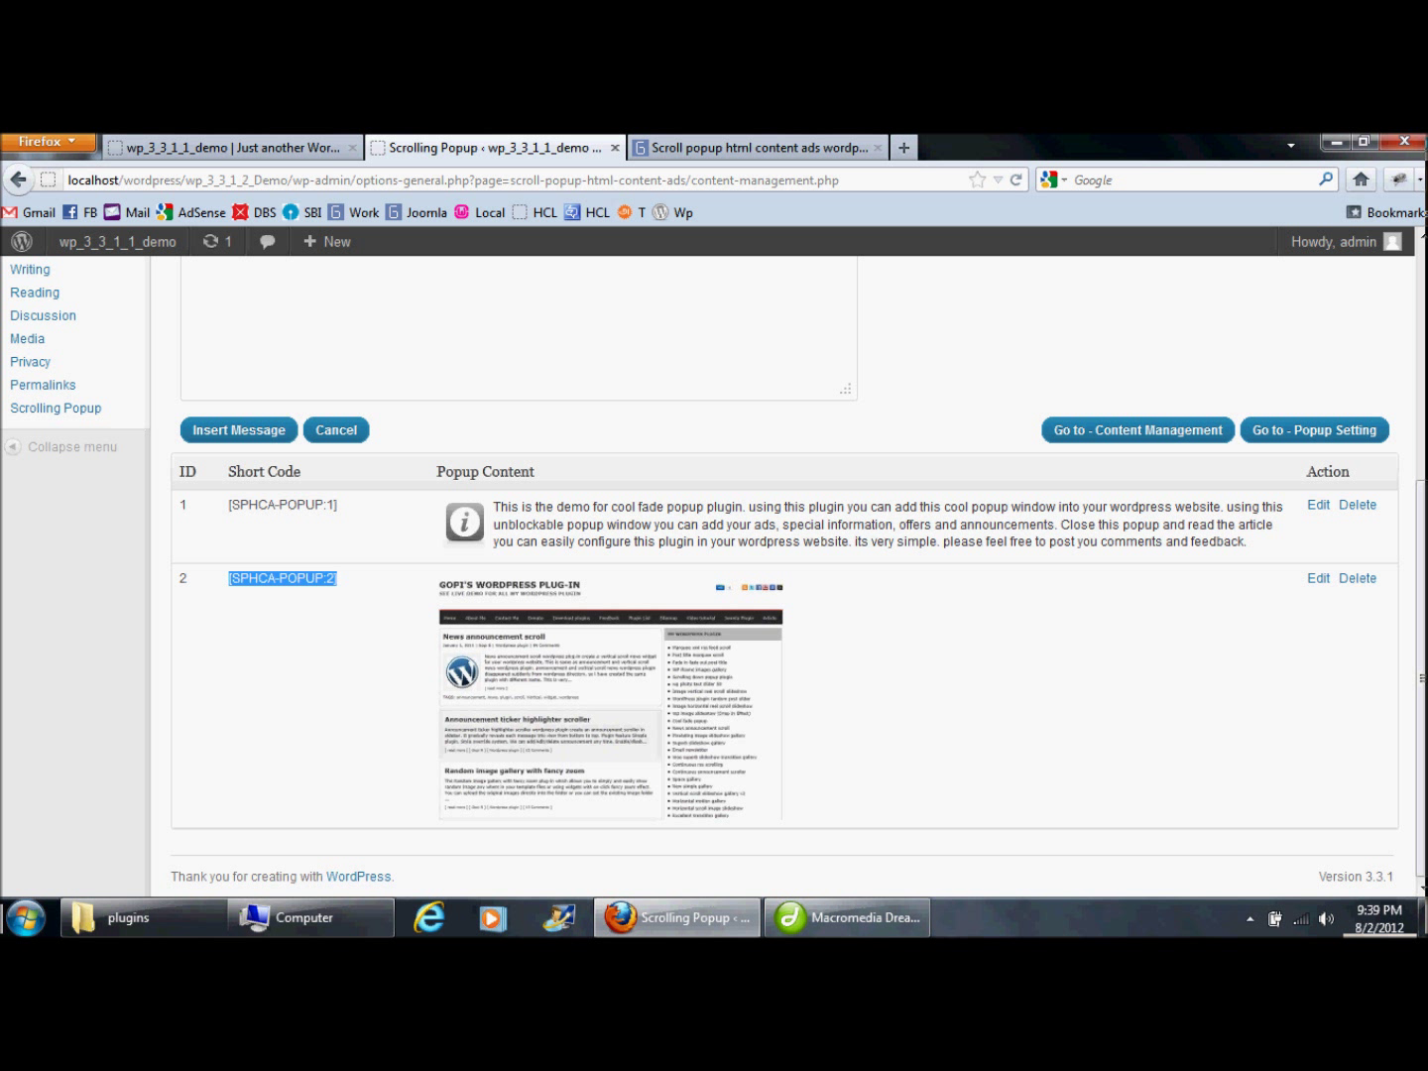
# Create a new post and paste the short code [SPHCA-POPUP:2] into its body
pyautogui.scroll(7, 784, 575)
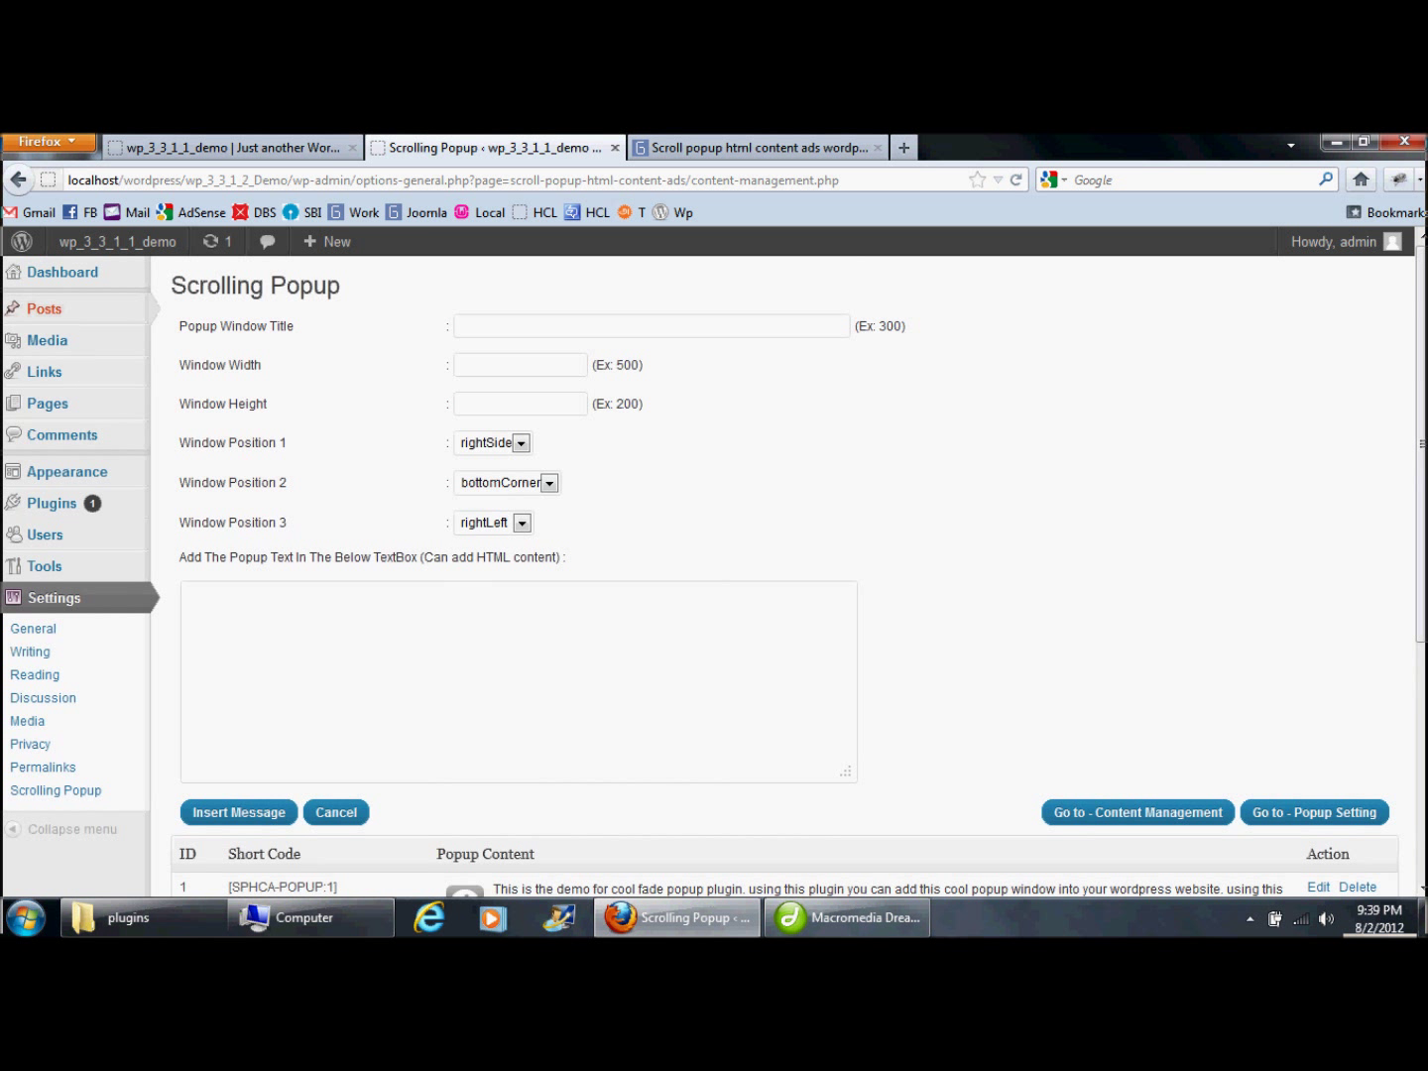
pyautogui.moveTo(45, 307)
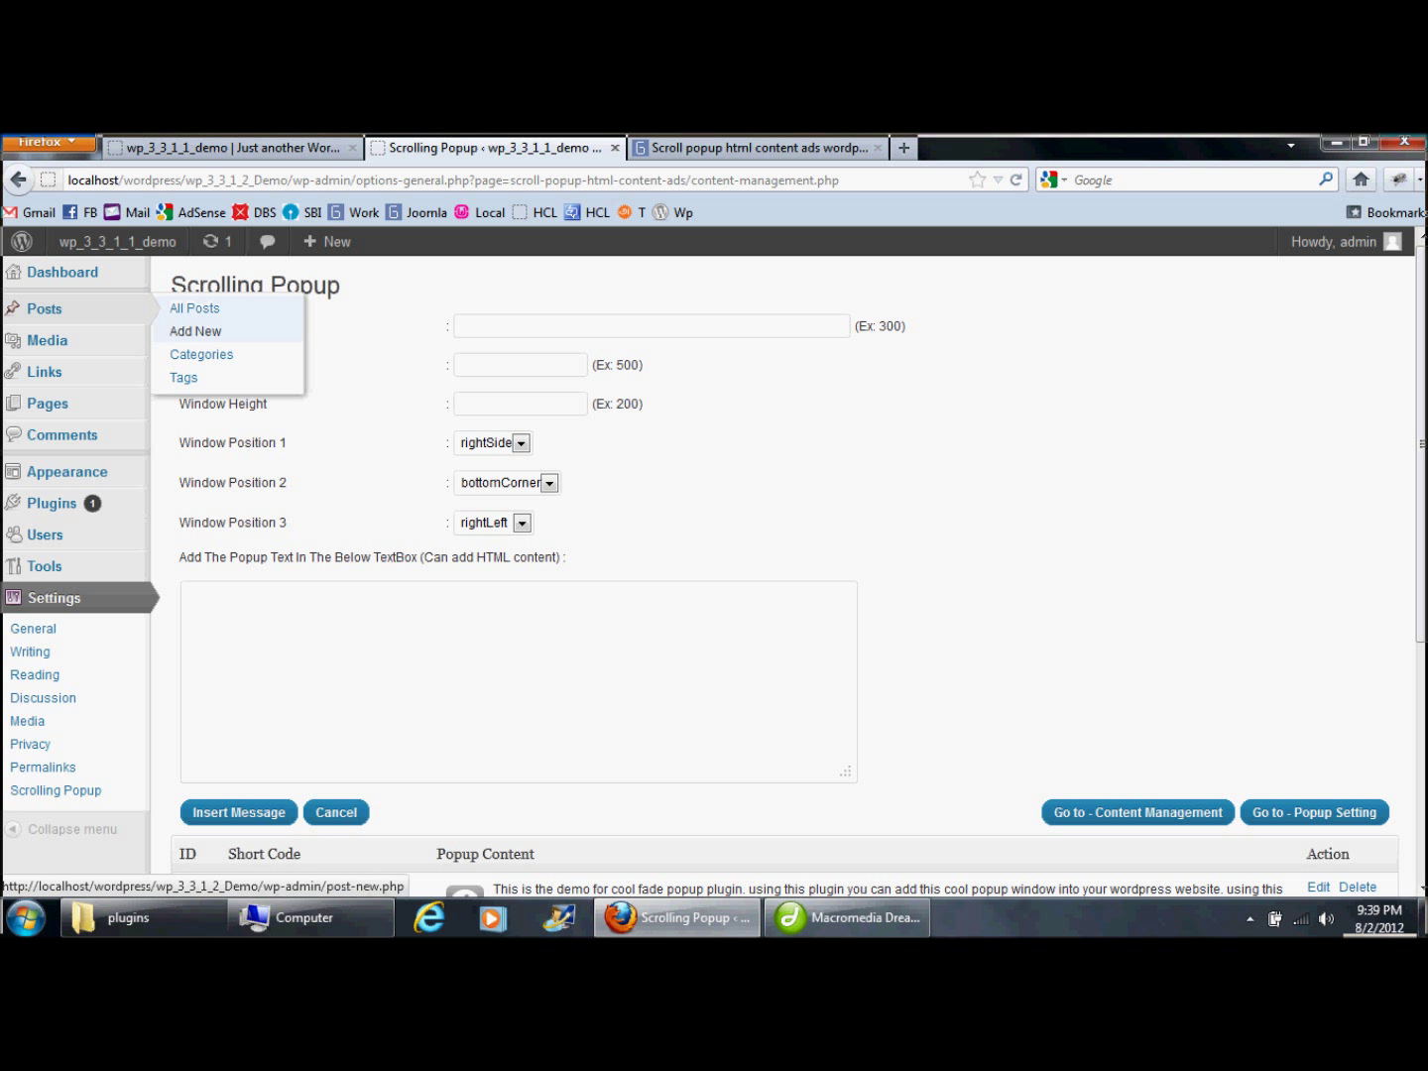
pyautogui.click(196, 332)
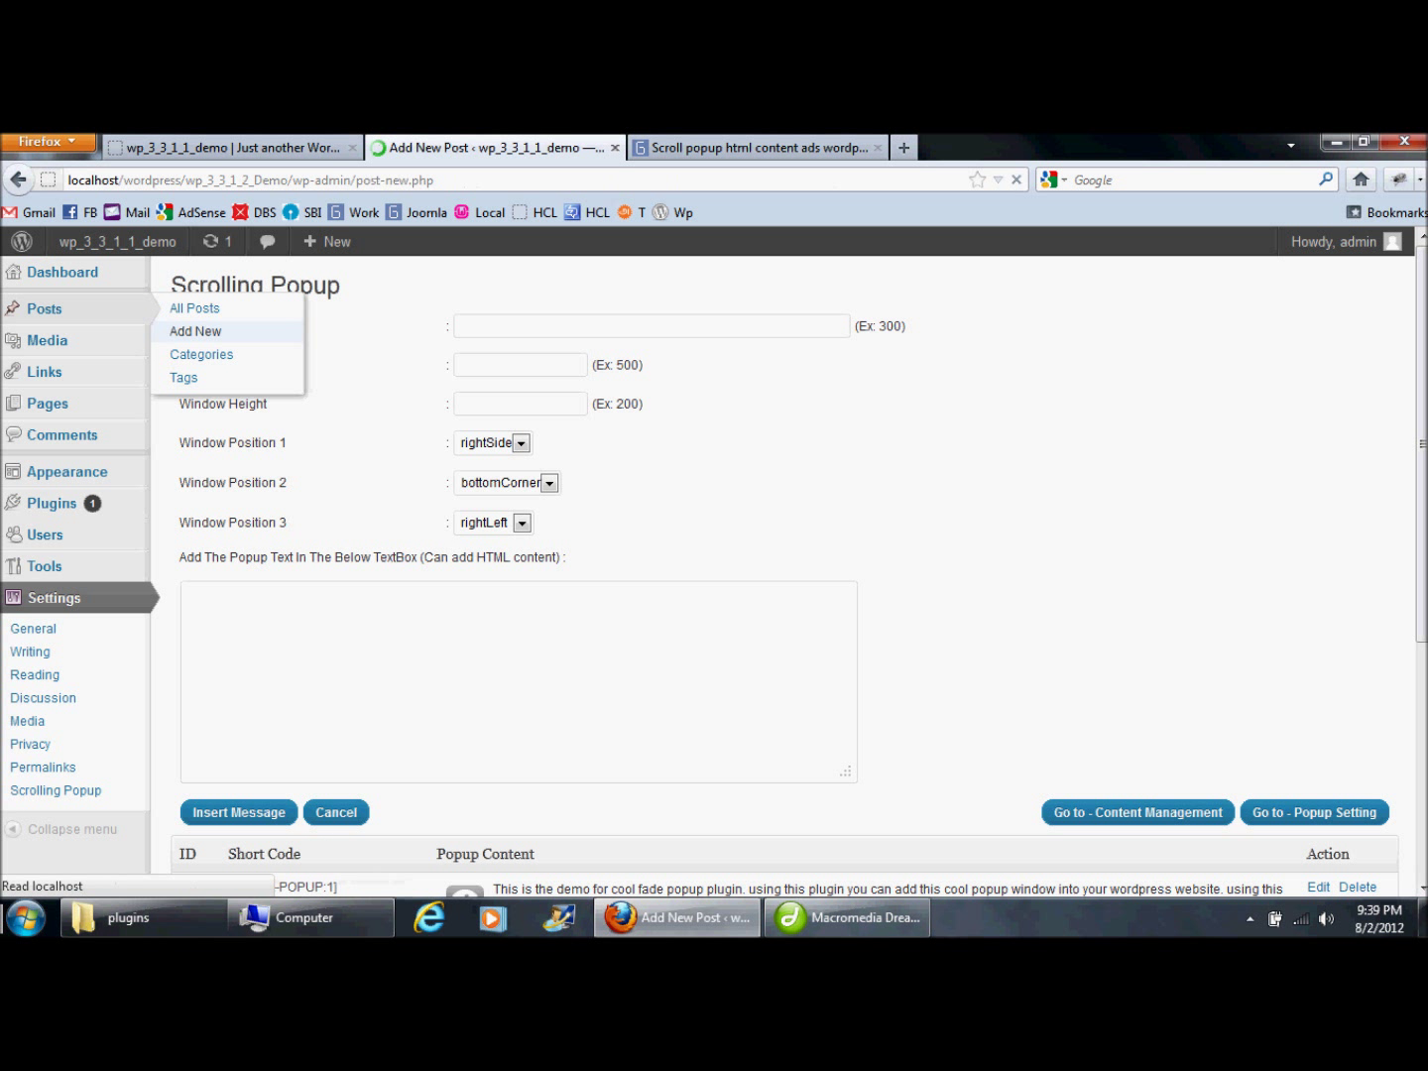
pyautogui.click(184, 484)
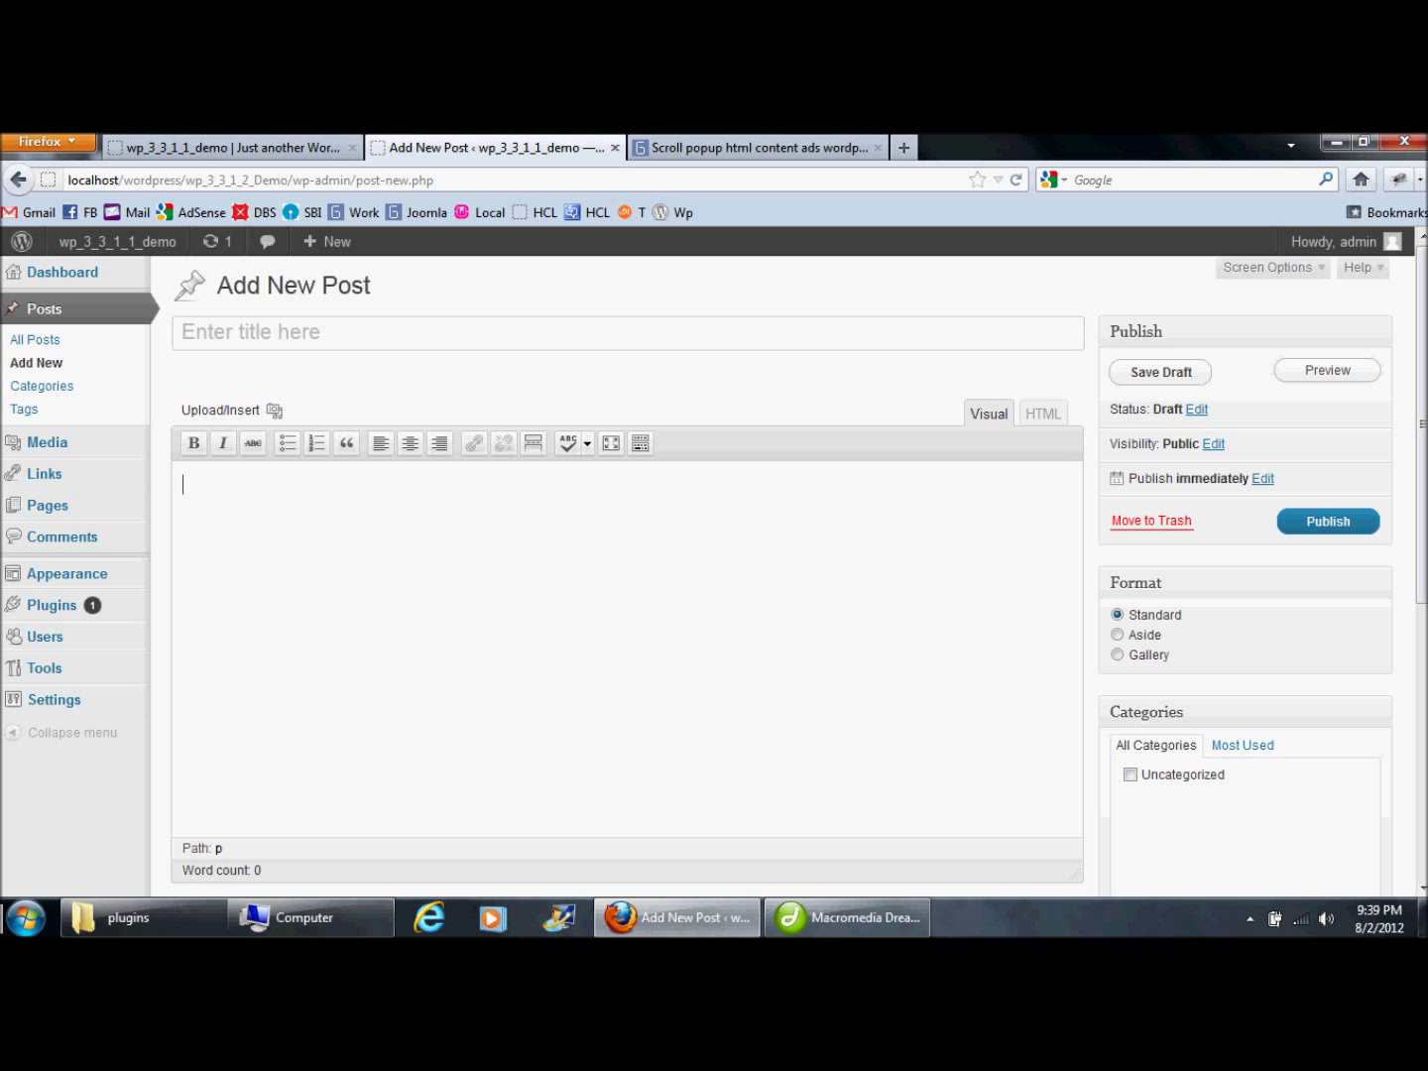
pyautogui.hotkey('ctrl', 'v')
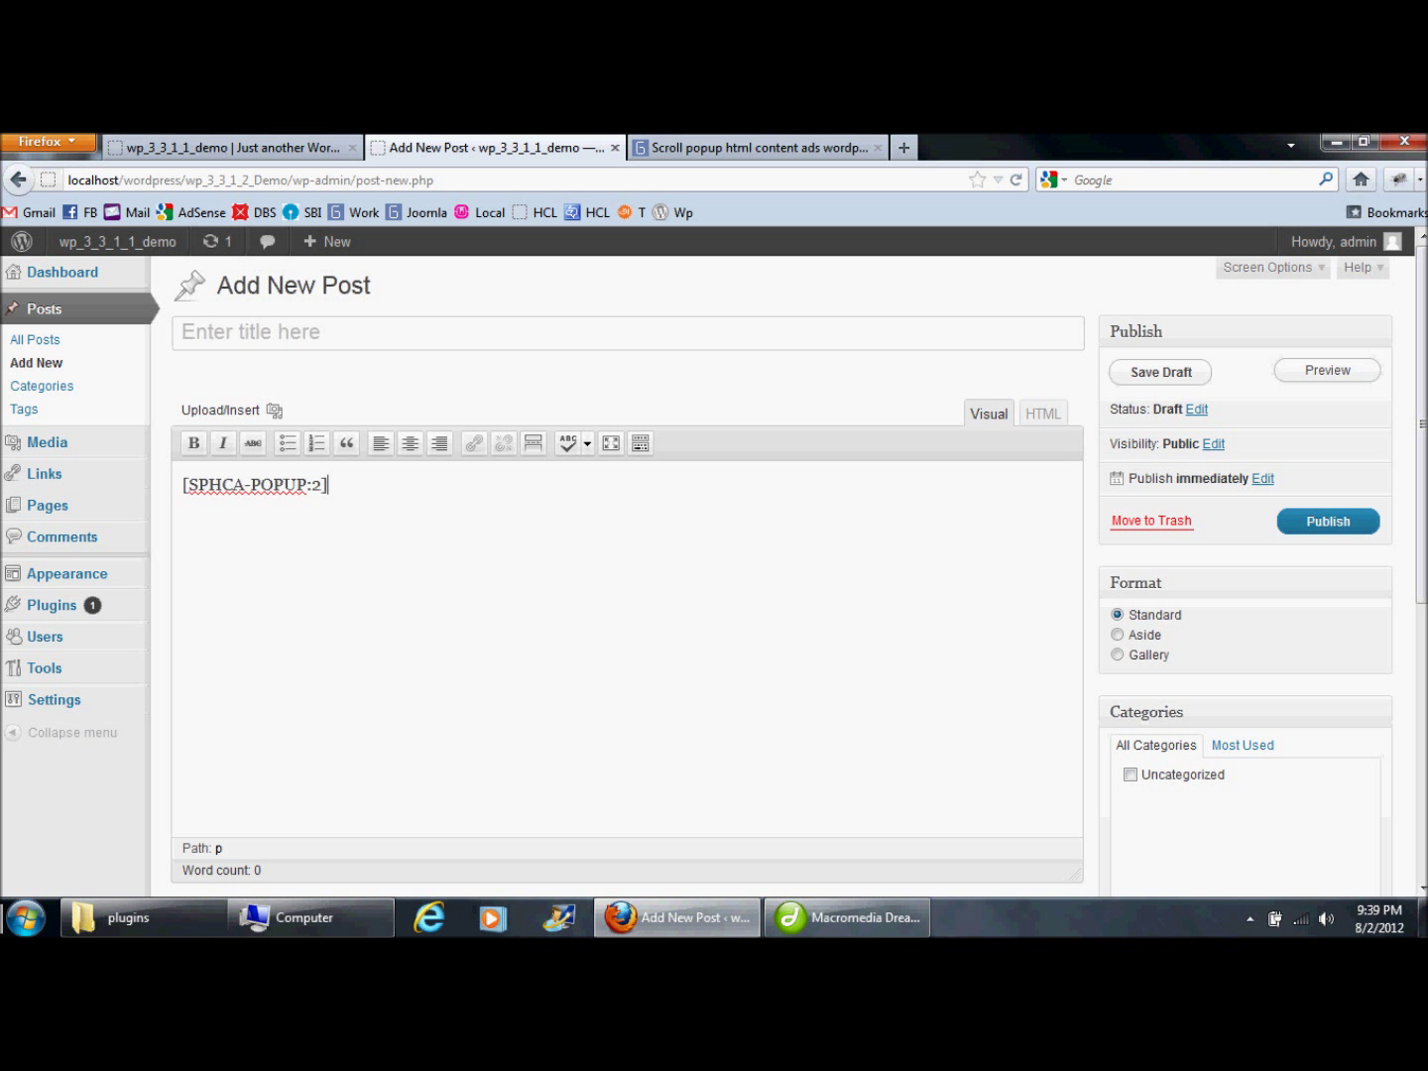
# Title the new post "Test 123" and publish it
pyautogui.click(183, 335)
pyautogui.write('T')
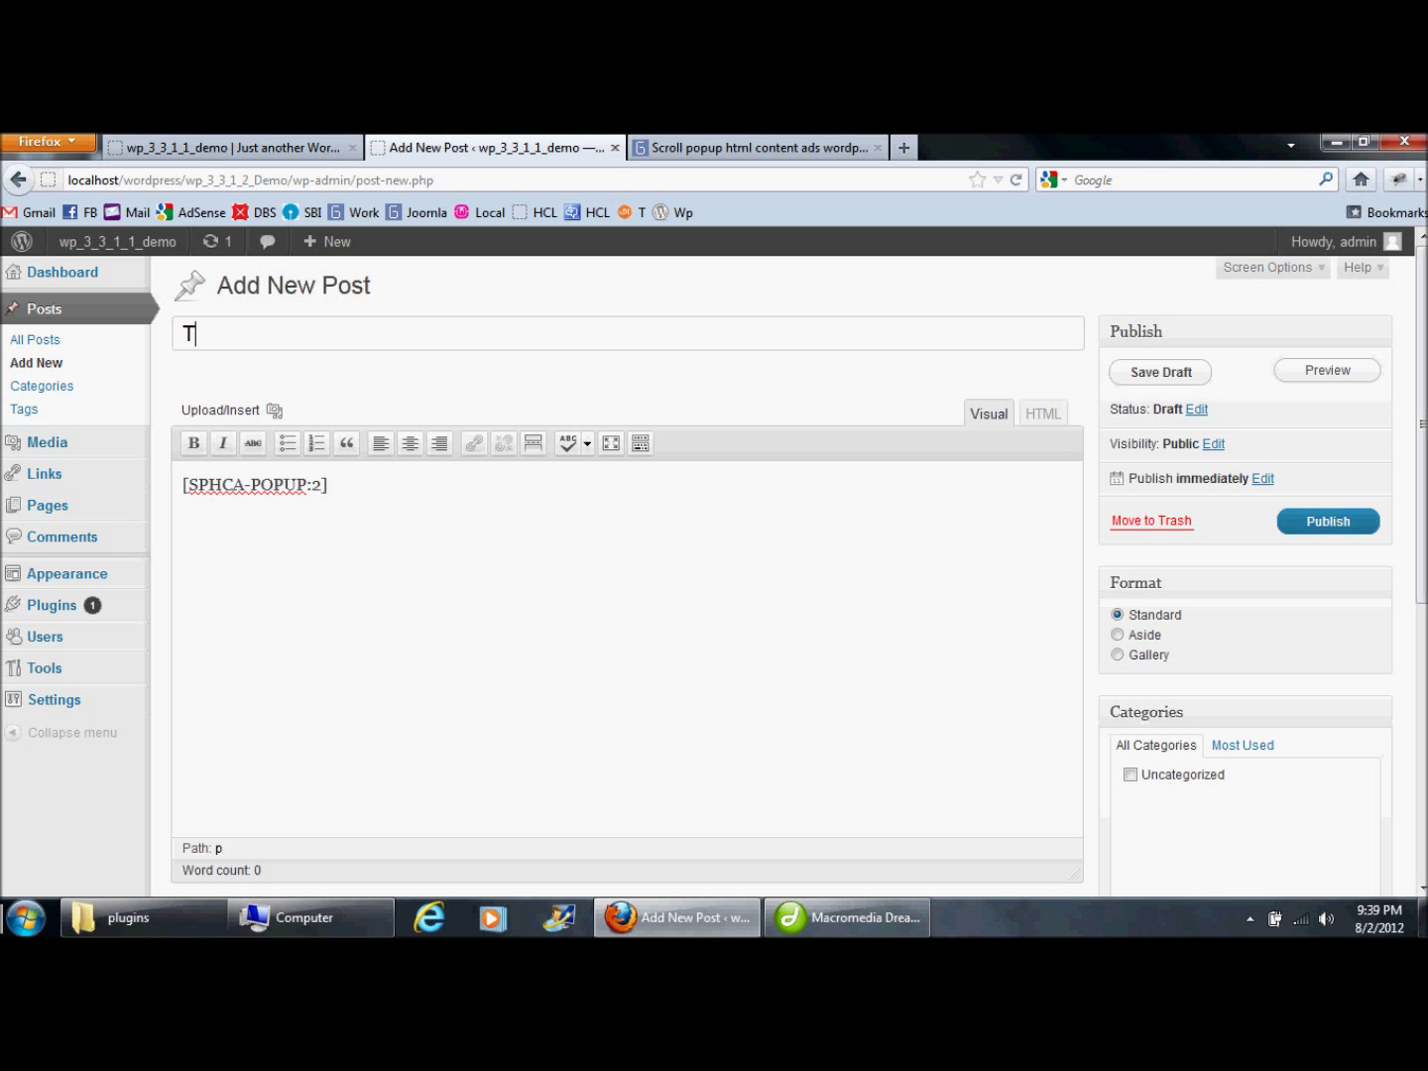
pyautogui.write('est 123')
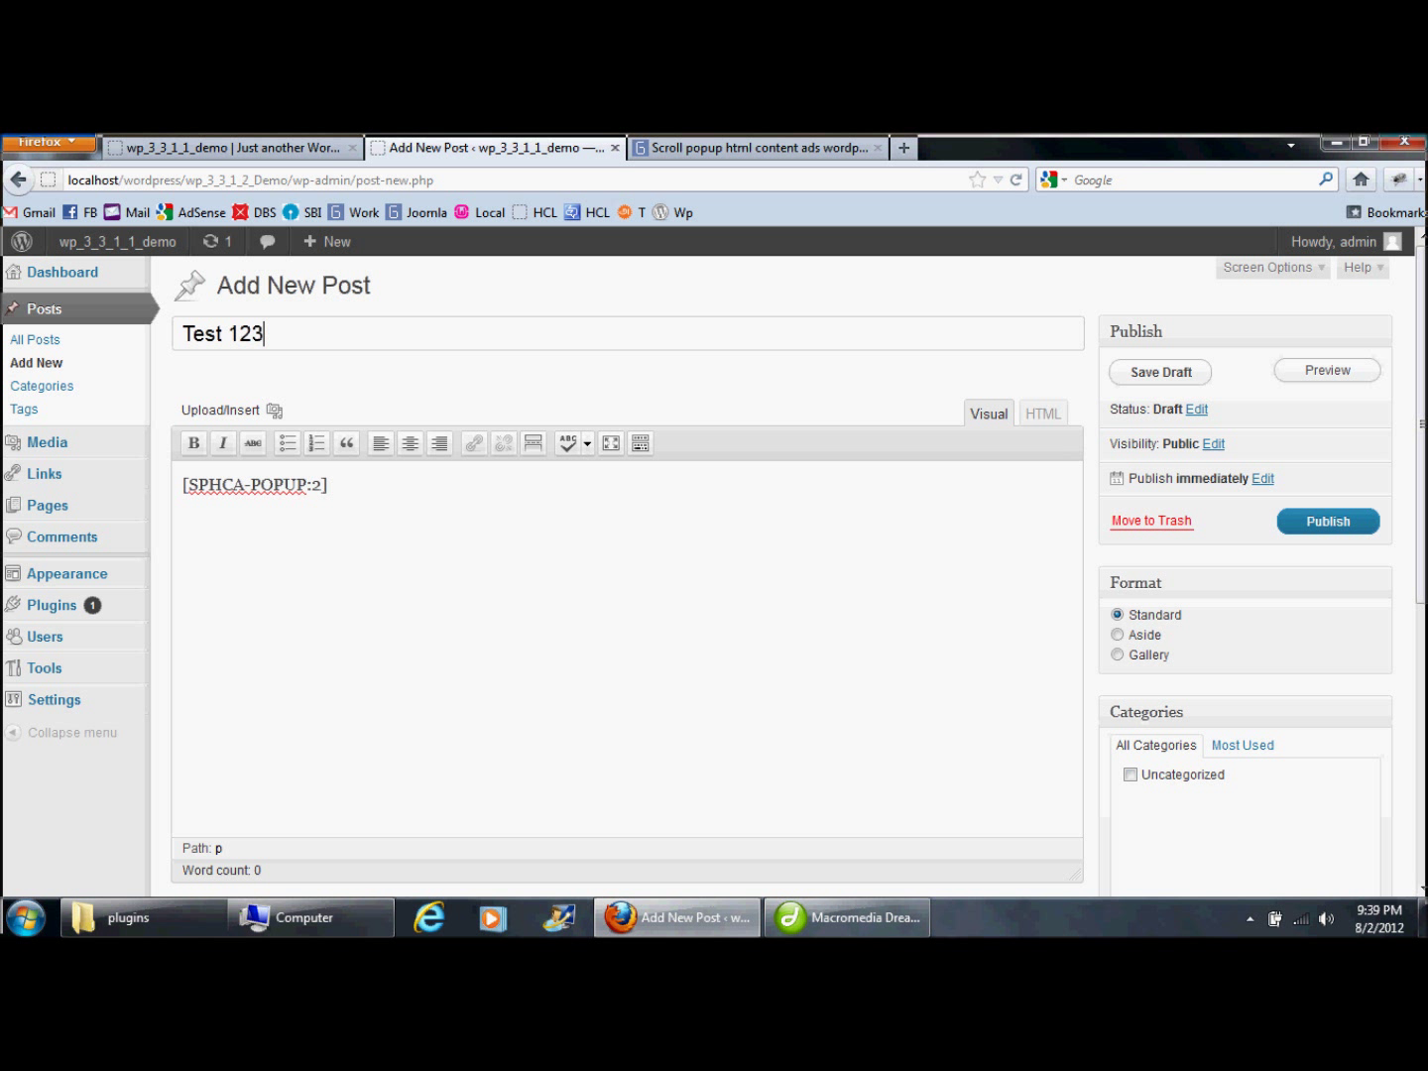
pyautogui.click(1327, 521)
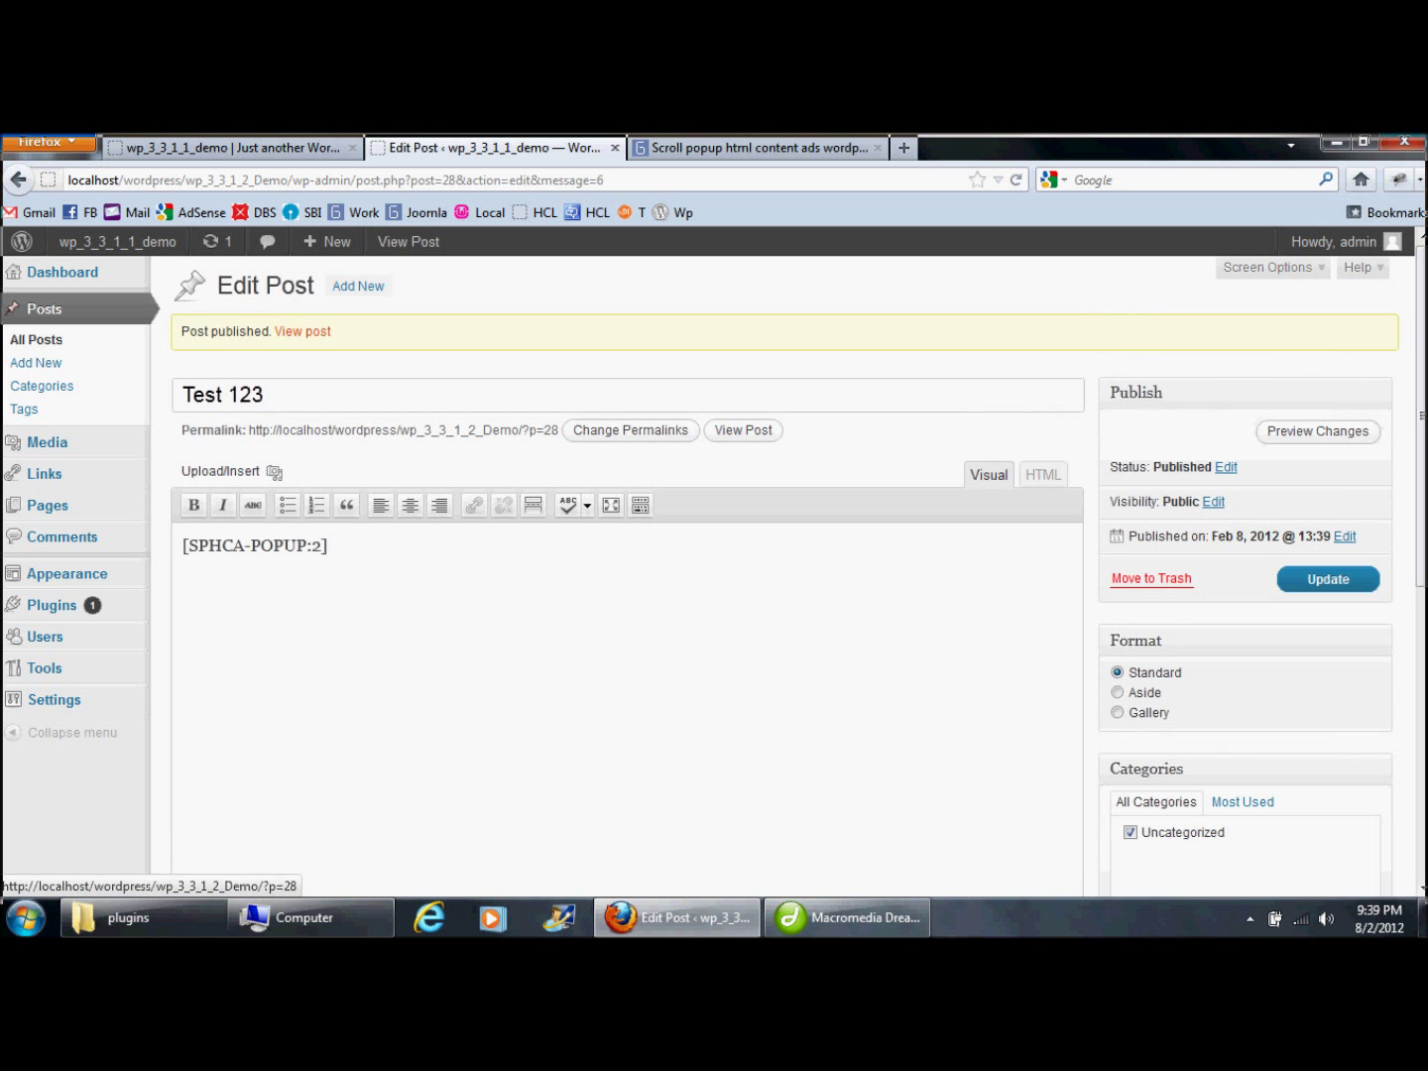
# View the published post in a new tab and check the popup on the home page and the Test 123 post
pyautogui.rightClick(311, 334)
pyautogui.click(408, 345)
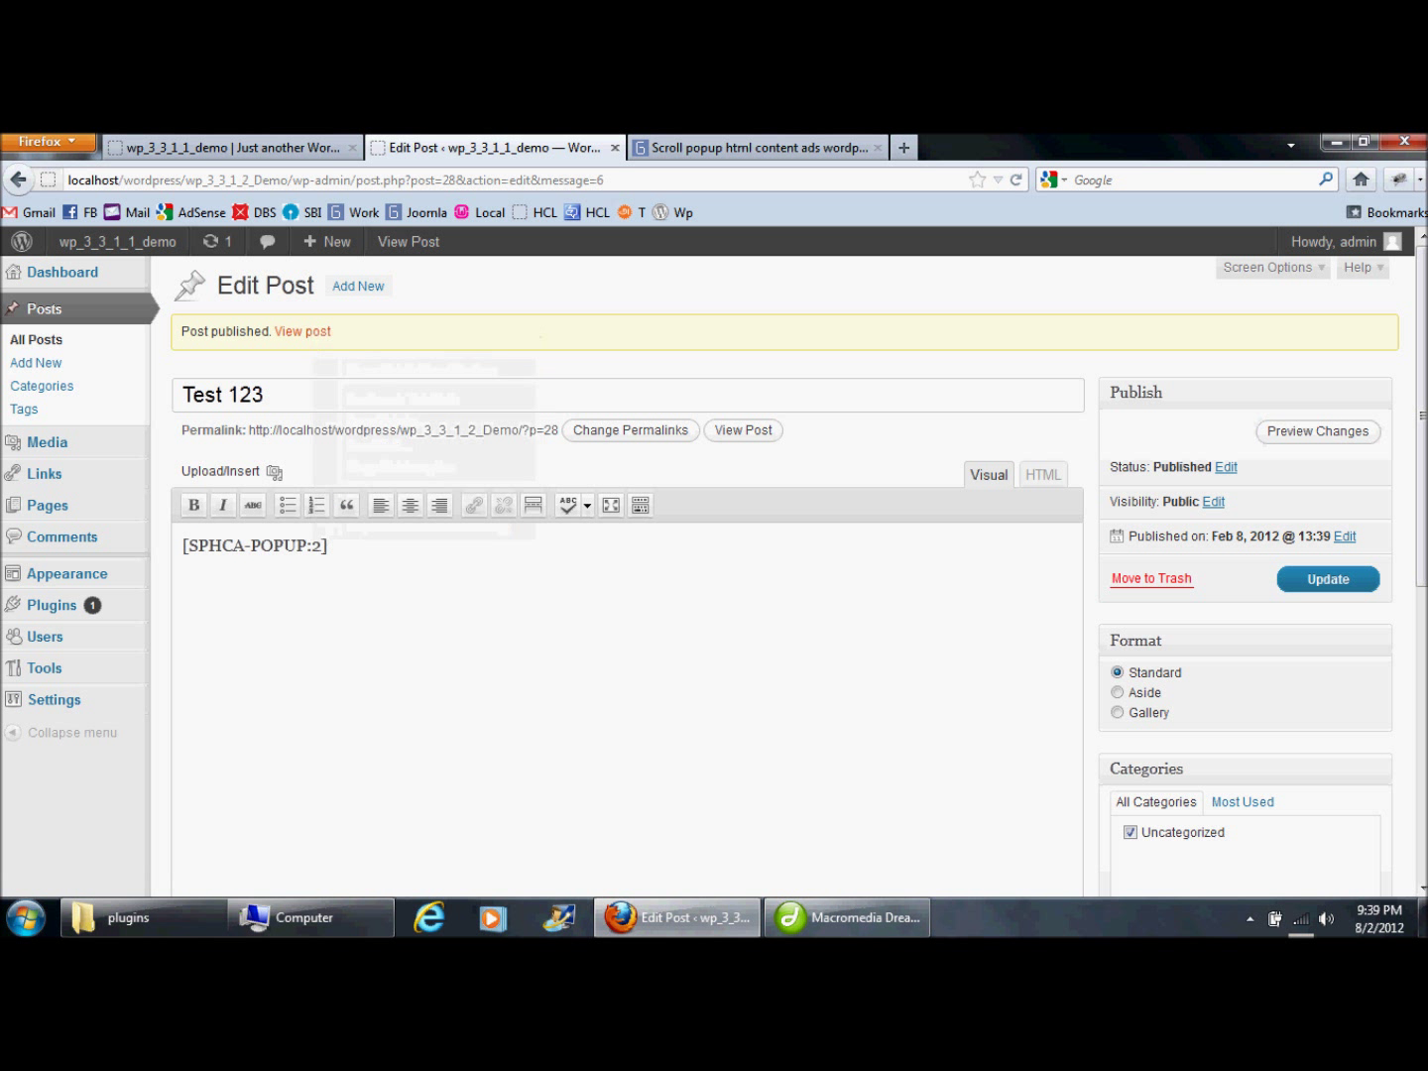
pyautogui.click(724, 147)
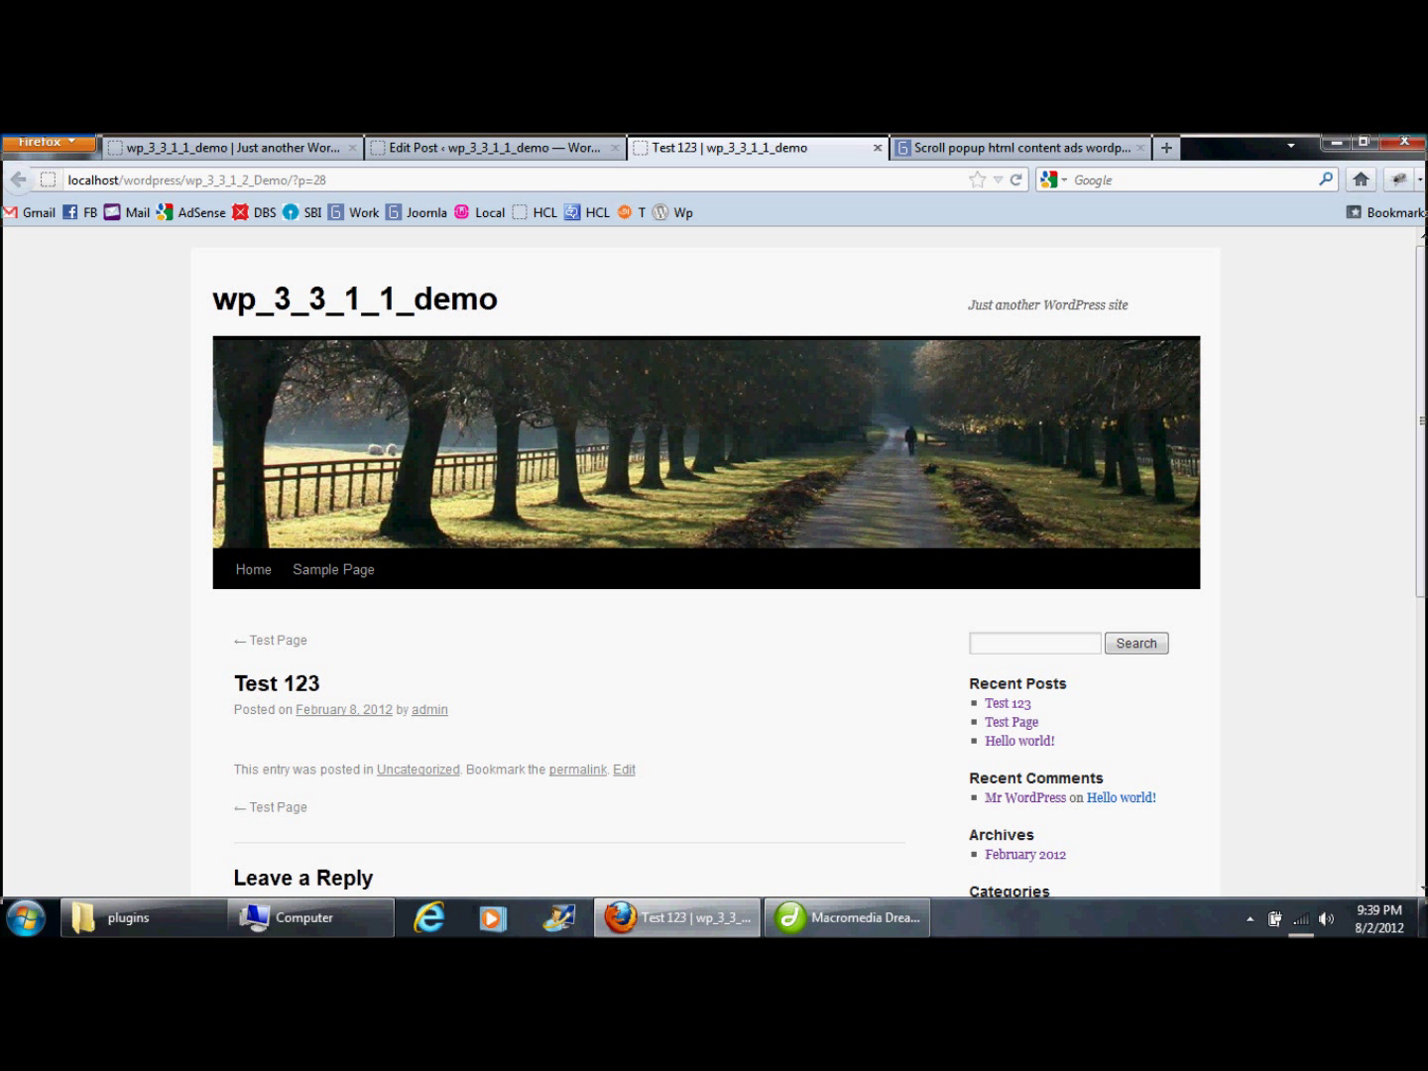
pyautogui.click(254, 569)
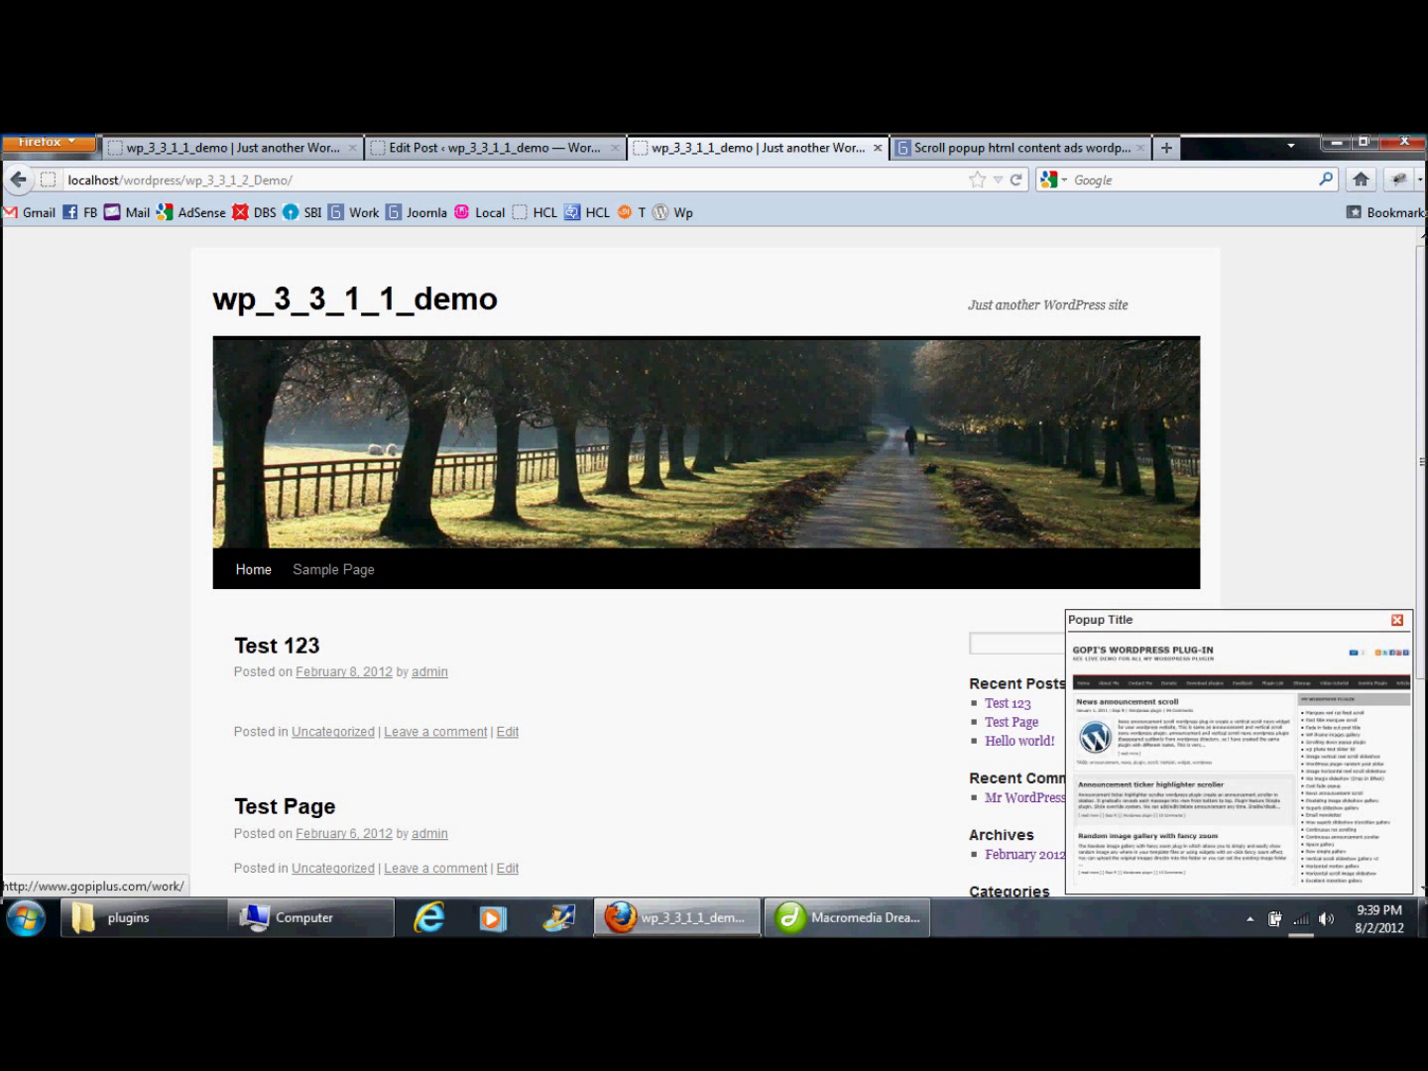
pyautogui.click(276, 646)
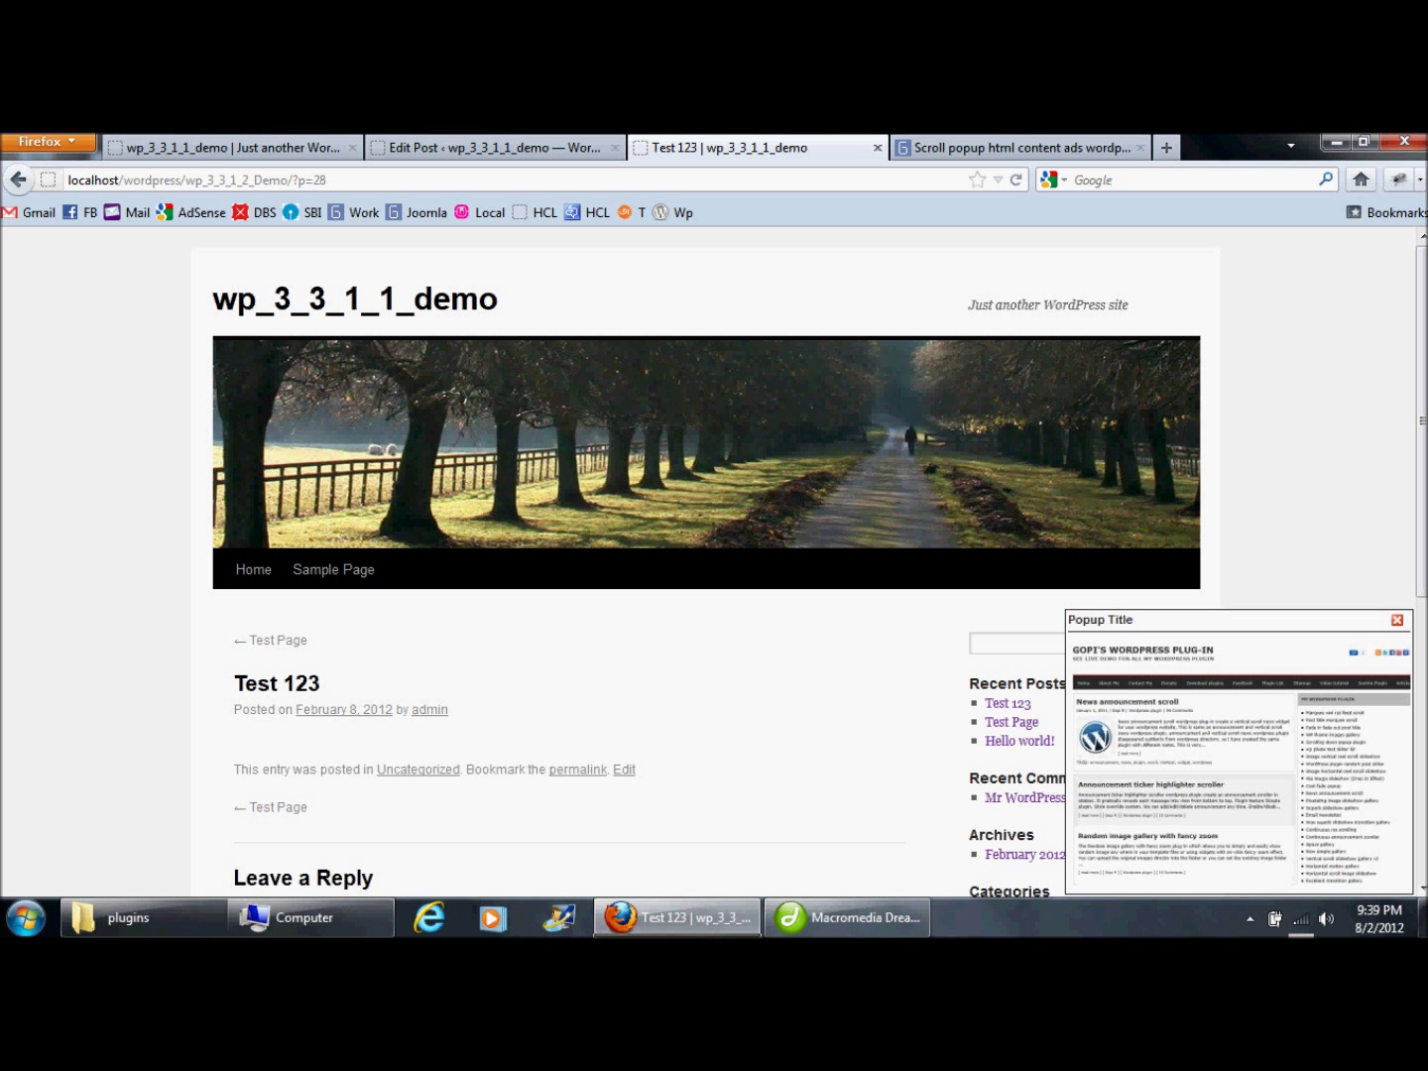
pyautogui.moveTo(235, 682); pyautogui.dragTo(321, 683)
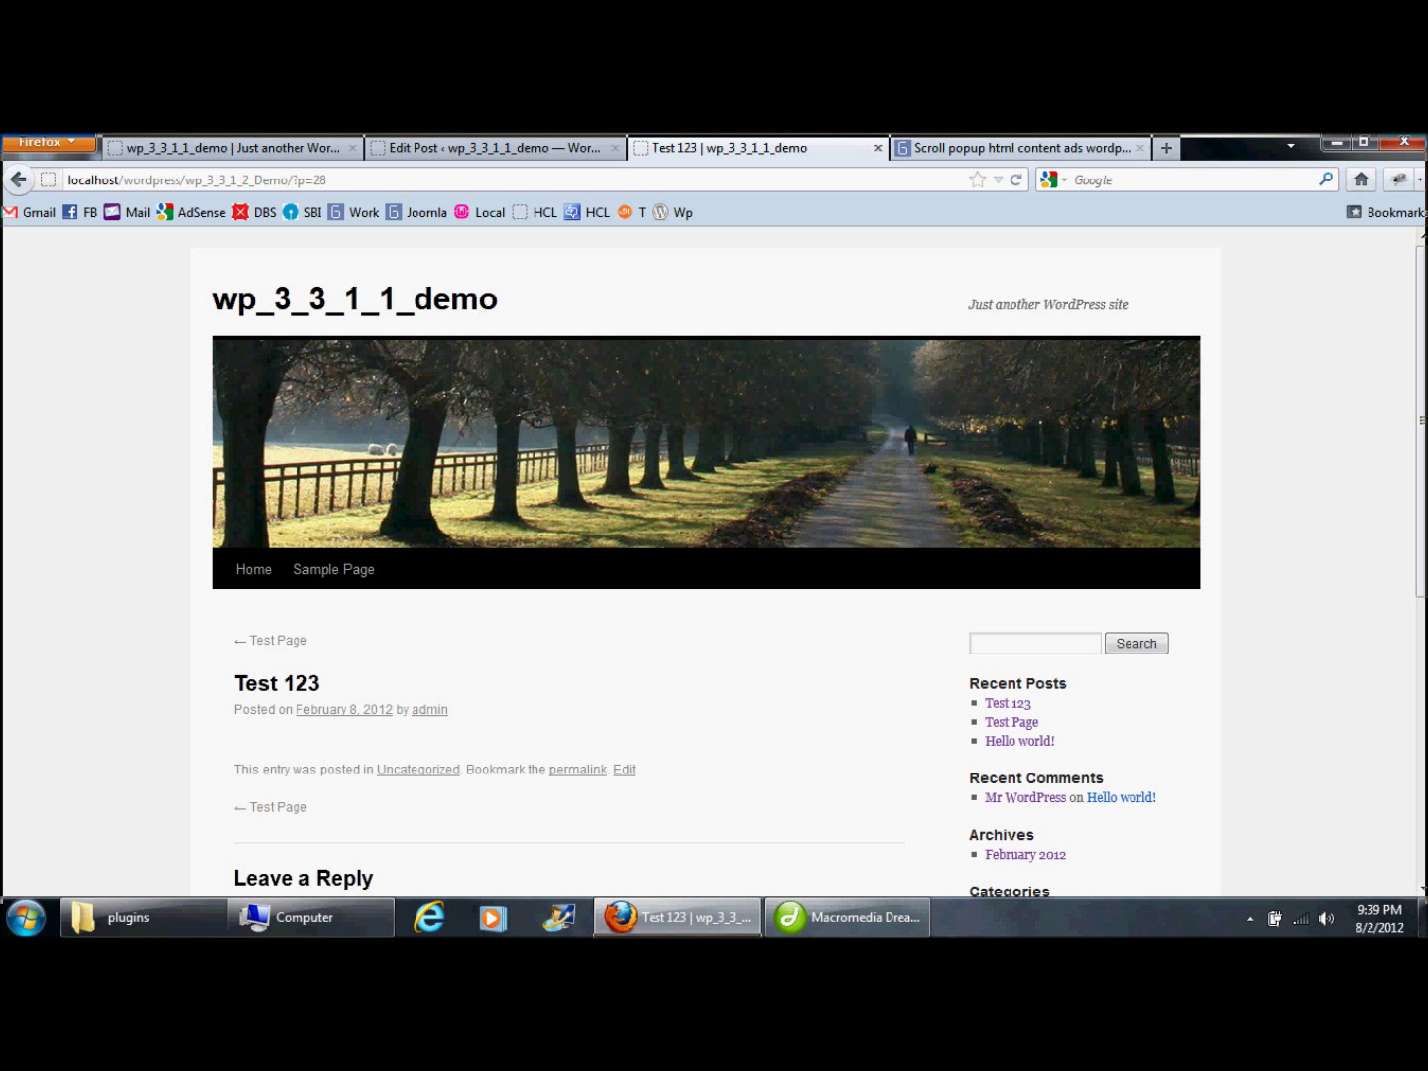
# Open the Scrolling Popup settings page and examine the display mode options showalways and oncepersession
pyautogui.click(428, 147)
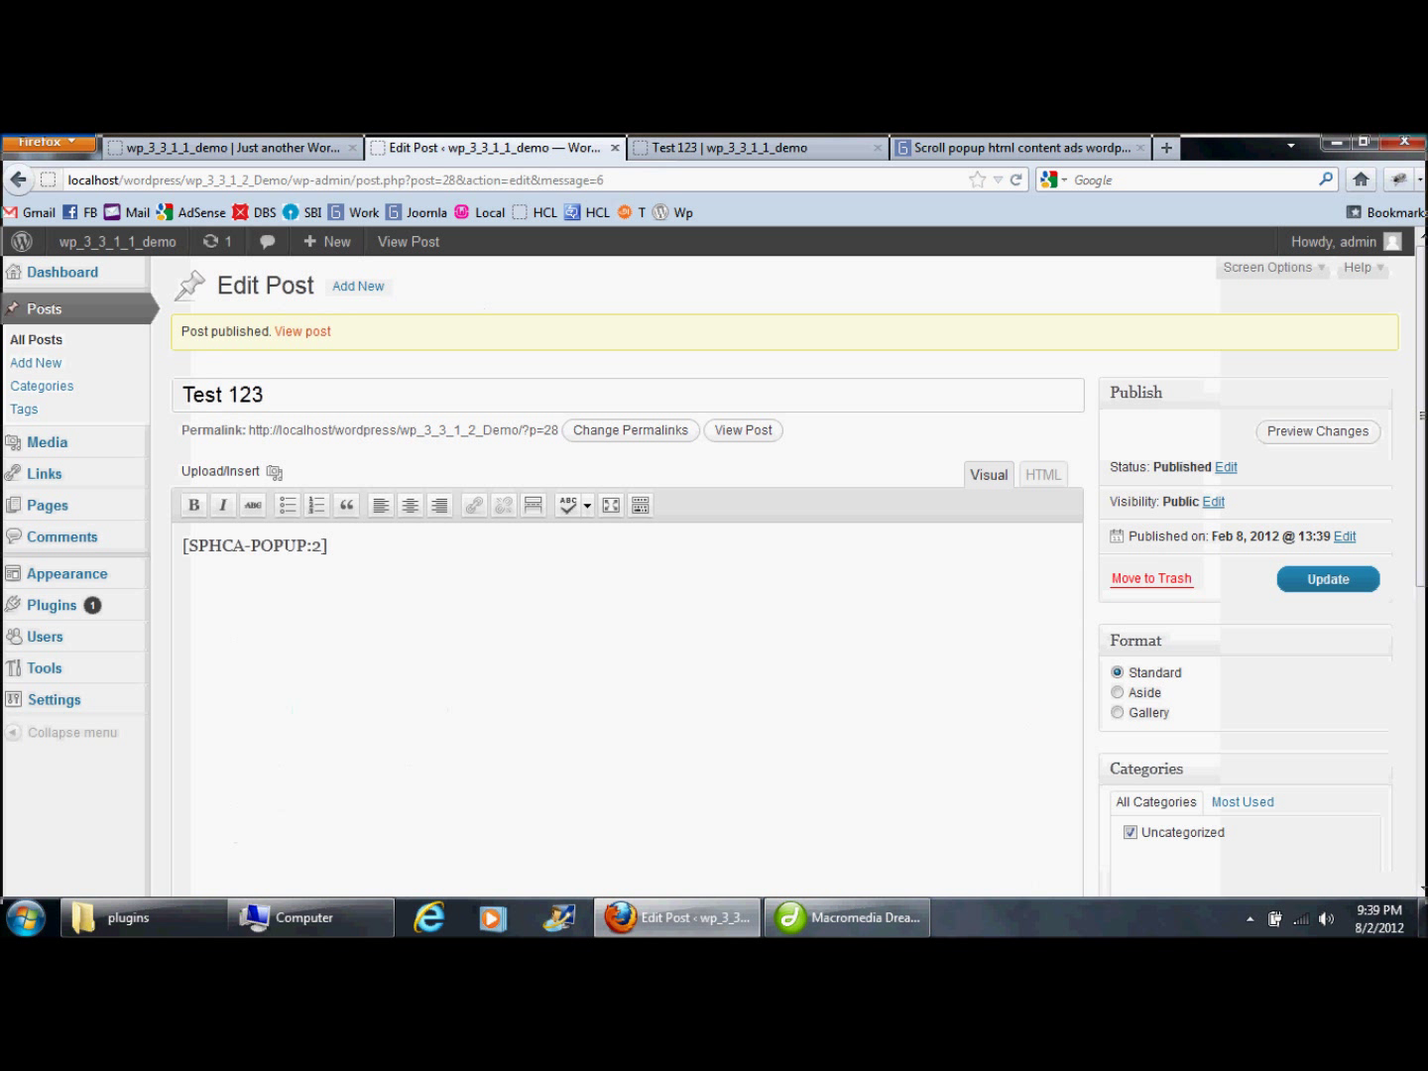
pyautogui.moveTo(54, 699)
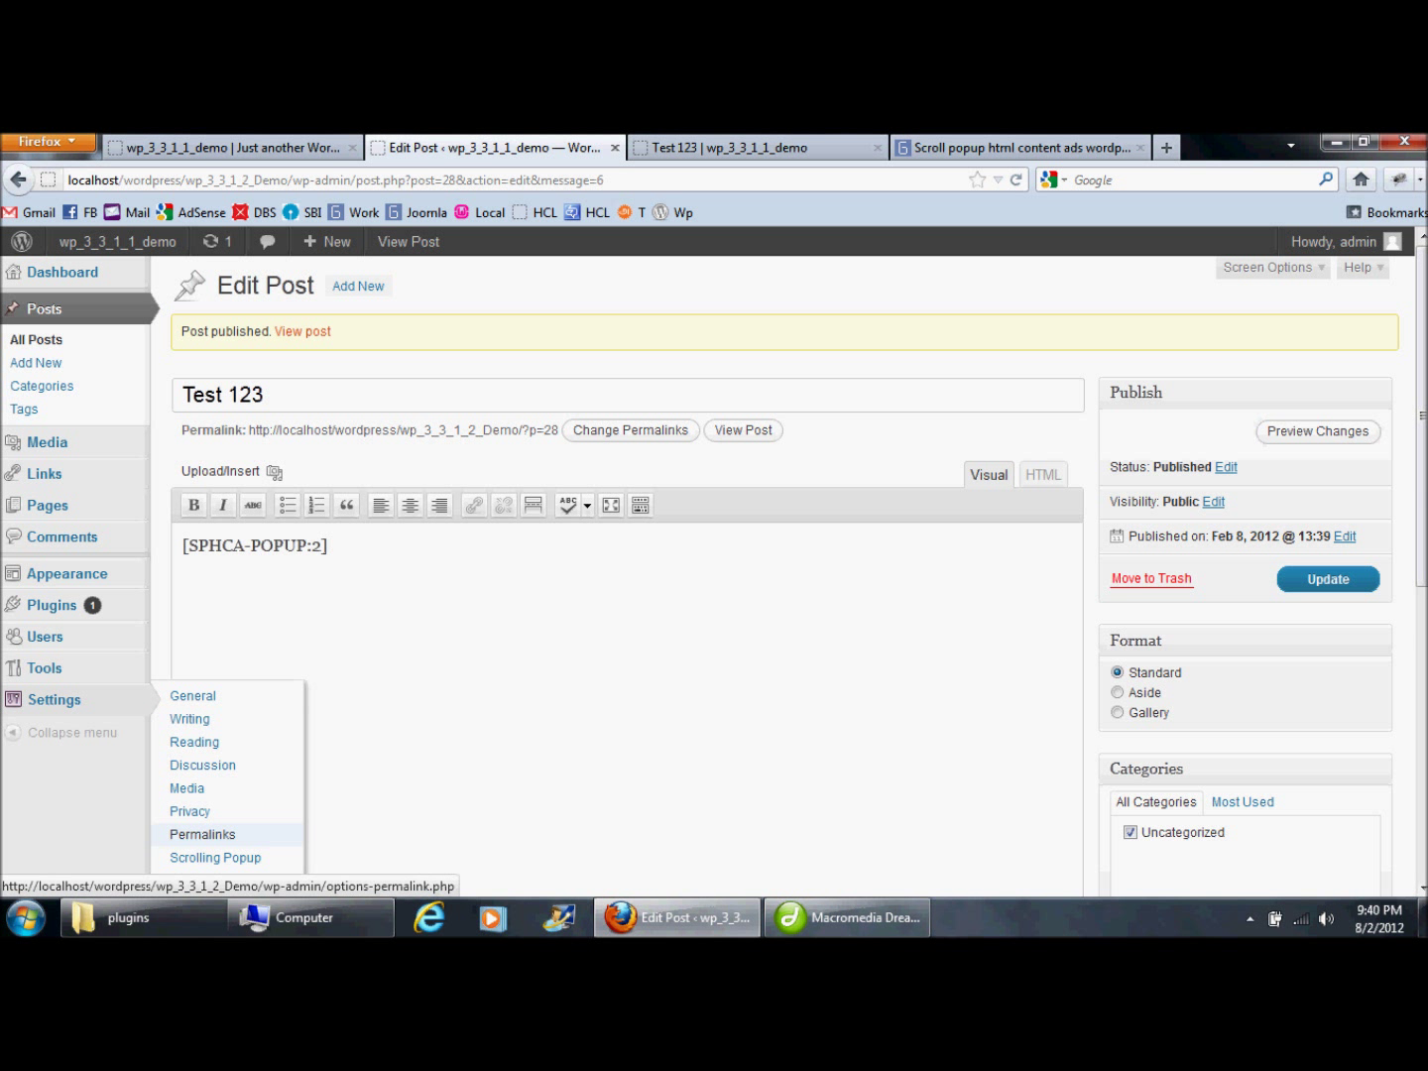
pyautogui.click(215, 857)
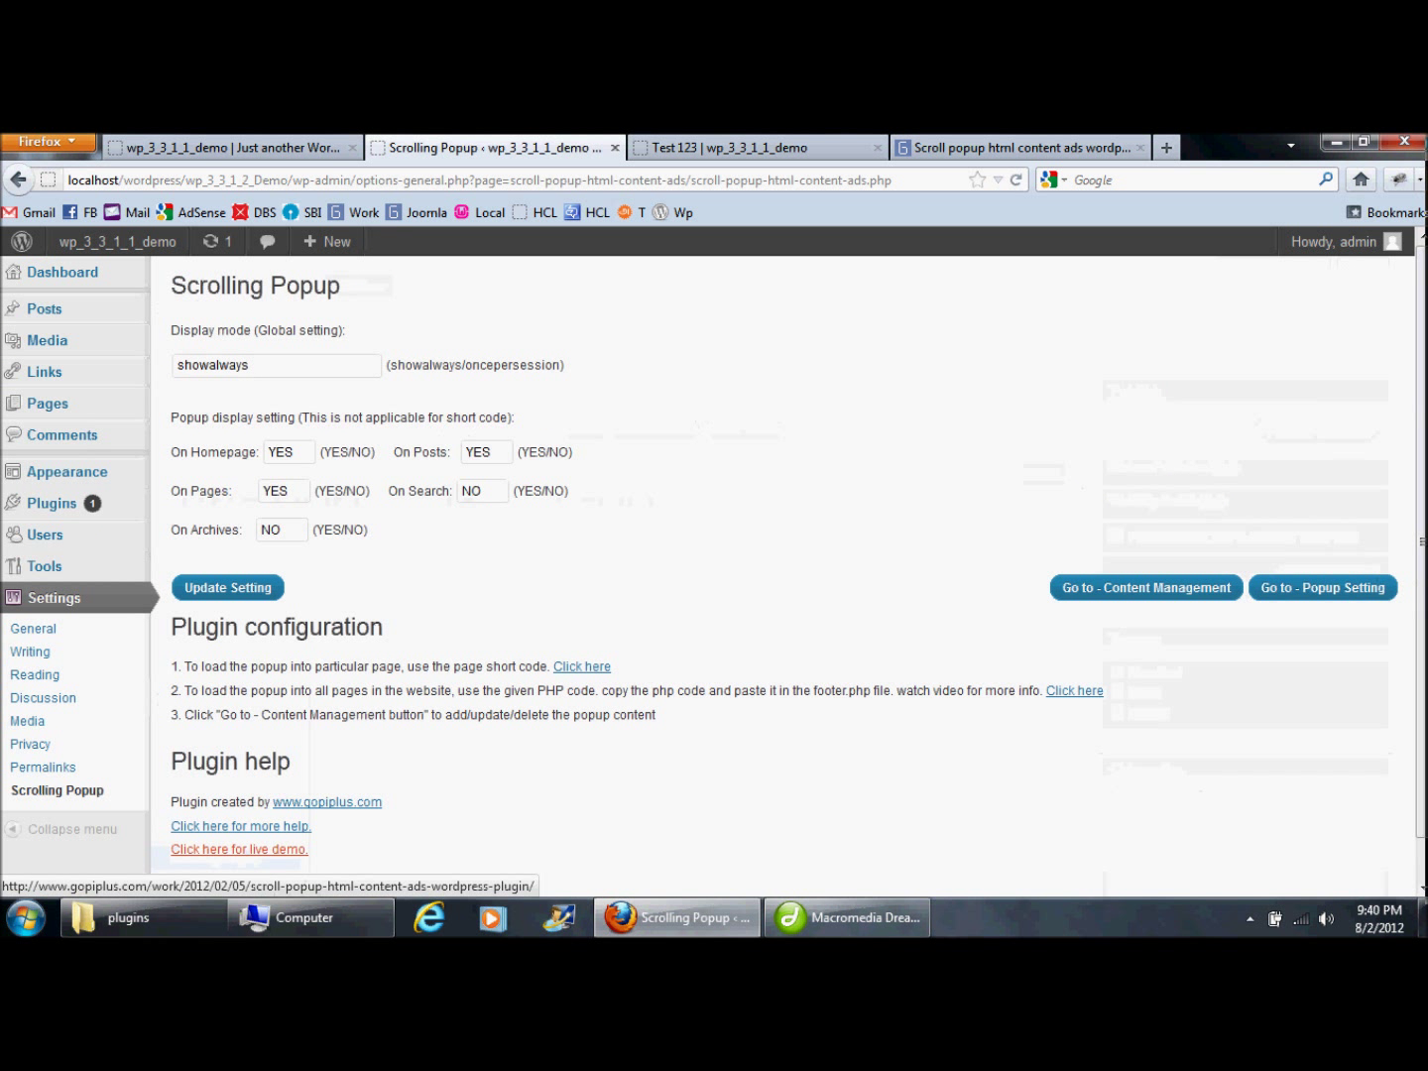
pyautogui.moveTo(249, 364); pyautogui.dragTo(177, 365)
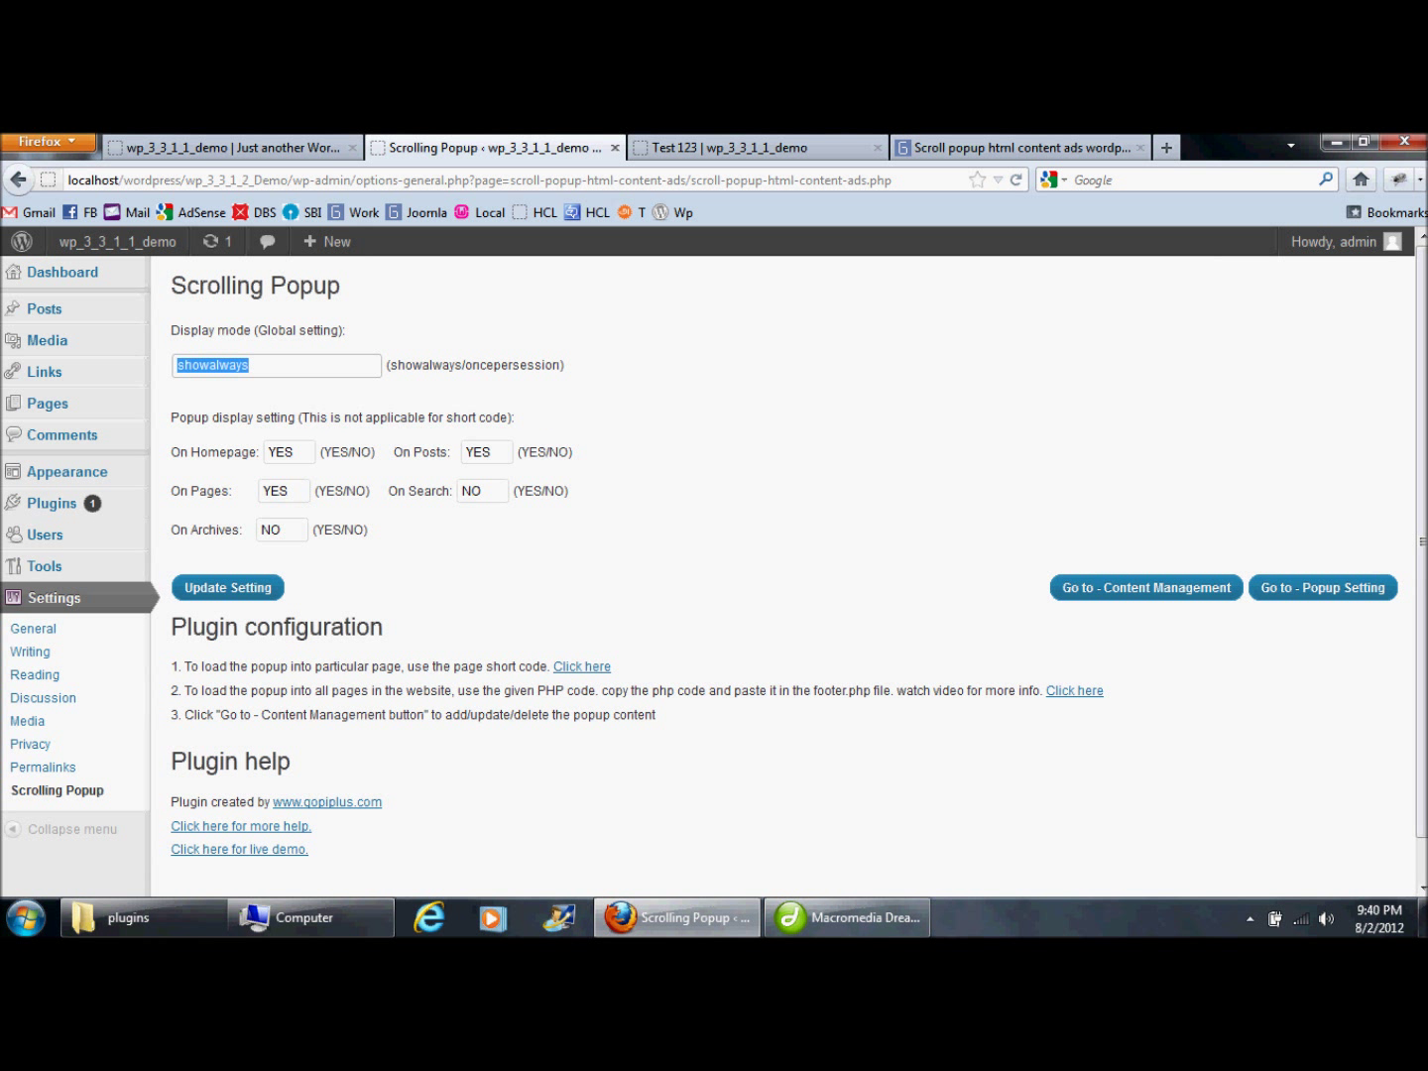
pyautogui.write('s')
pyautogui.moveTo(184, 364); pyautogui.dragTo(176, 365)
pyautogui.click(249, 365)
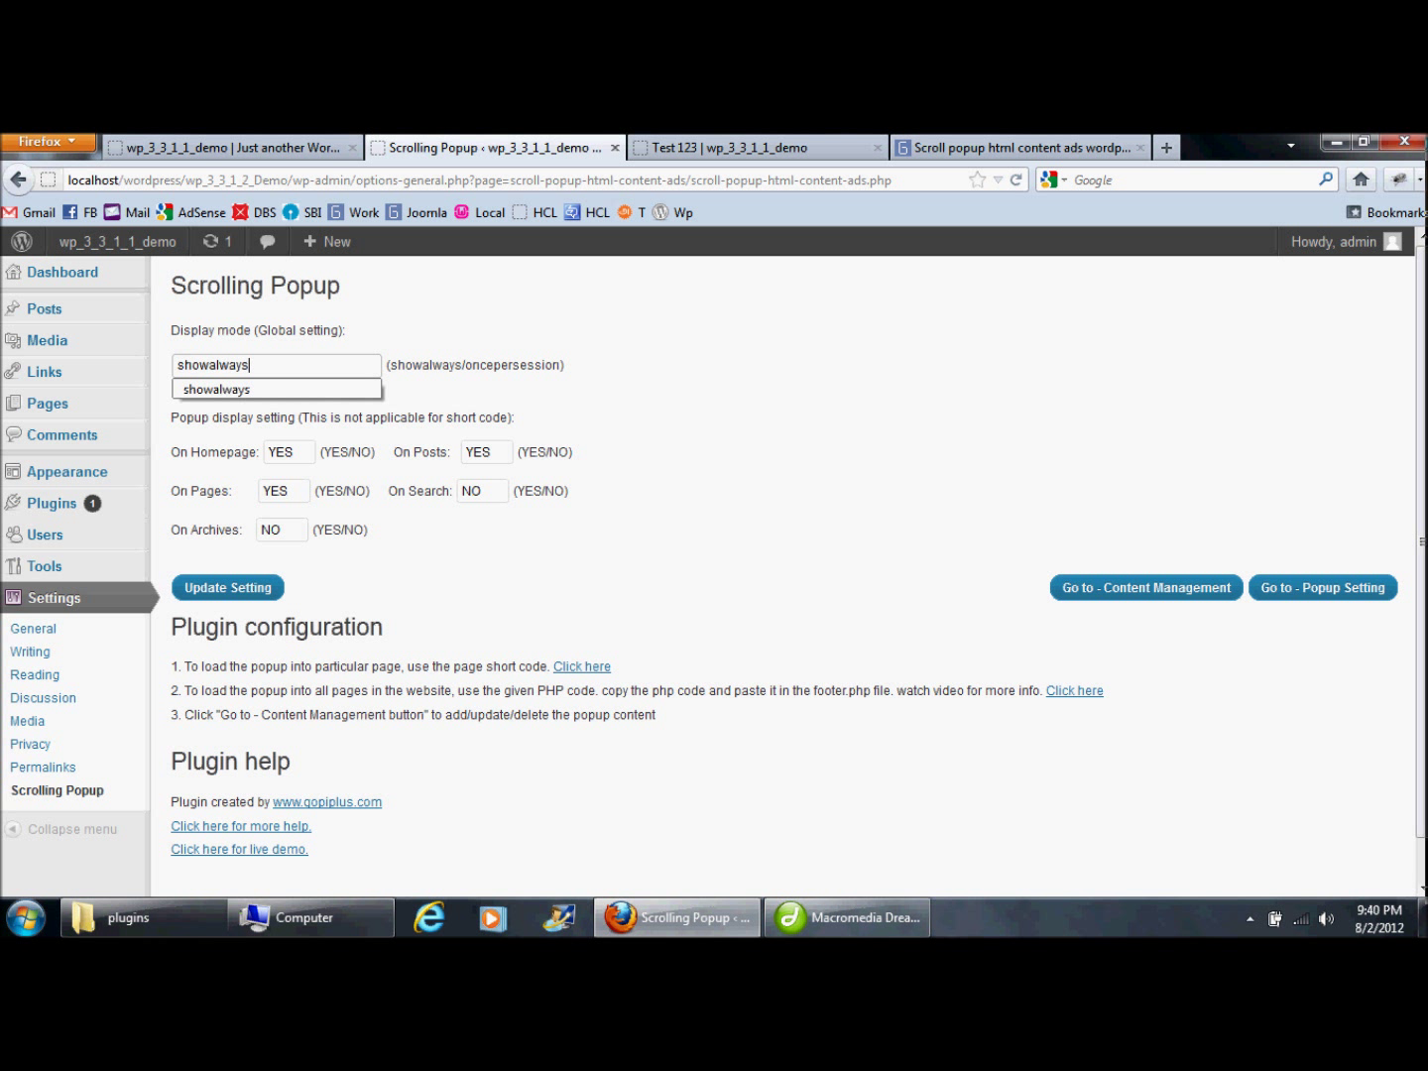
pyautogui.doubleClick(513, 365)
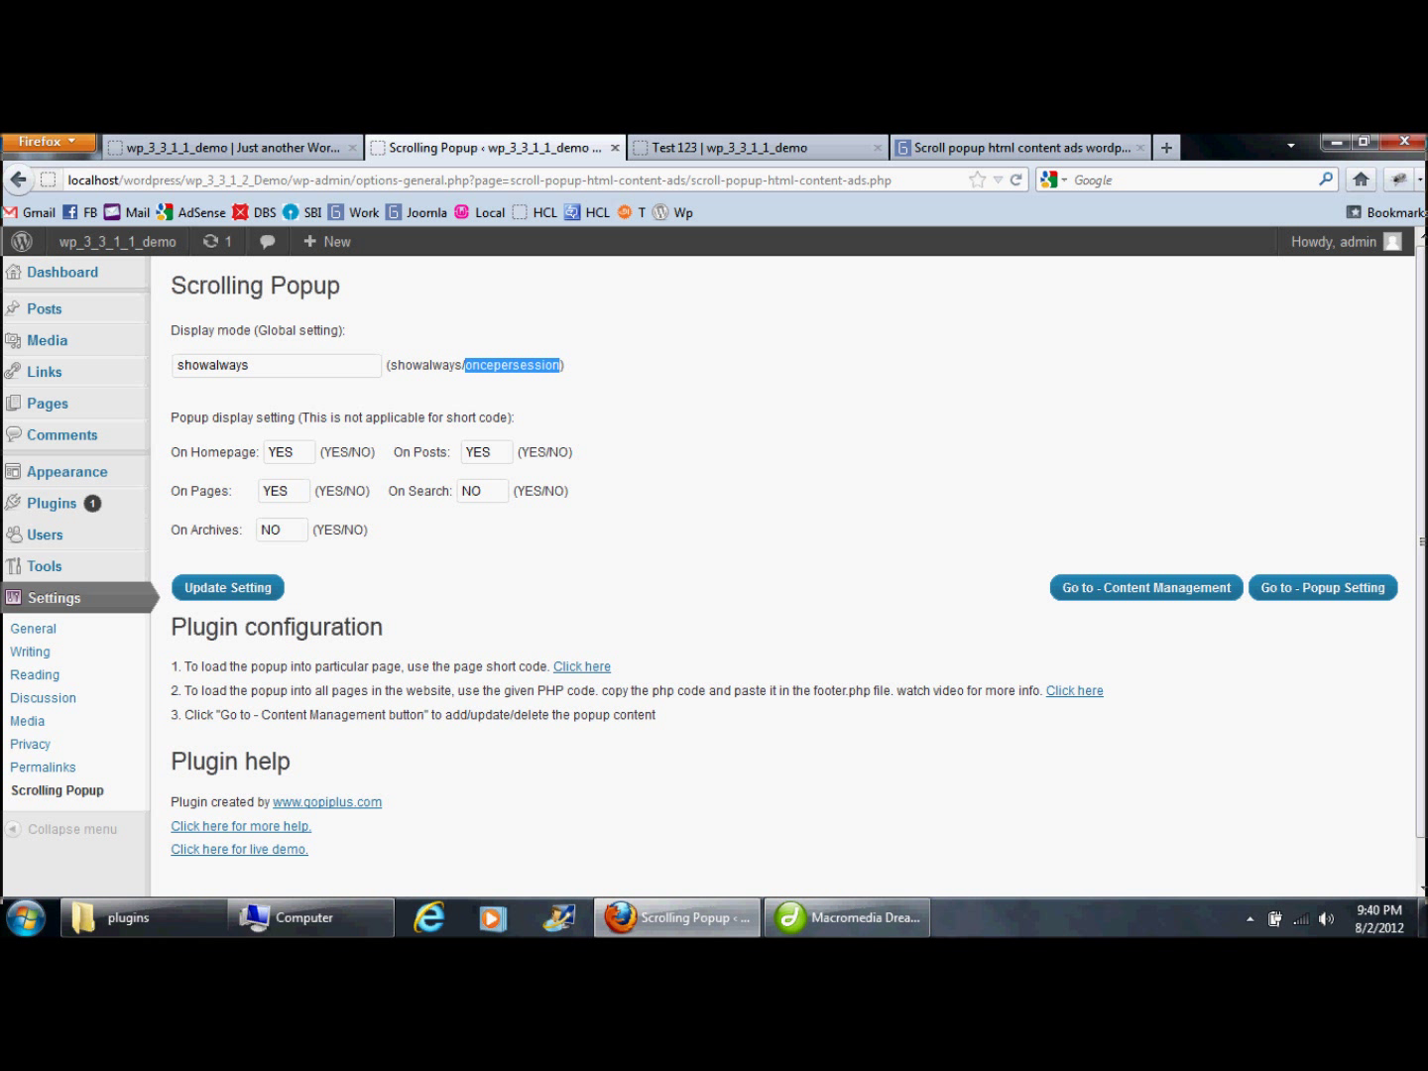
pyautogui.scroll(-1, 715, 557)
pyautogui.scroll(1, 714, 556)
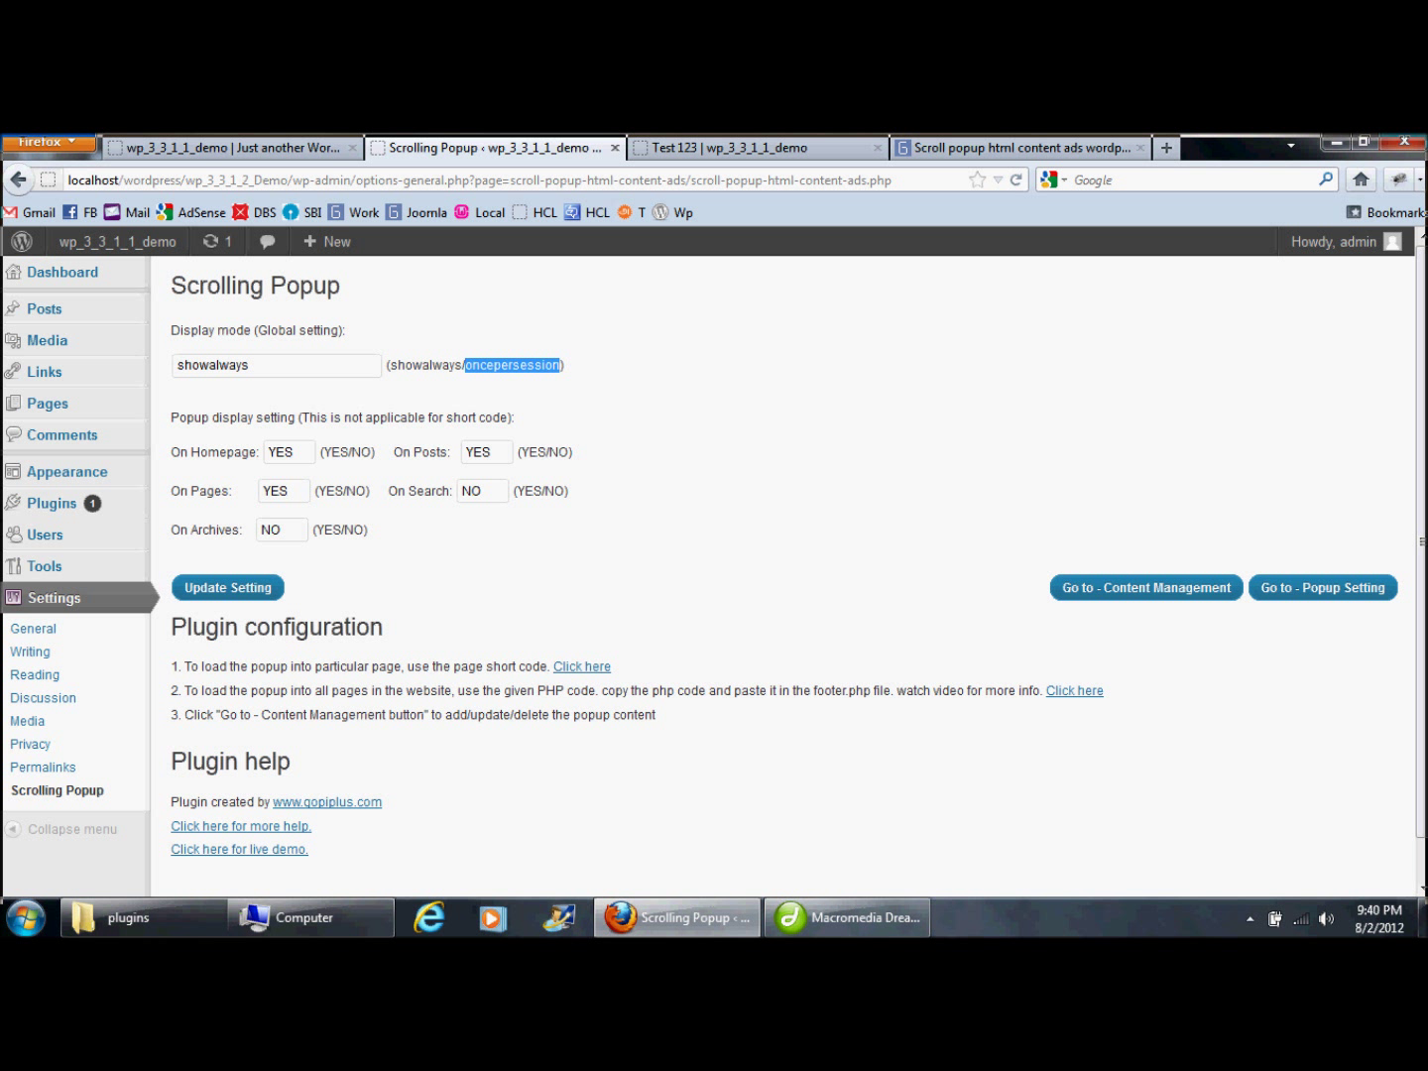
# Move the Test 123 post to the trash from the list of all posts
pyautogui.moveTo(45, 308)
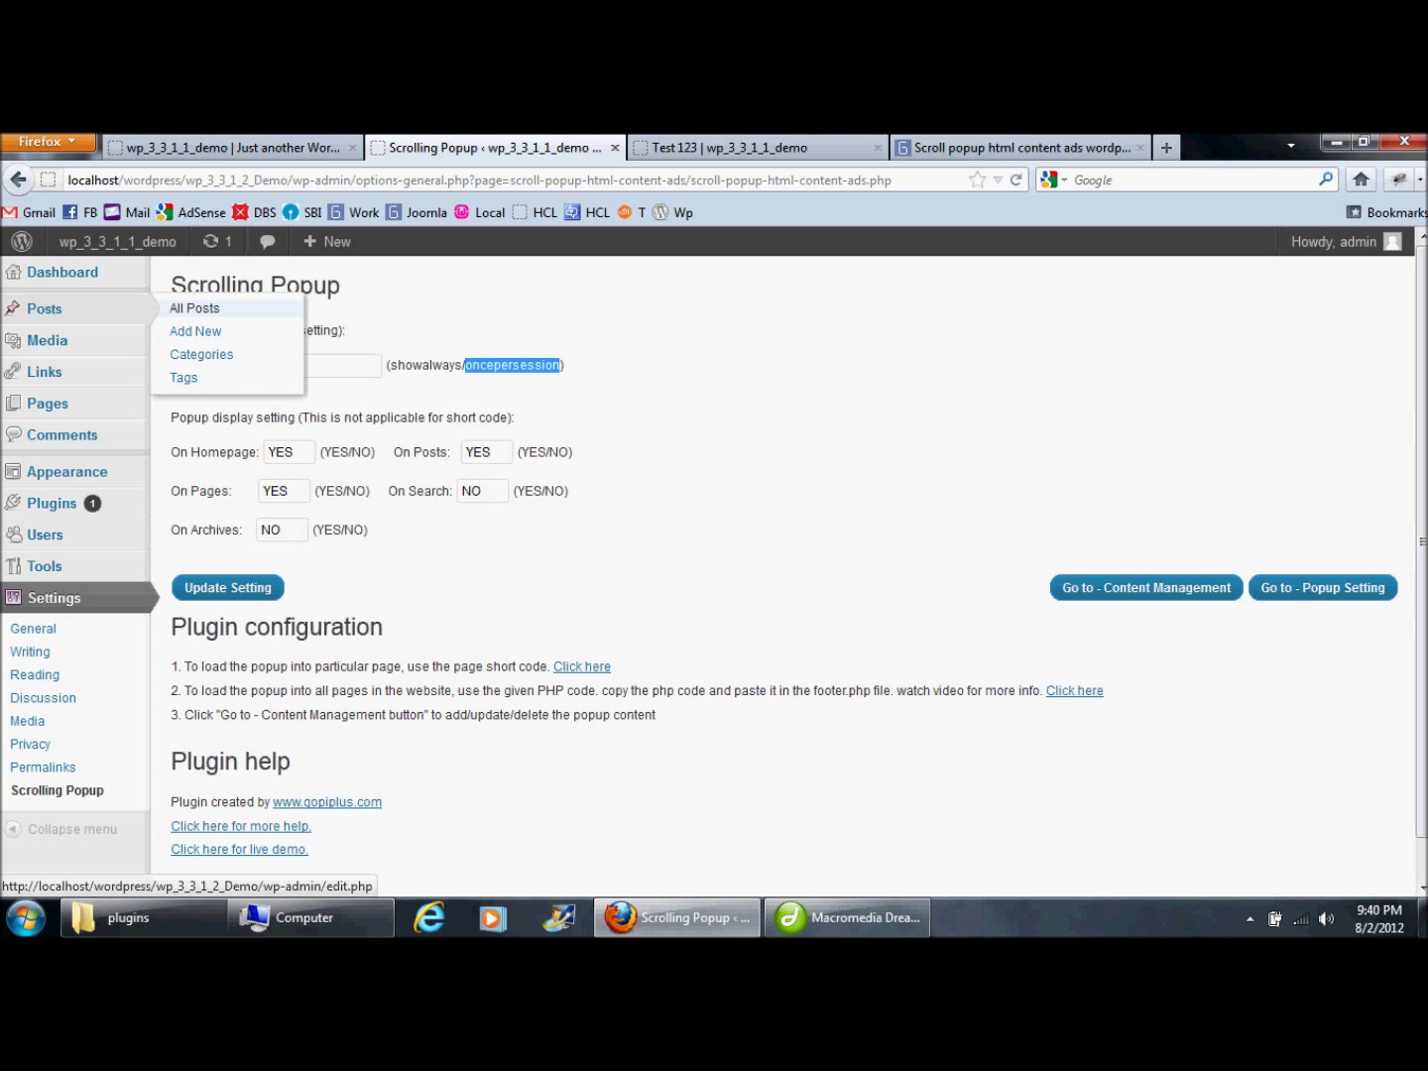
pyautogui.click(194, 308)
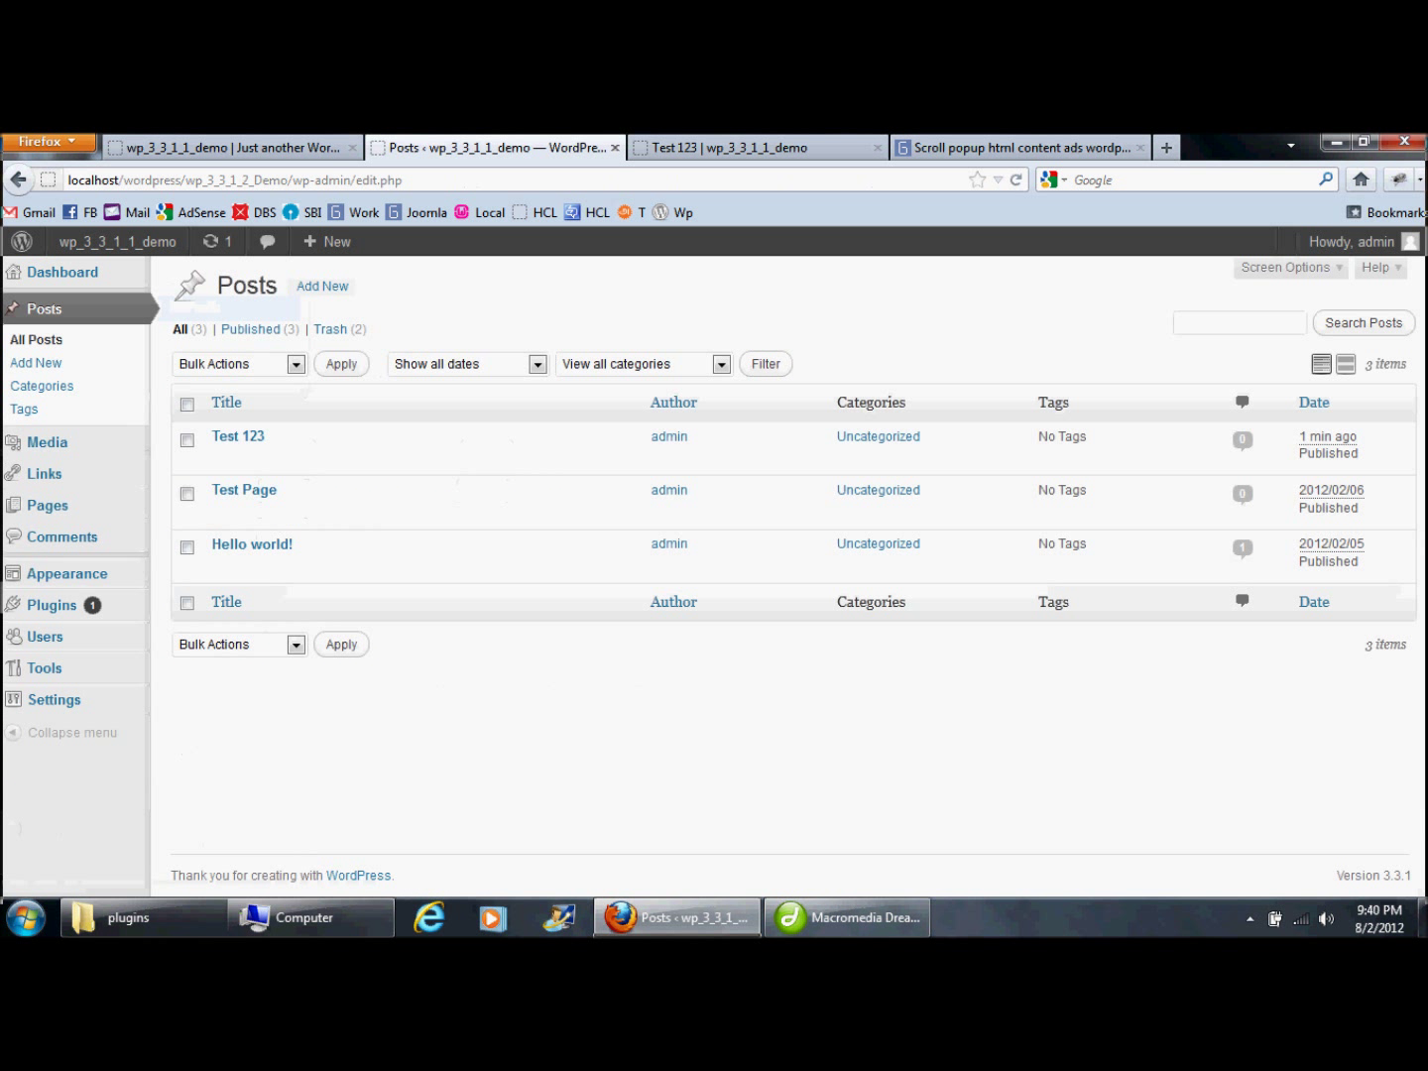
pyautogui.moveTo(326, 459)
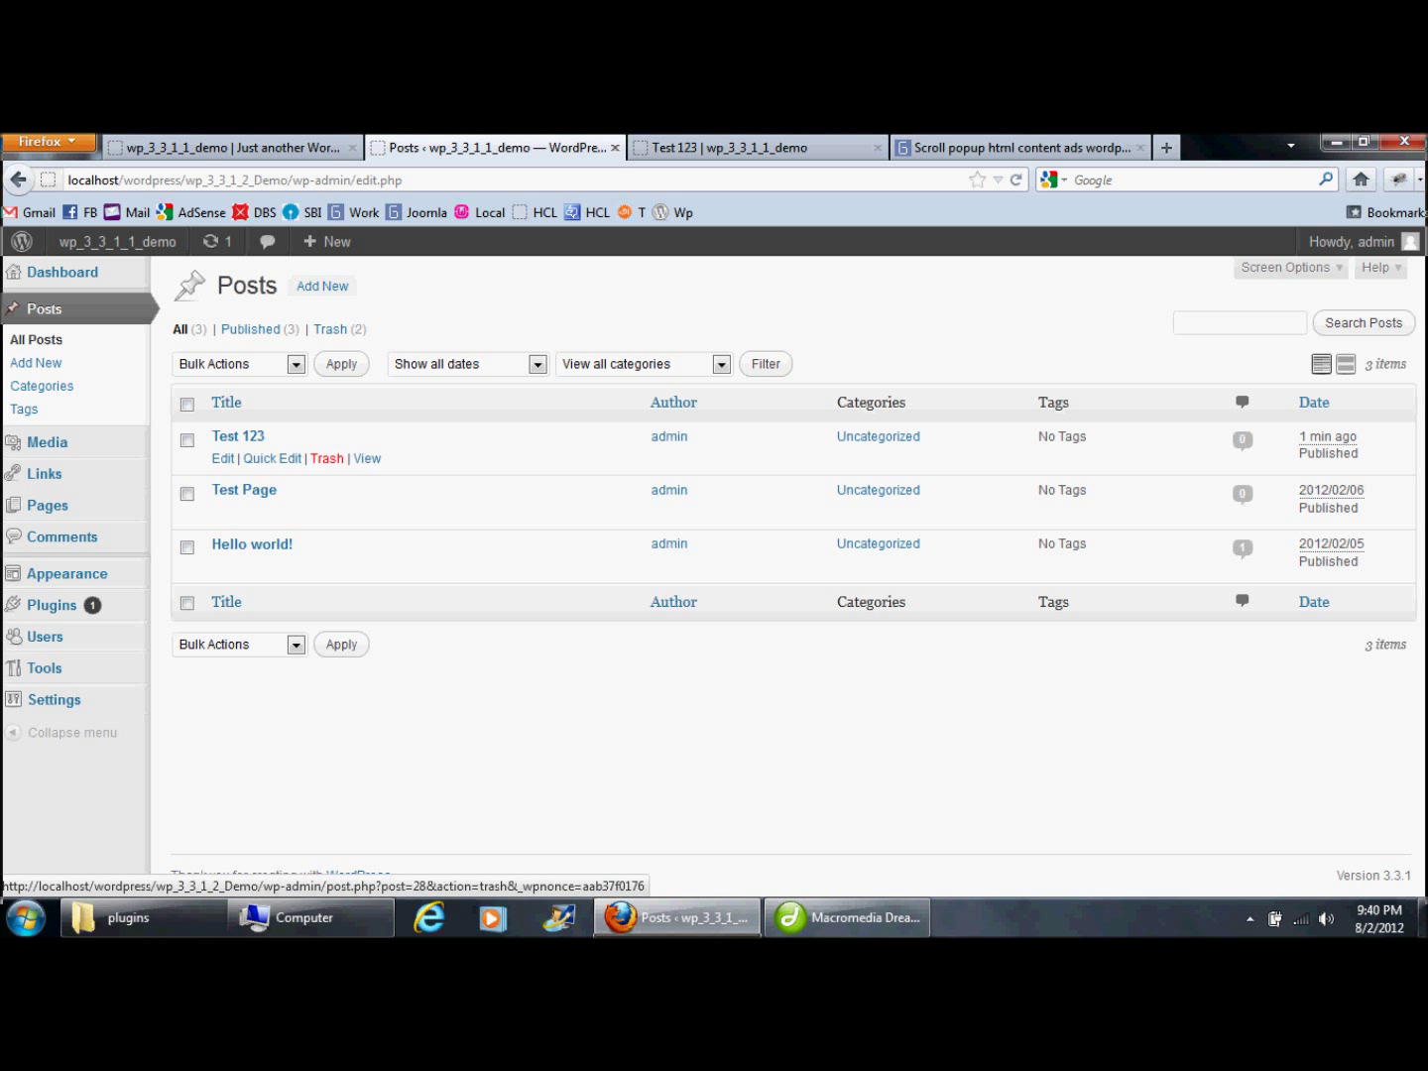
pyautogui.click(327, 458)
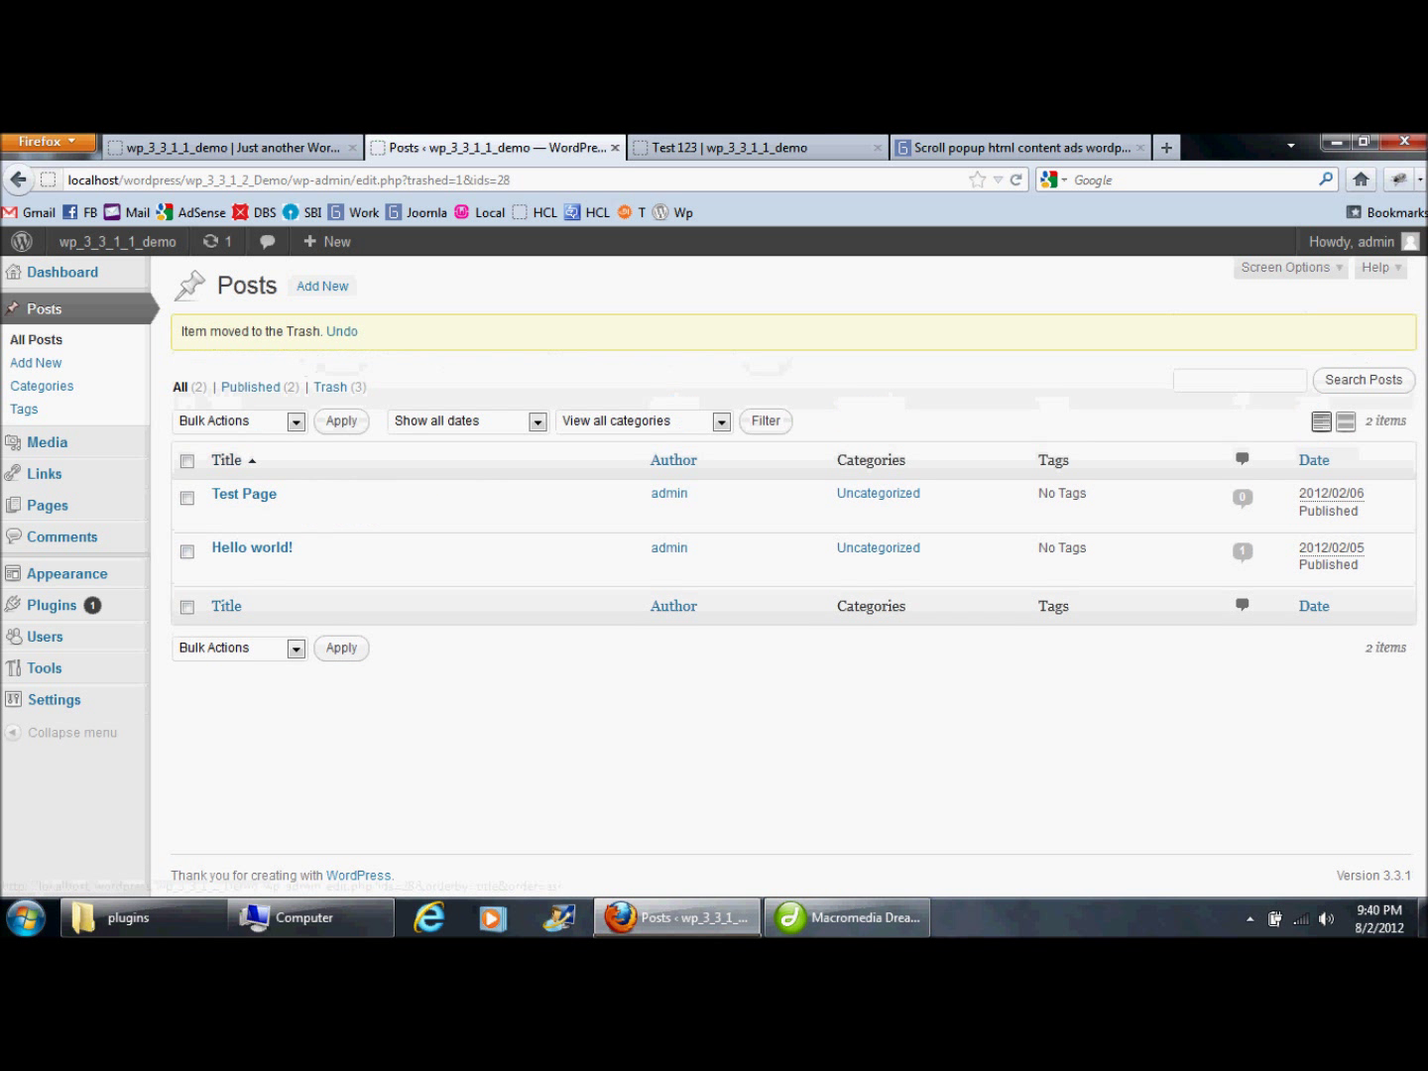
# Check the site's home page and Sample Page for the popup
pyautogui.click(754, 147)
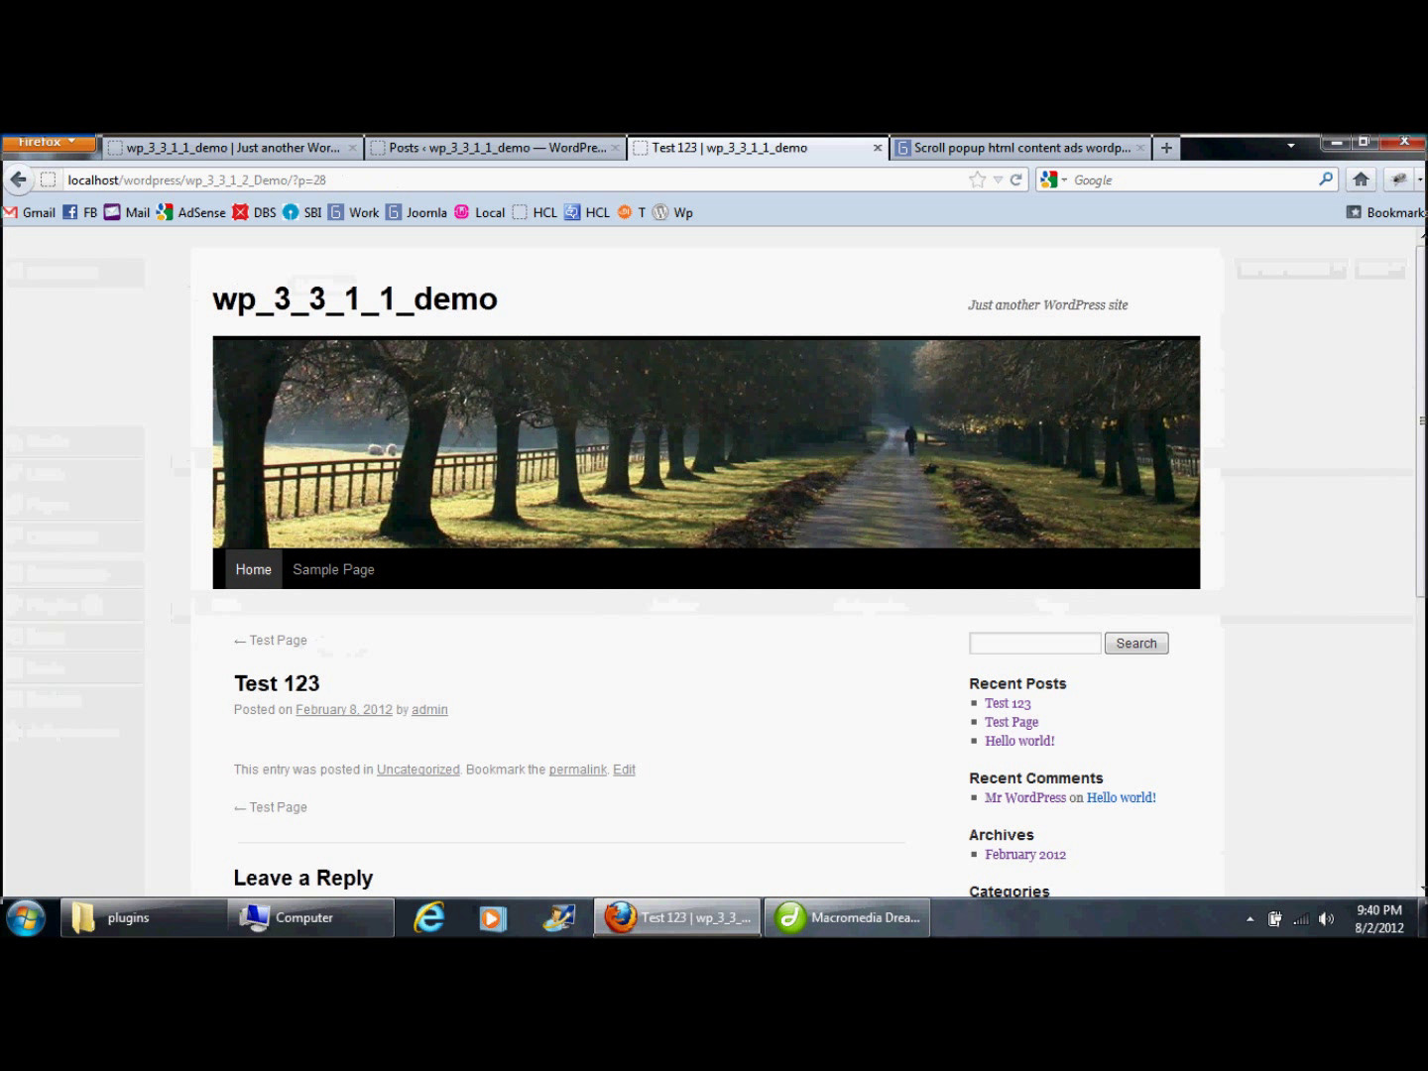
pyautogui.click(253, 569)
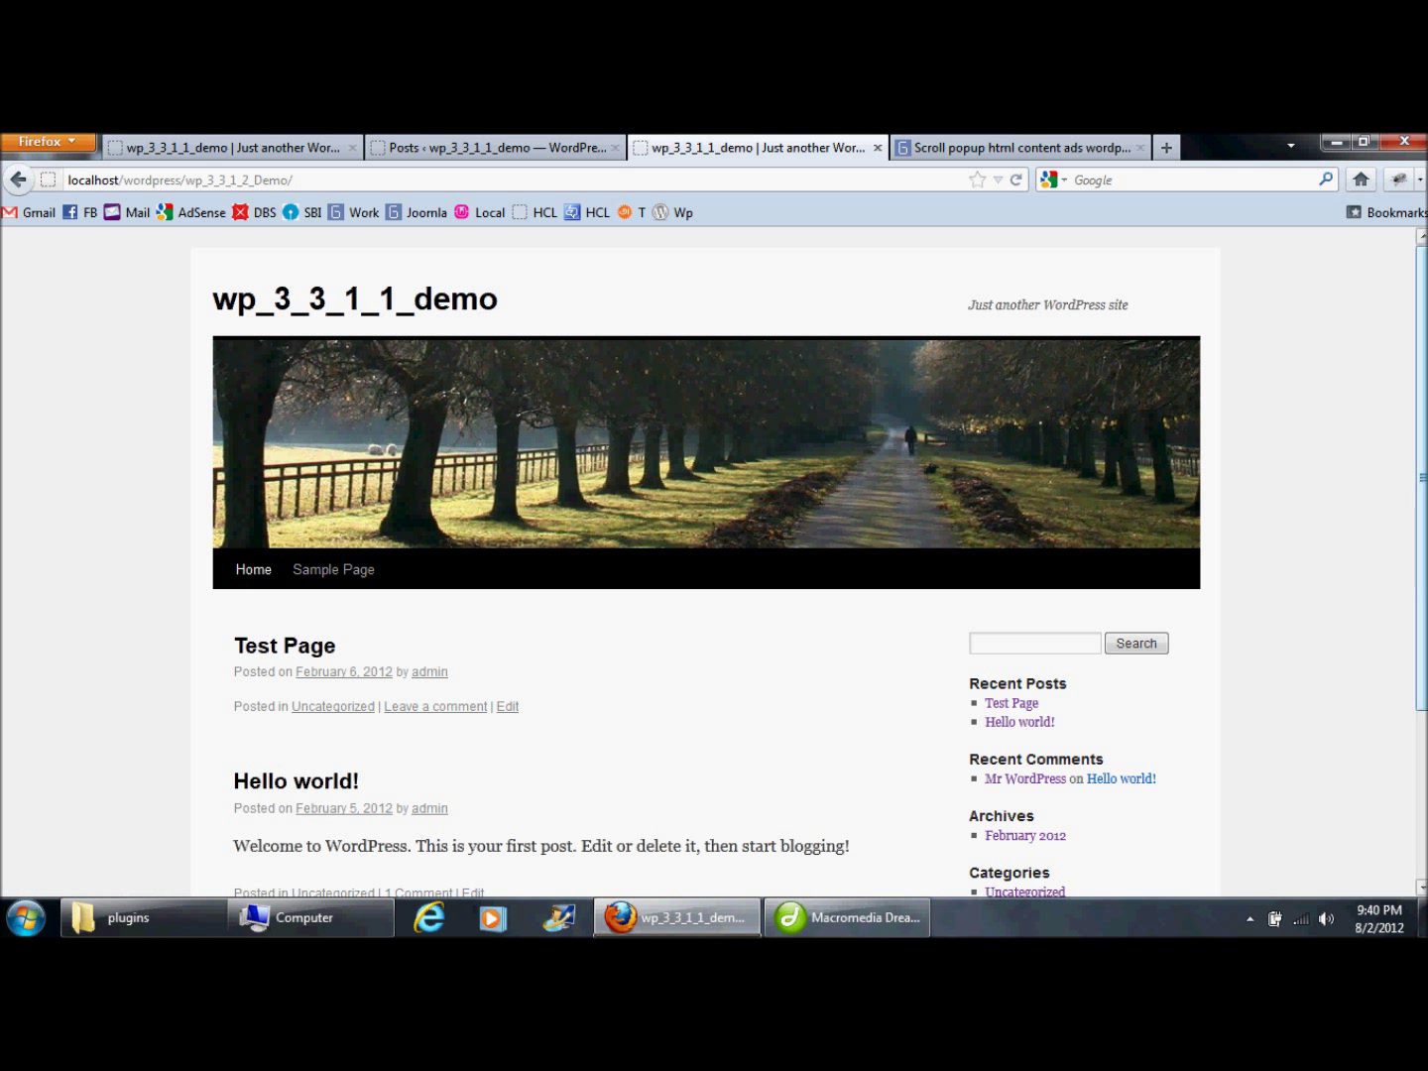
pyautogui.click(334, 569)
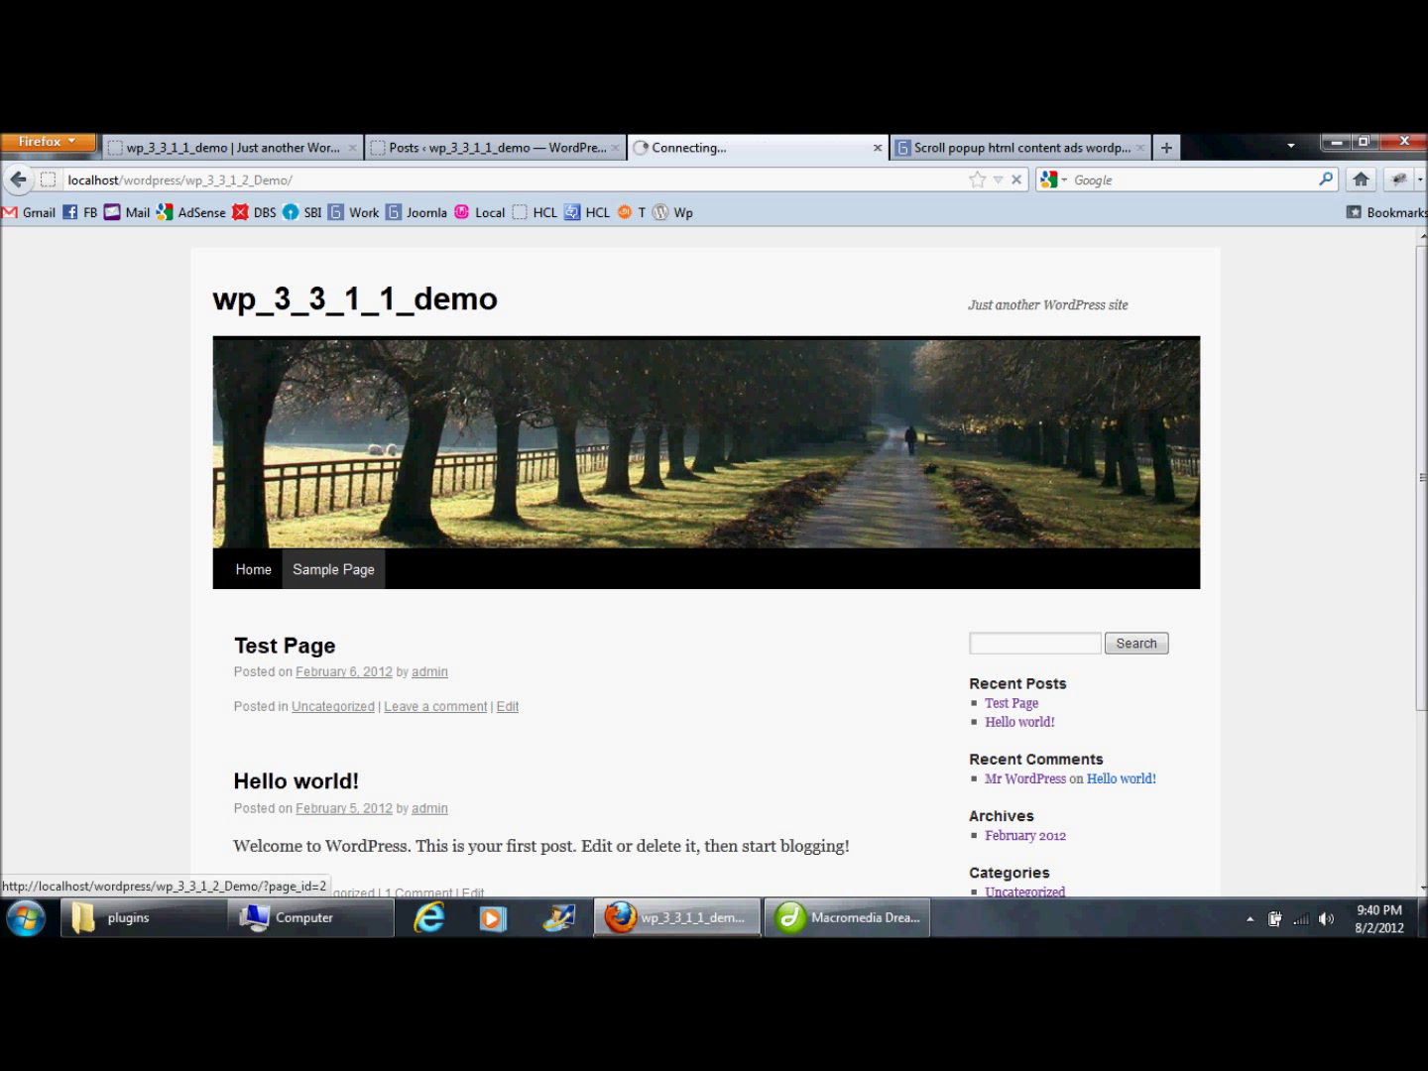
# Copy the PHP code <?php if (function_exists (sphca)) sphca(0); ?> from the plugin's documentation page on gopiplus.com
pyautogui.click(496, 147)
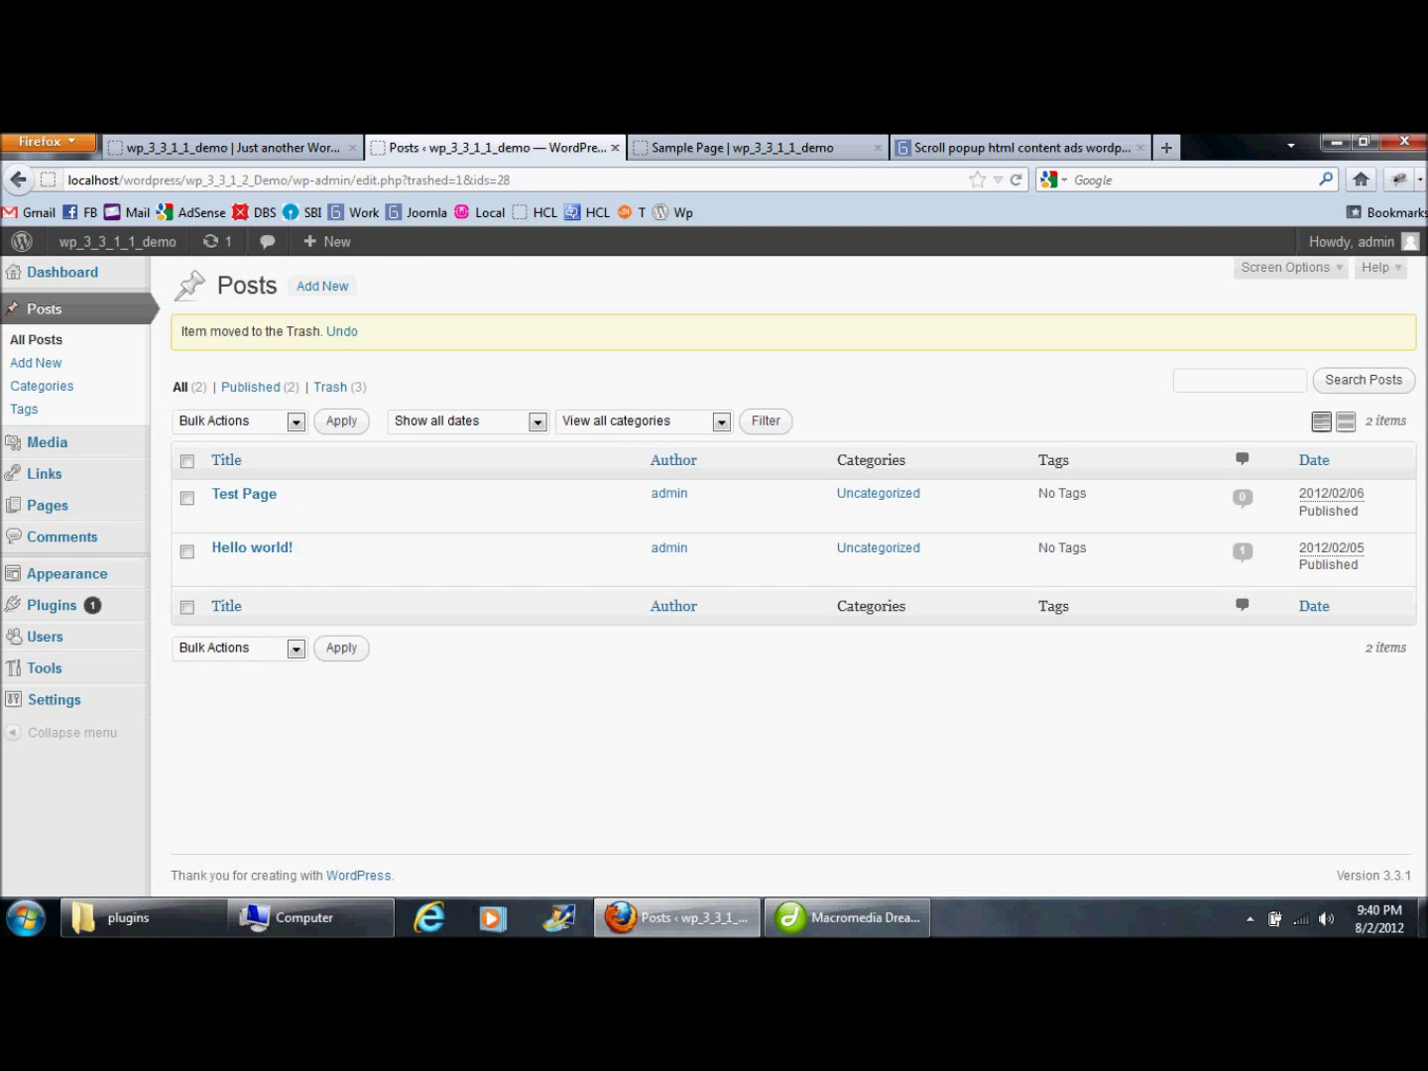
pyautogui.click(1022, 146)
pyautogui.scroll(-5, 695, 556)
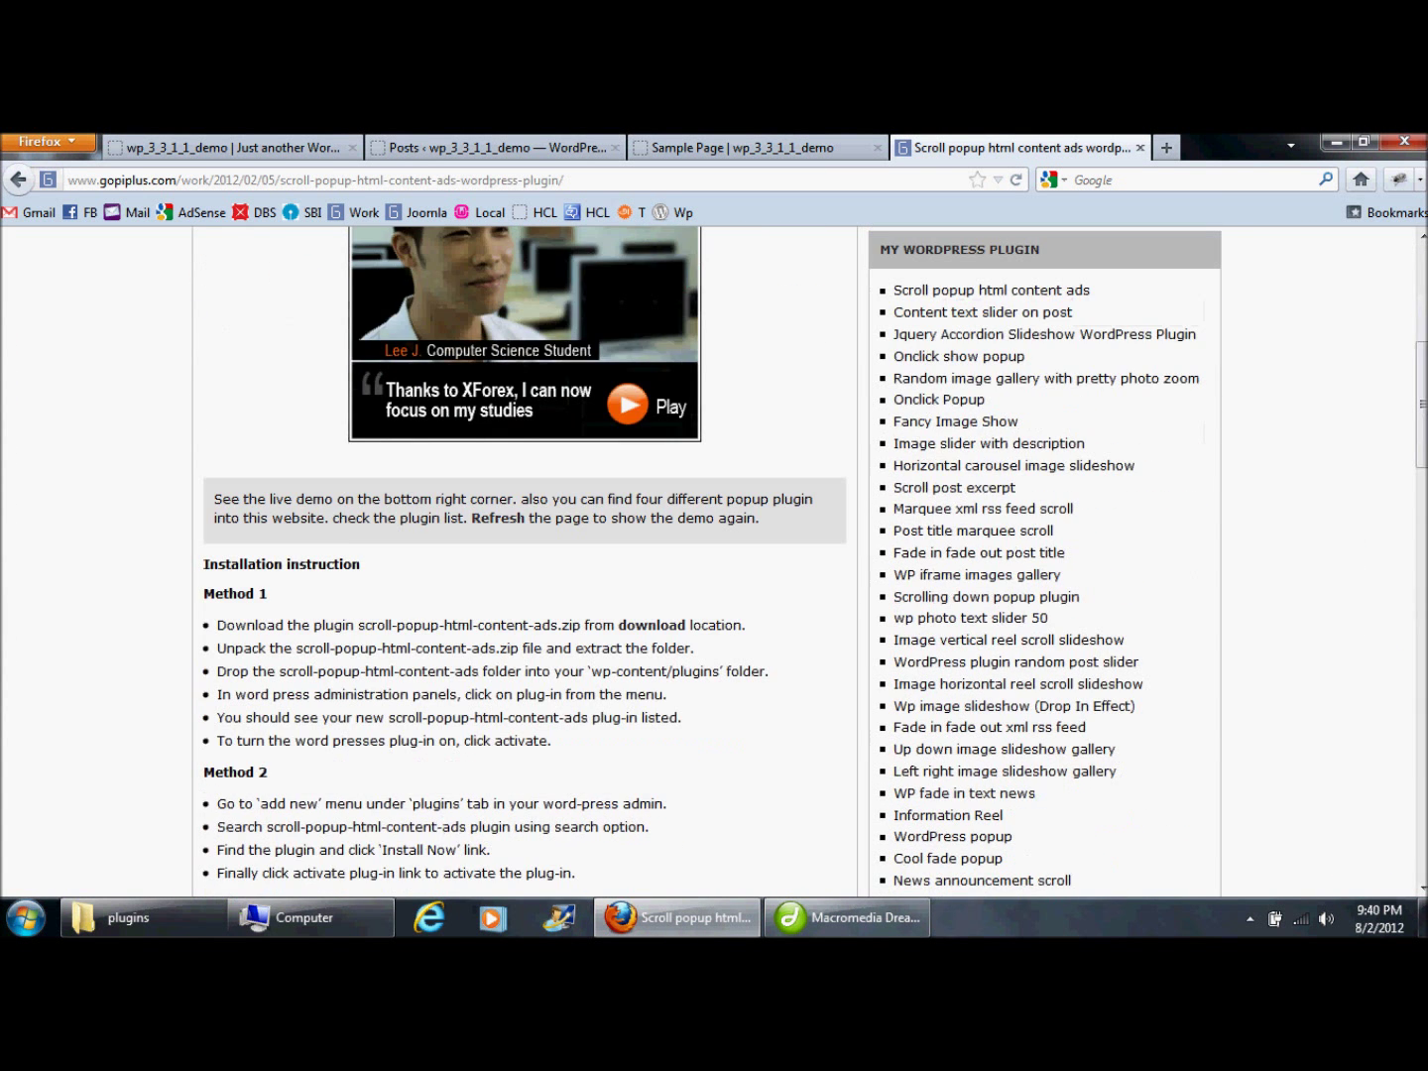
pyautogui.scroll(-10, 525, 556)
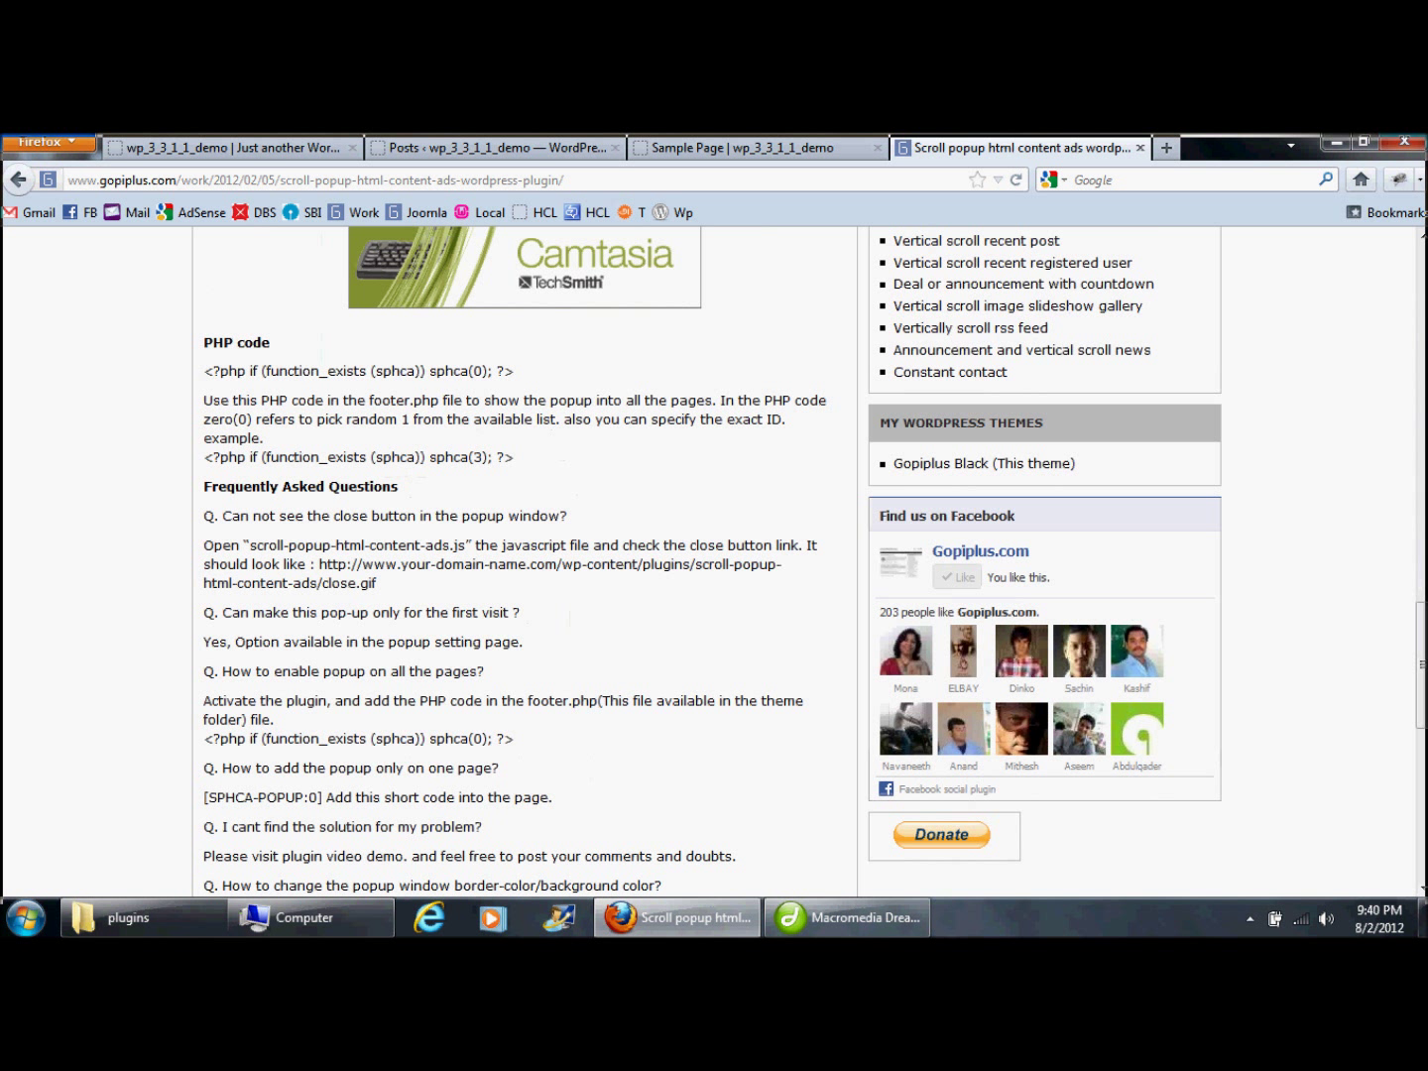
pyautogui.moveTo(514, 371); pyautogui.dragTo(203, 371)
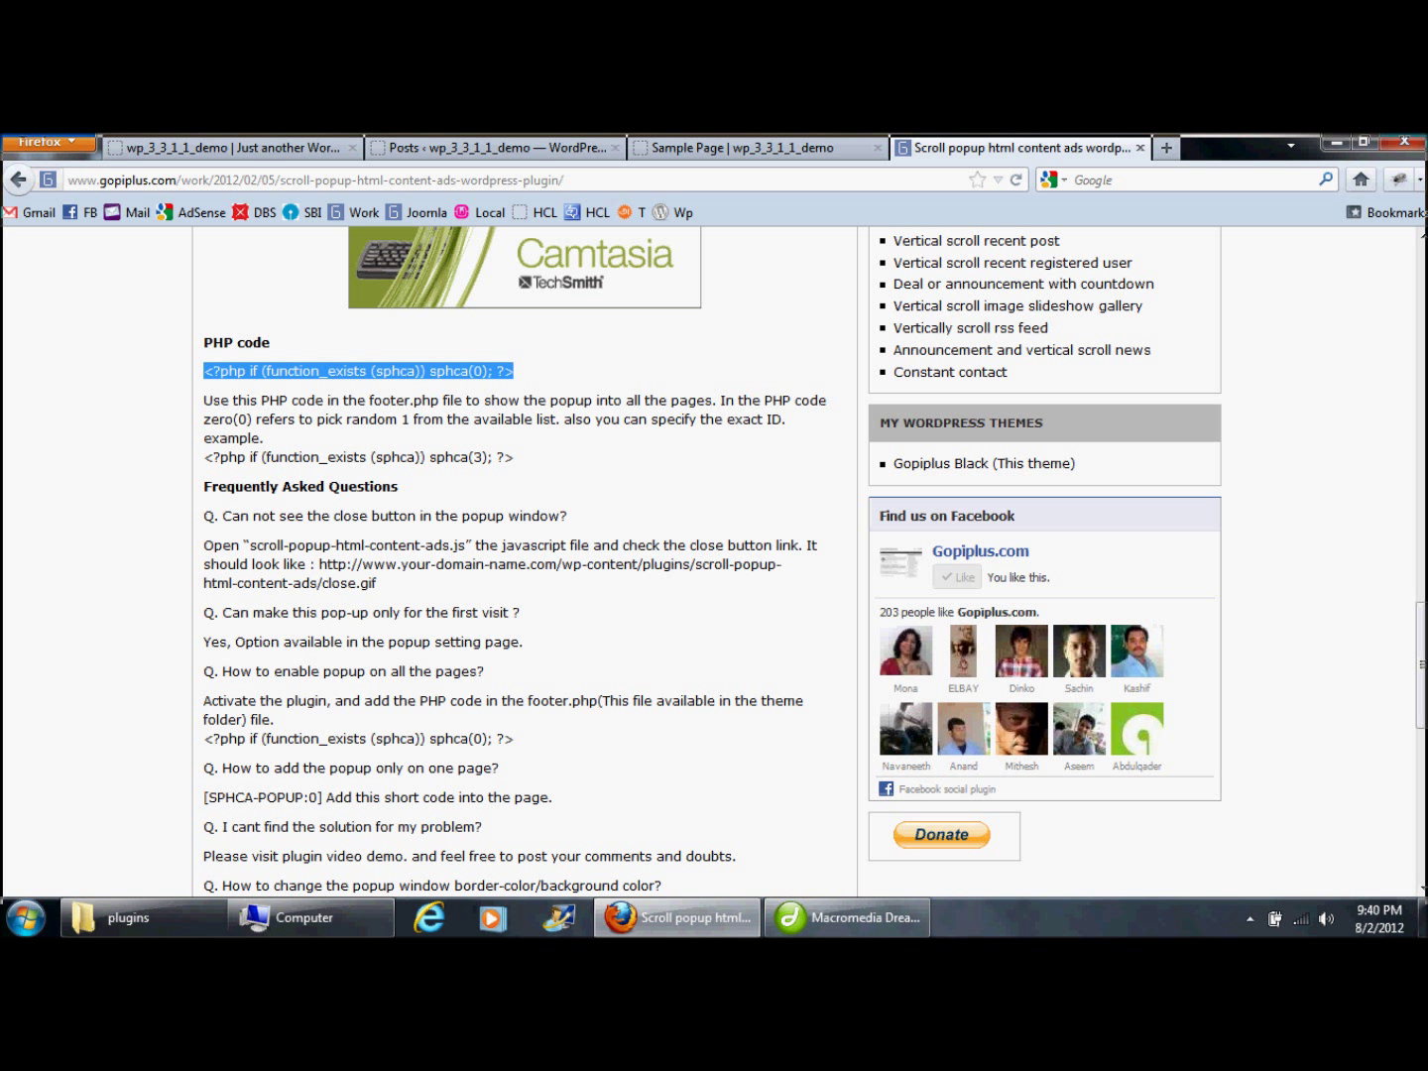
# Open the Footer template (footer.php) of the Twenty Ten theme in the WordPress theme editor
pyautogui.click(754, 147)
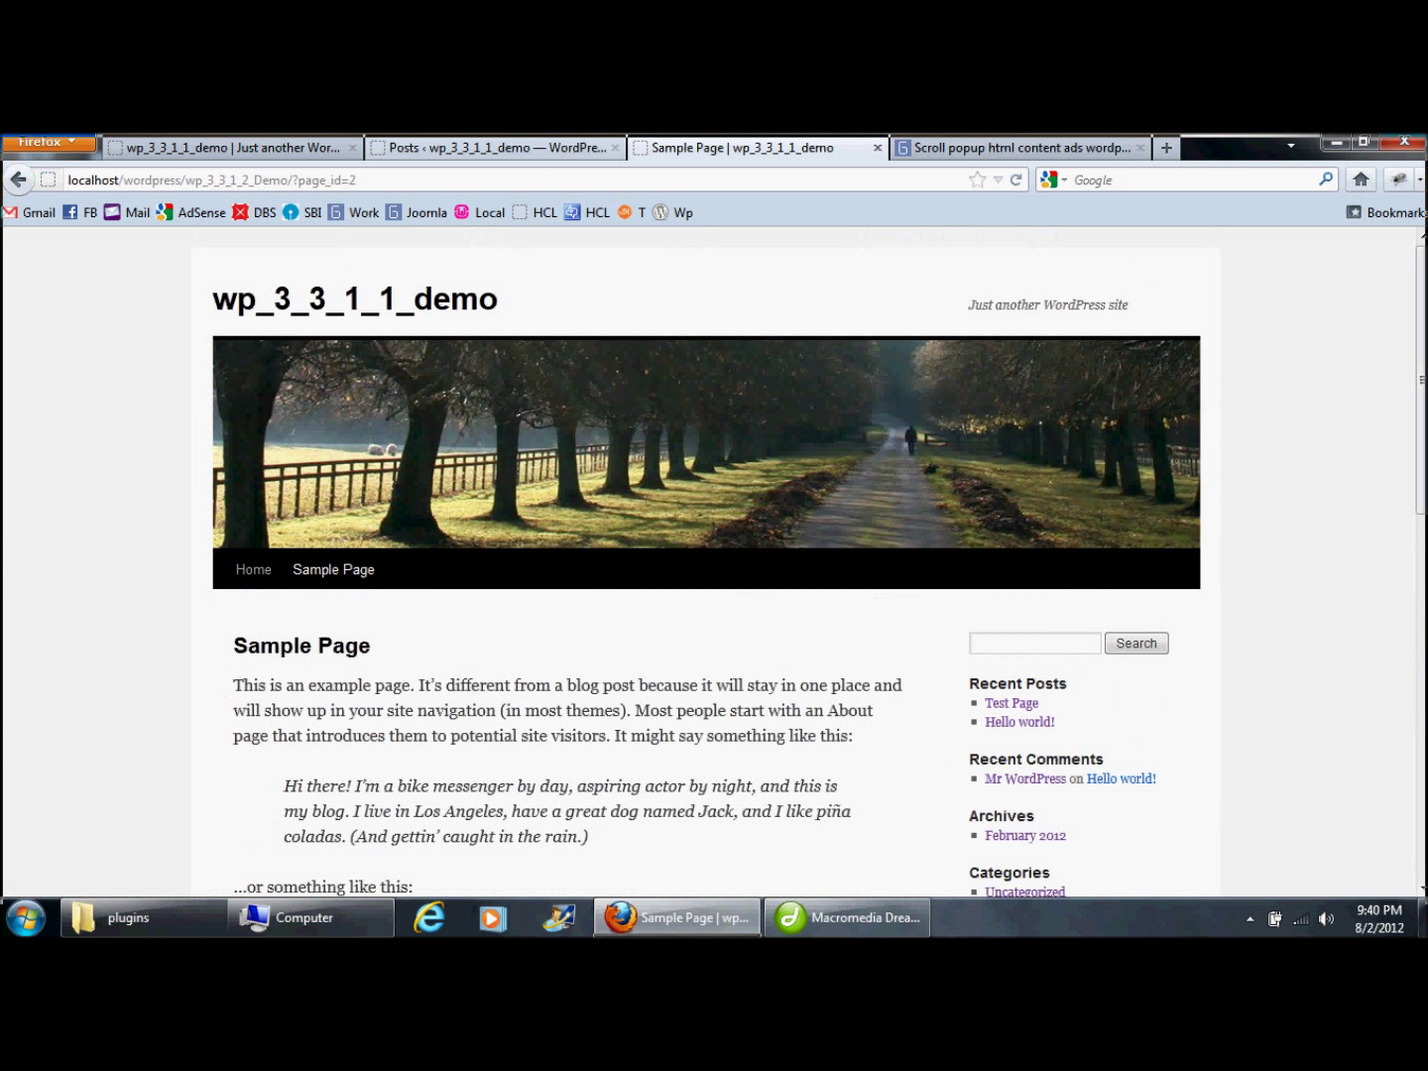
pyautogui.click(495, 147)
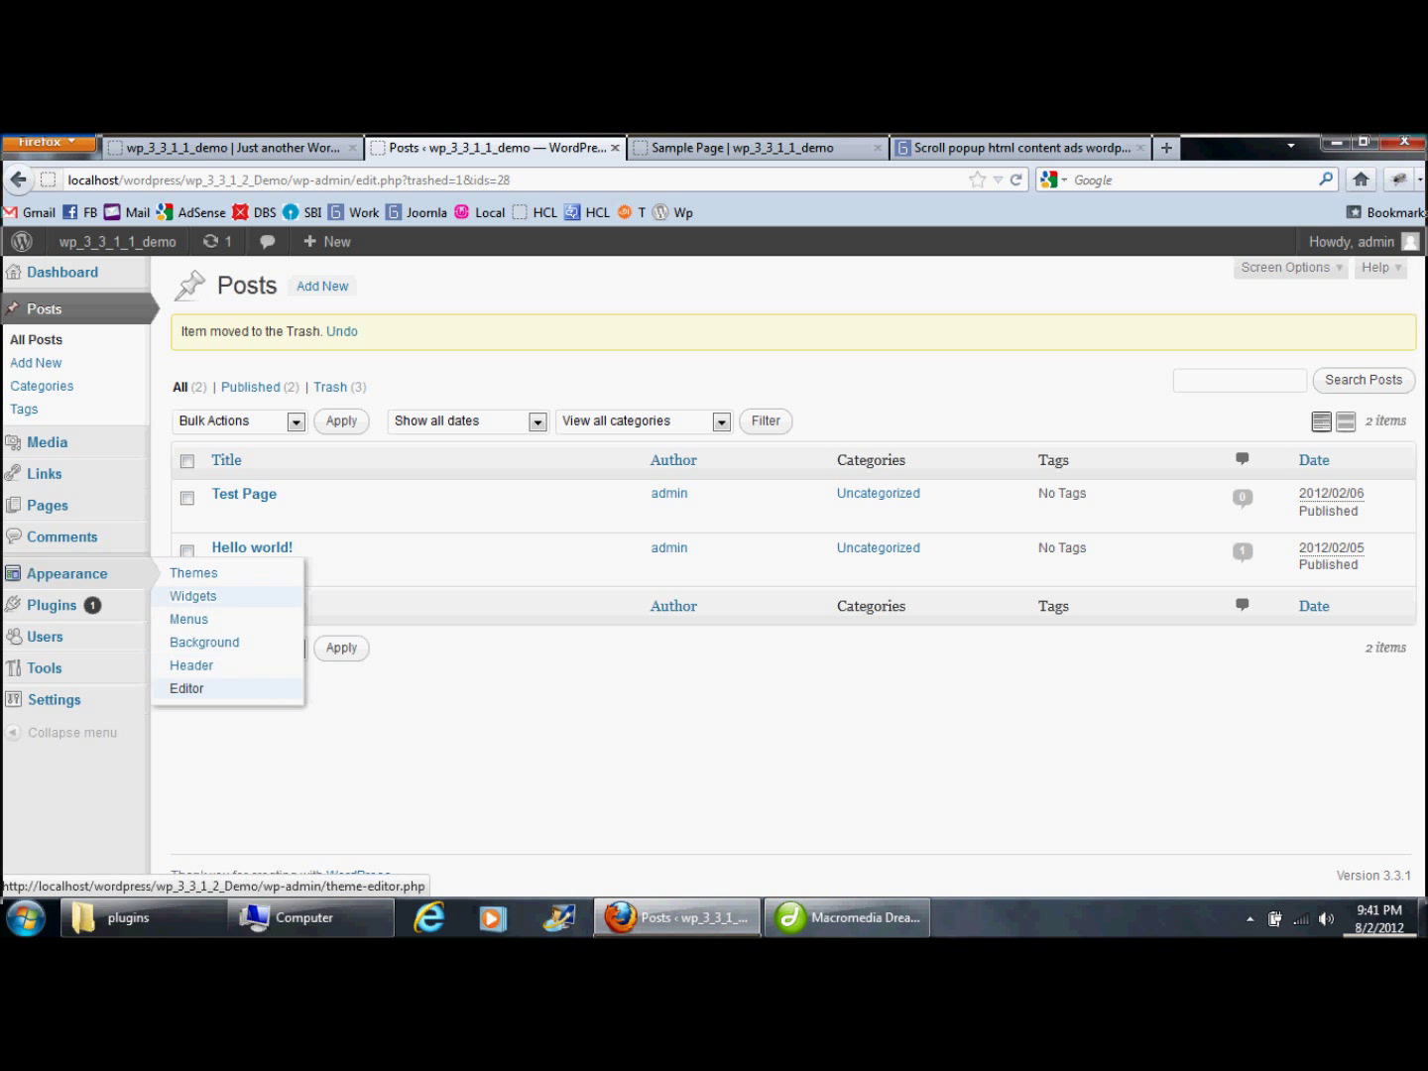
pyautogui.click(189, 689)
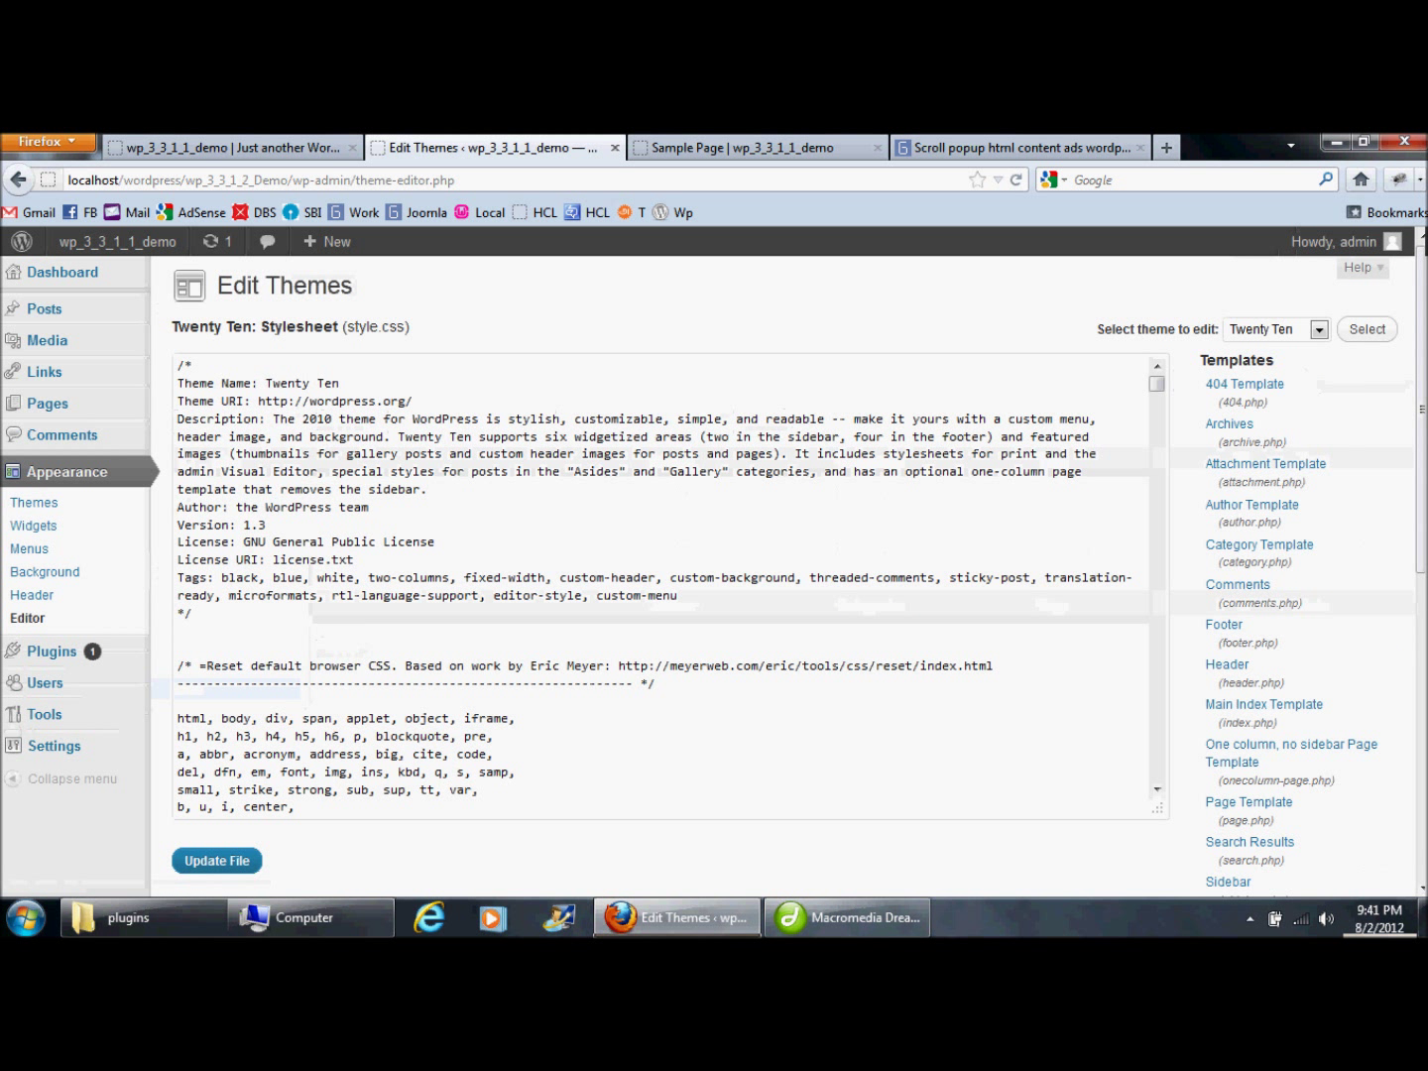
pyautogui.click(1269, 329)
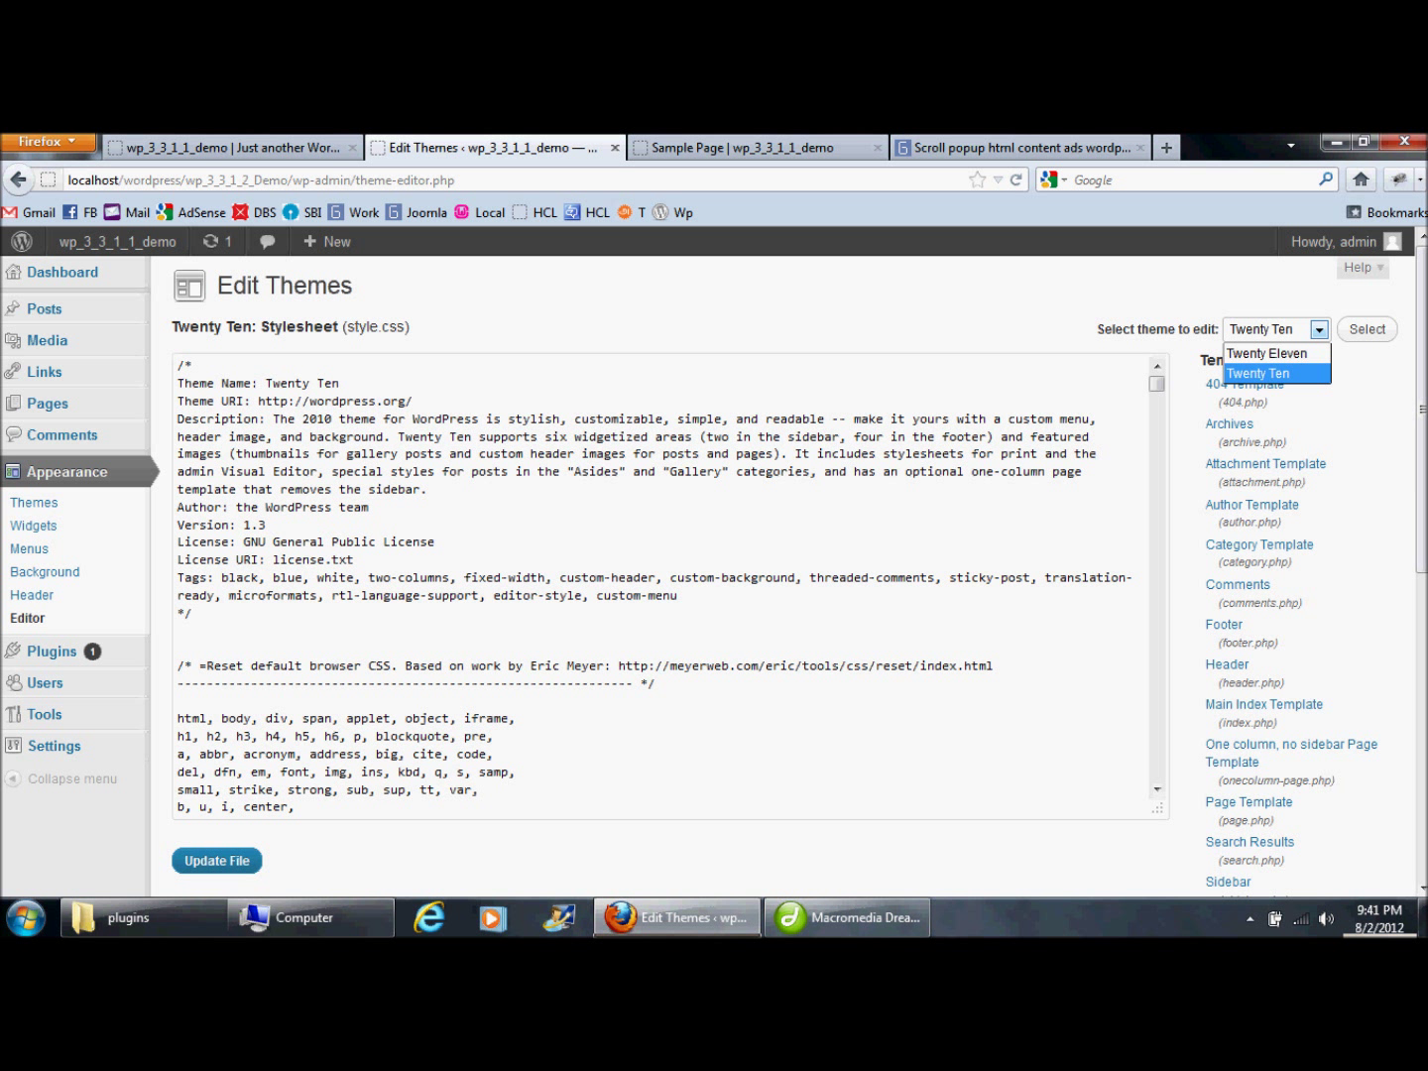
pyautogui.click(1258, 373)
pyautogui.scroll(-2, 1230, 555)
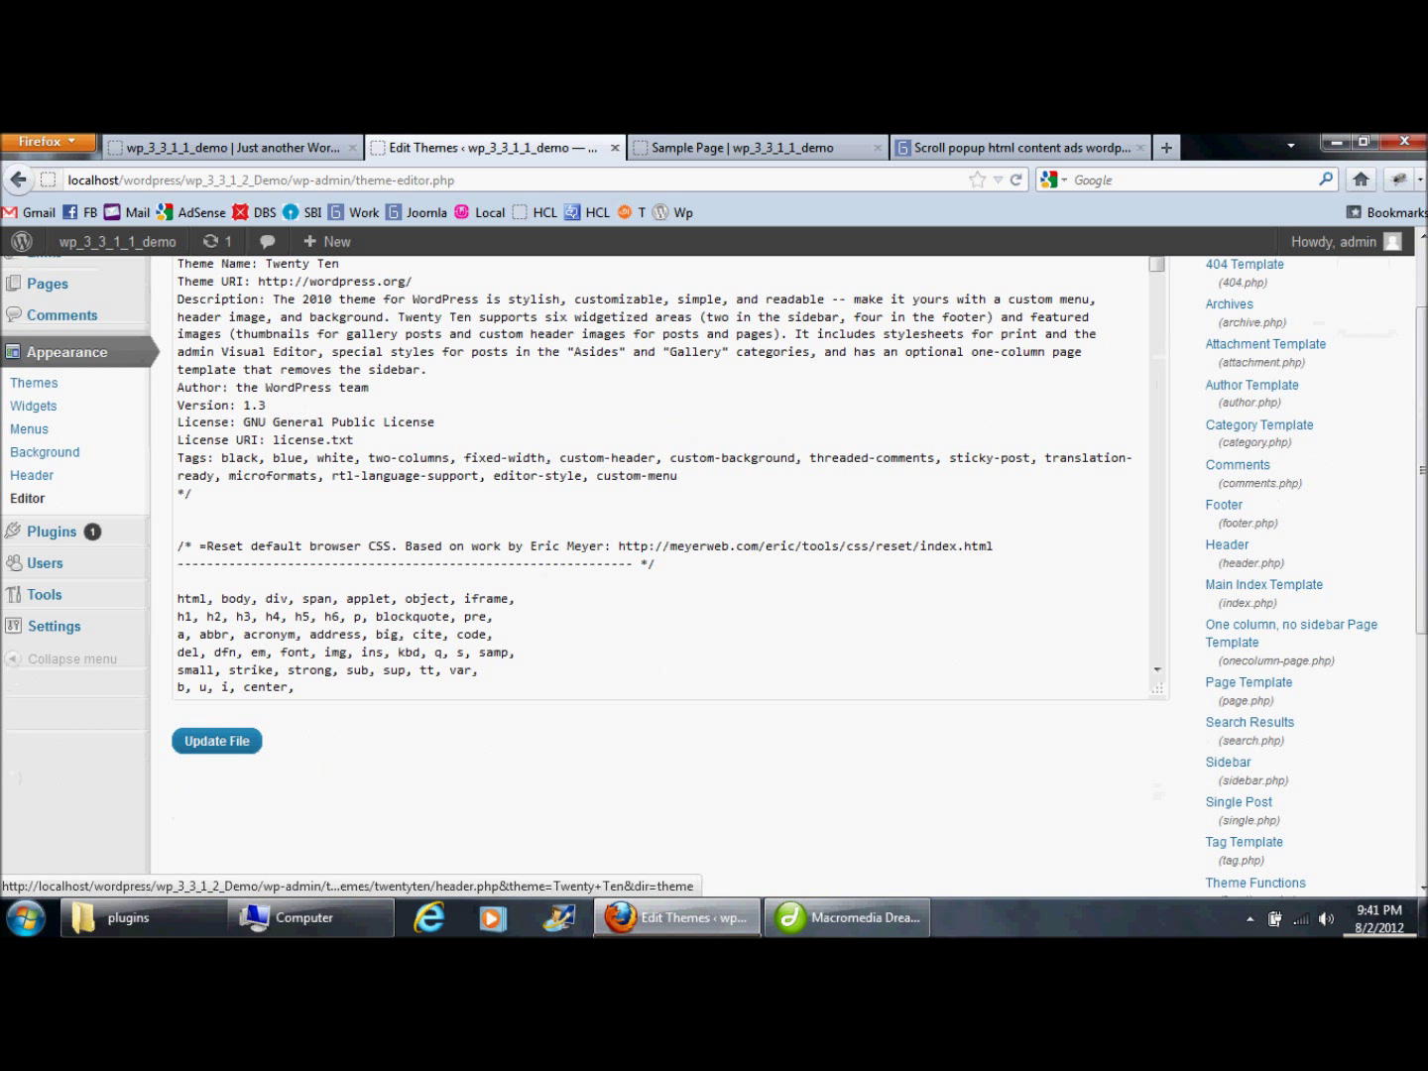
pyautogui.click(1225, 503)
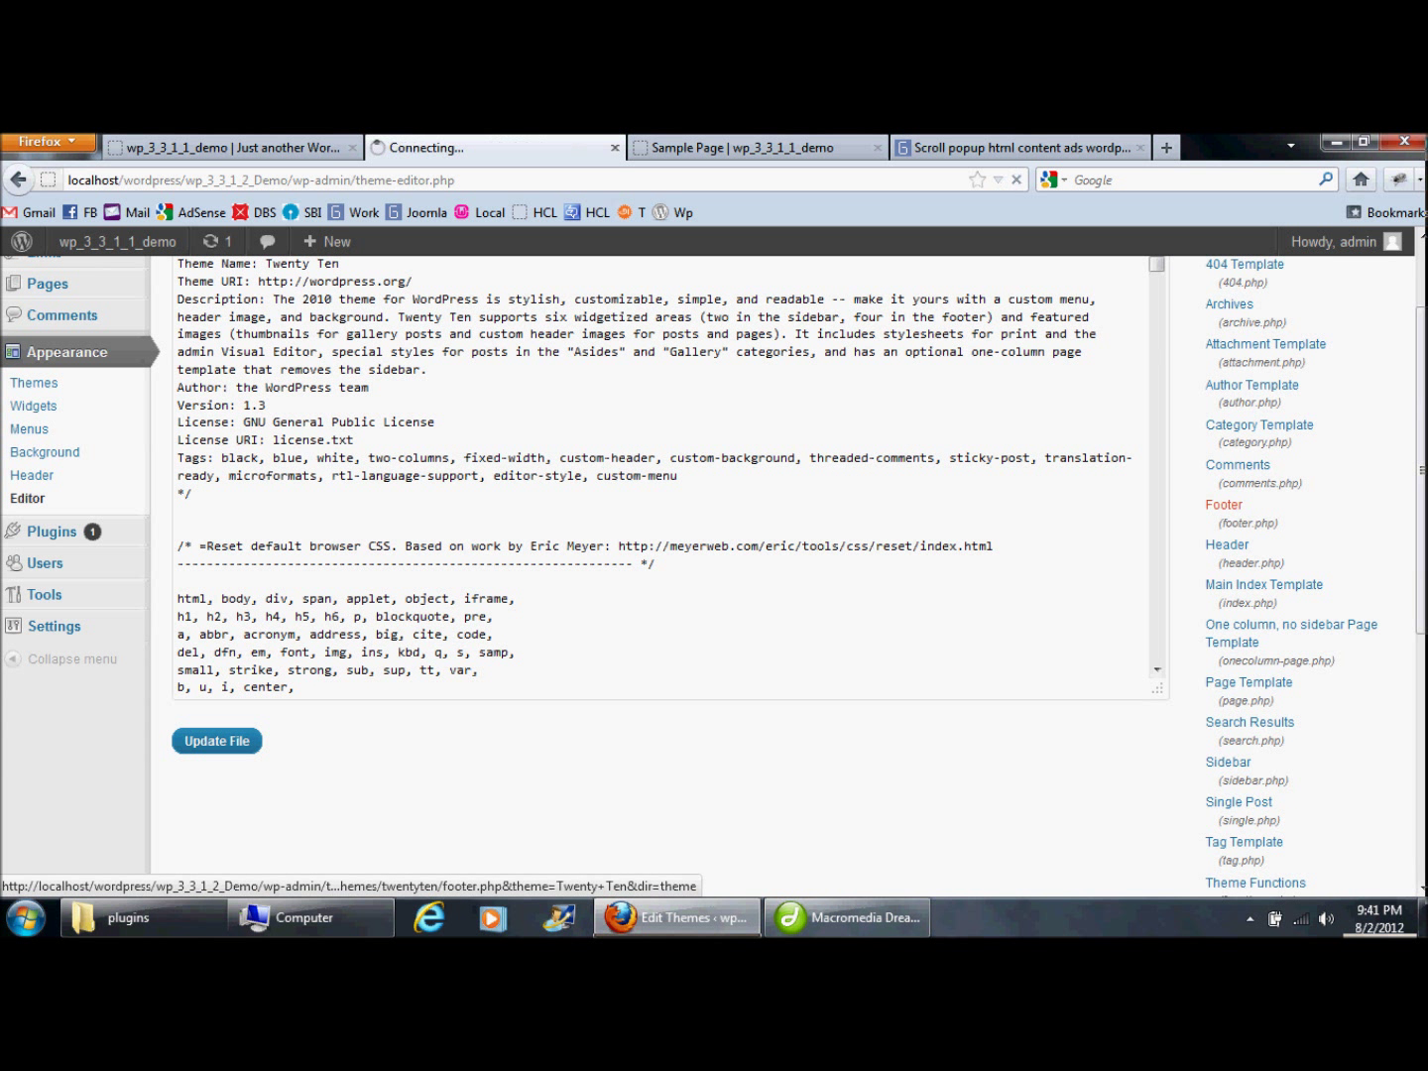
# Insert <?php if (function_exists (sphca)) sphca(0); ?> on a new line above </body> in footer.php and update the file
pyautogui.scroll(-10, 665, 584)
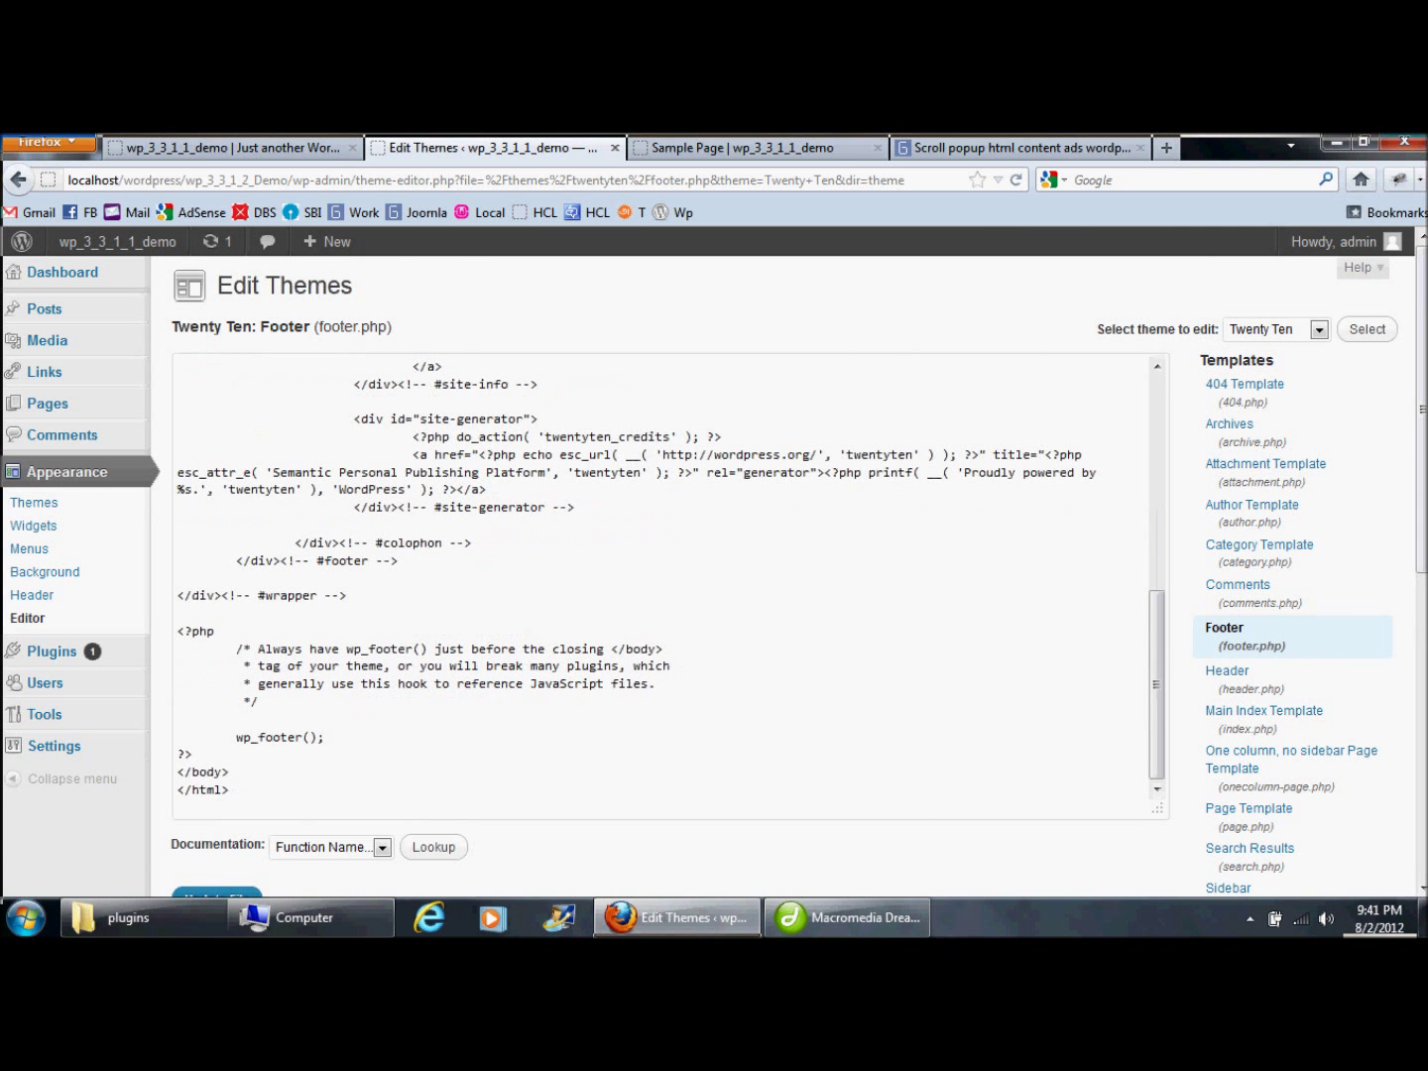
pyautogui.scroll(5, 665, 585)
pyautogui.click(193, 634)
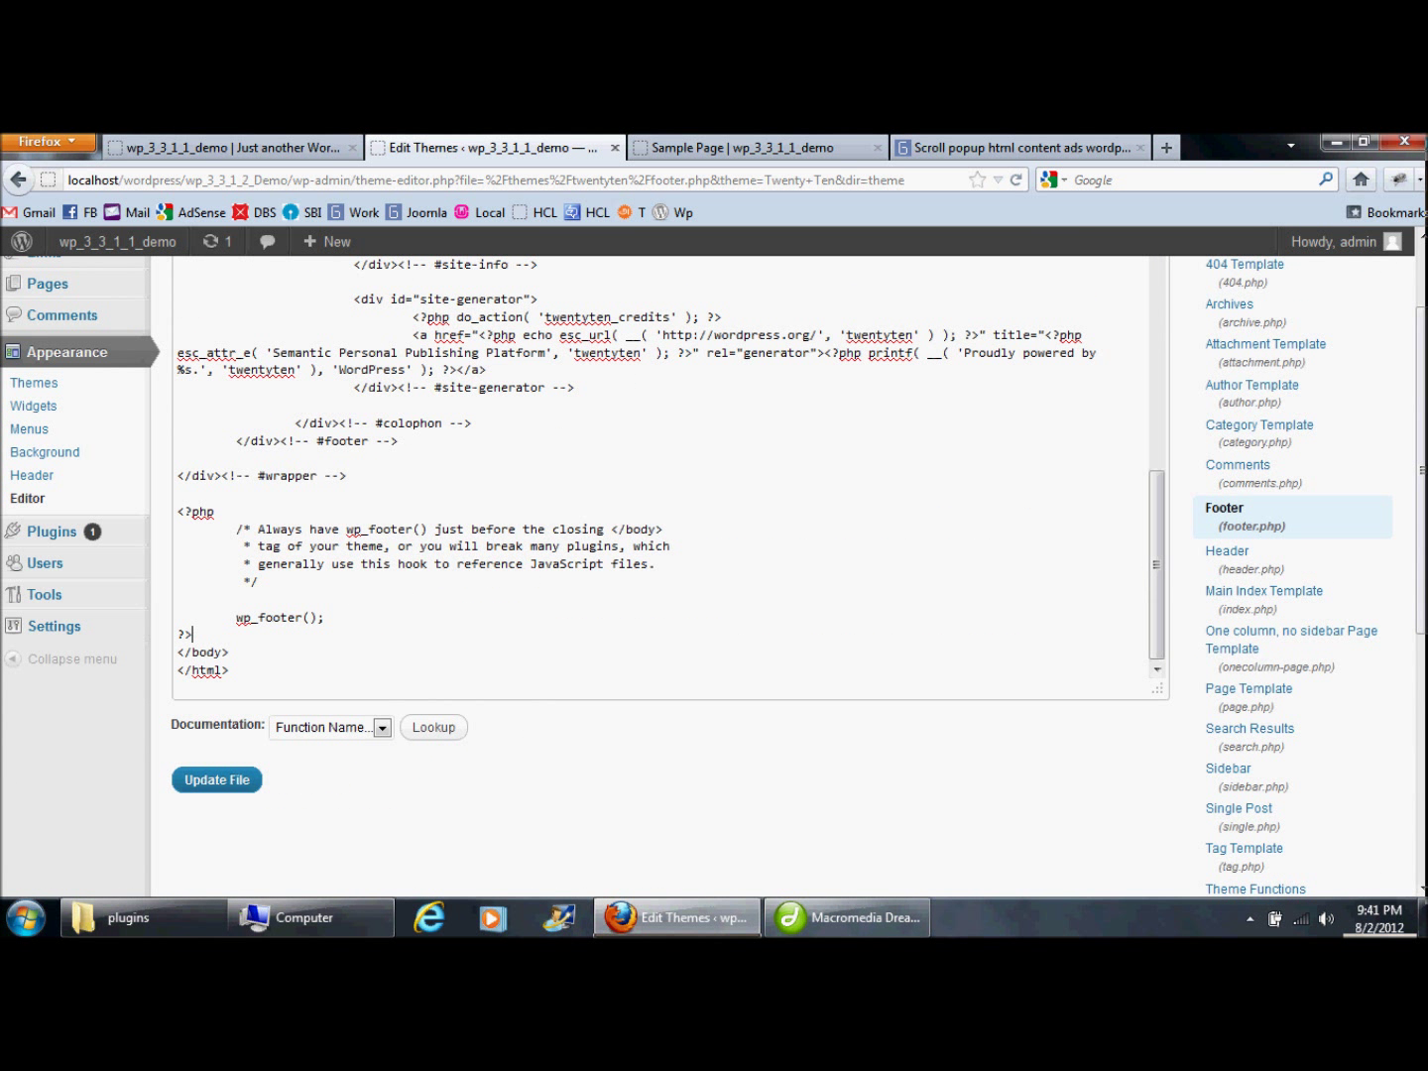
pyautogui.press('Return')
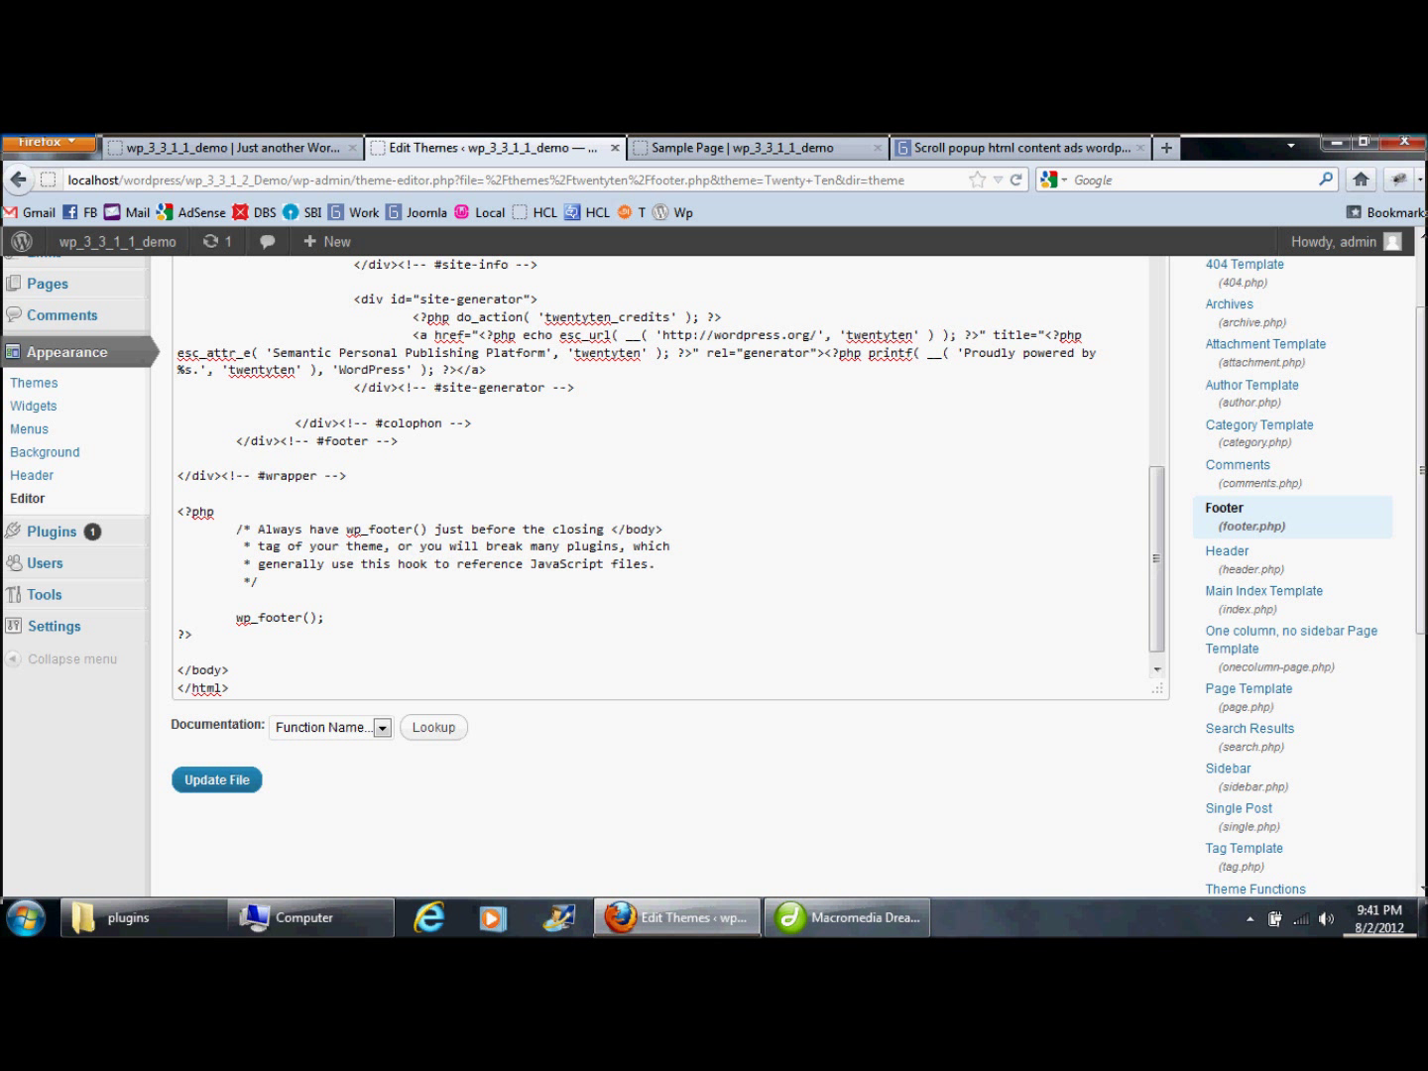
pyautogui.write('<?php if (function_exists (sphca)) sphca(0); ?>')
pyautogui.click(217, 781)
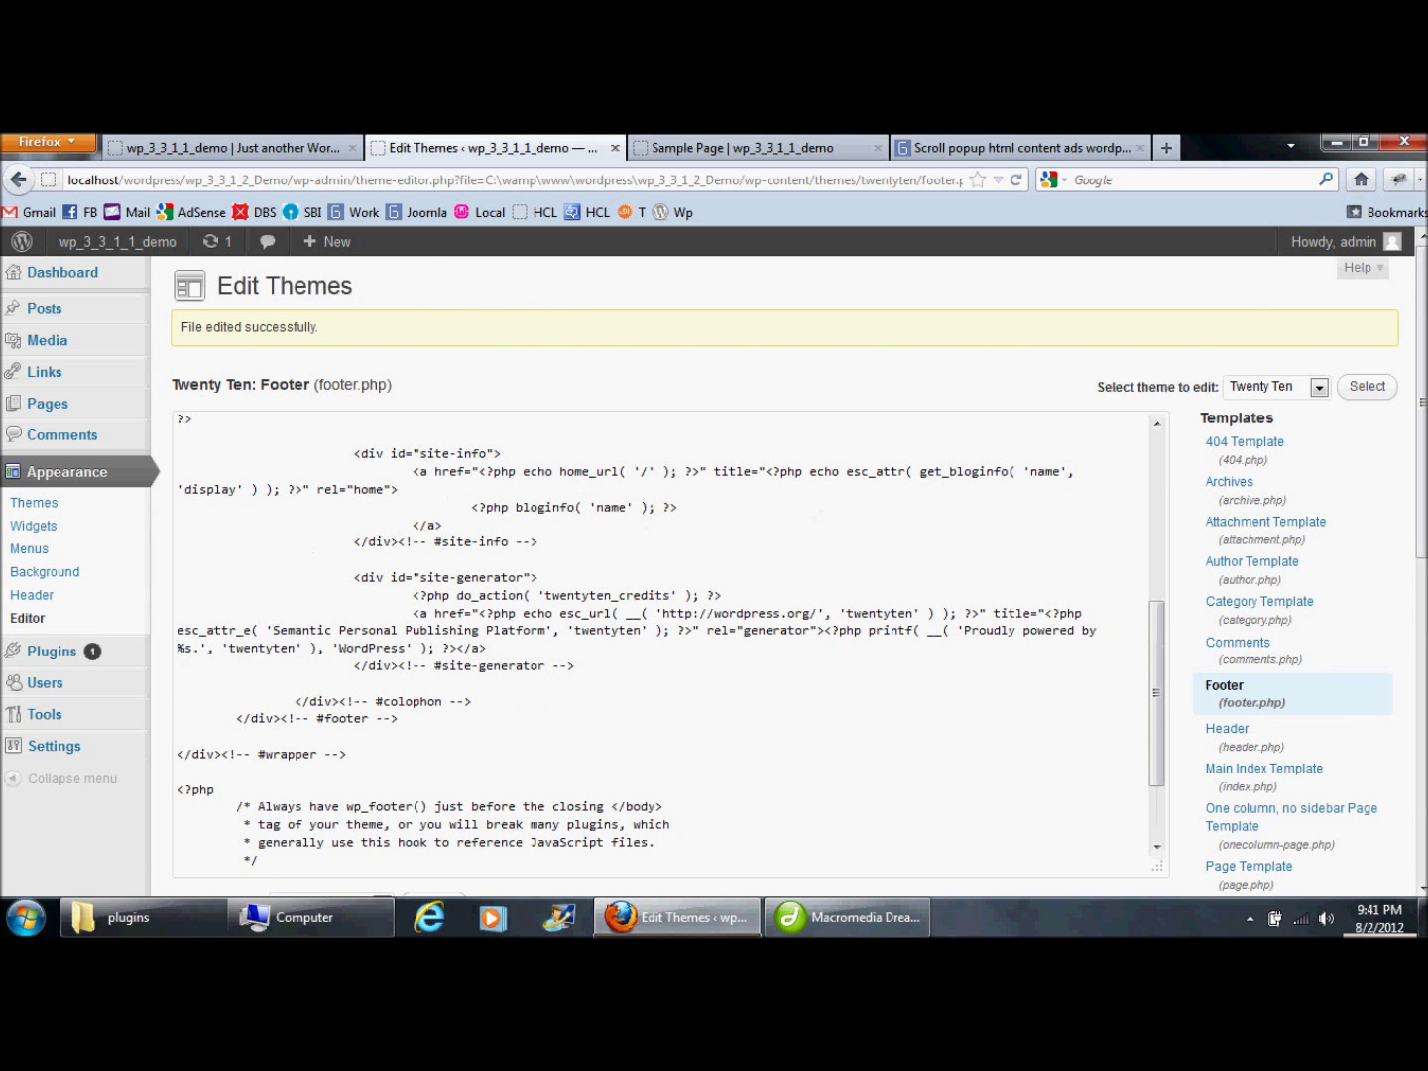
# Check the popup on the site's home page, Sample Page and Test Page post
pyautogui.hotkey('ctrl', 'Tab')
pyautogui.click(255, 569)
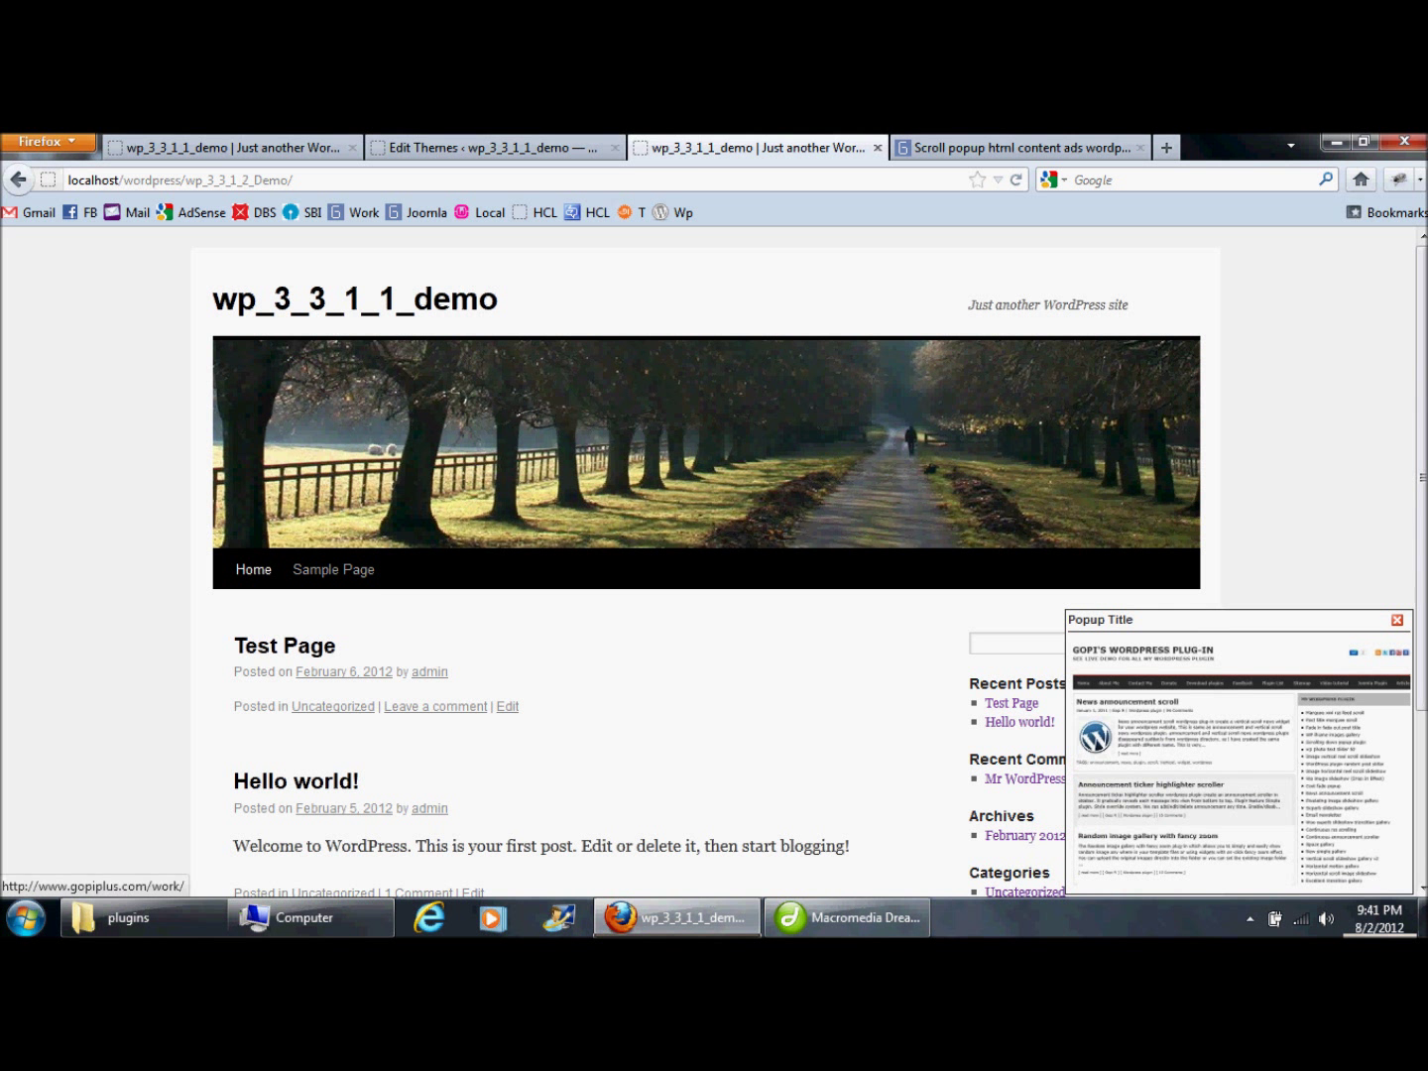
pyautogui.click(334, 569)
pyautogui.scroll(-3, 333, 569)
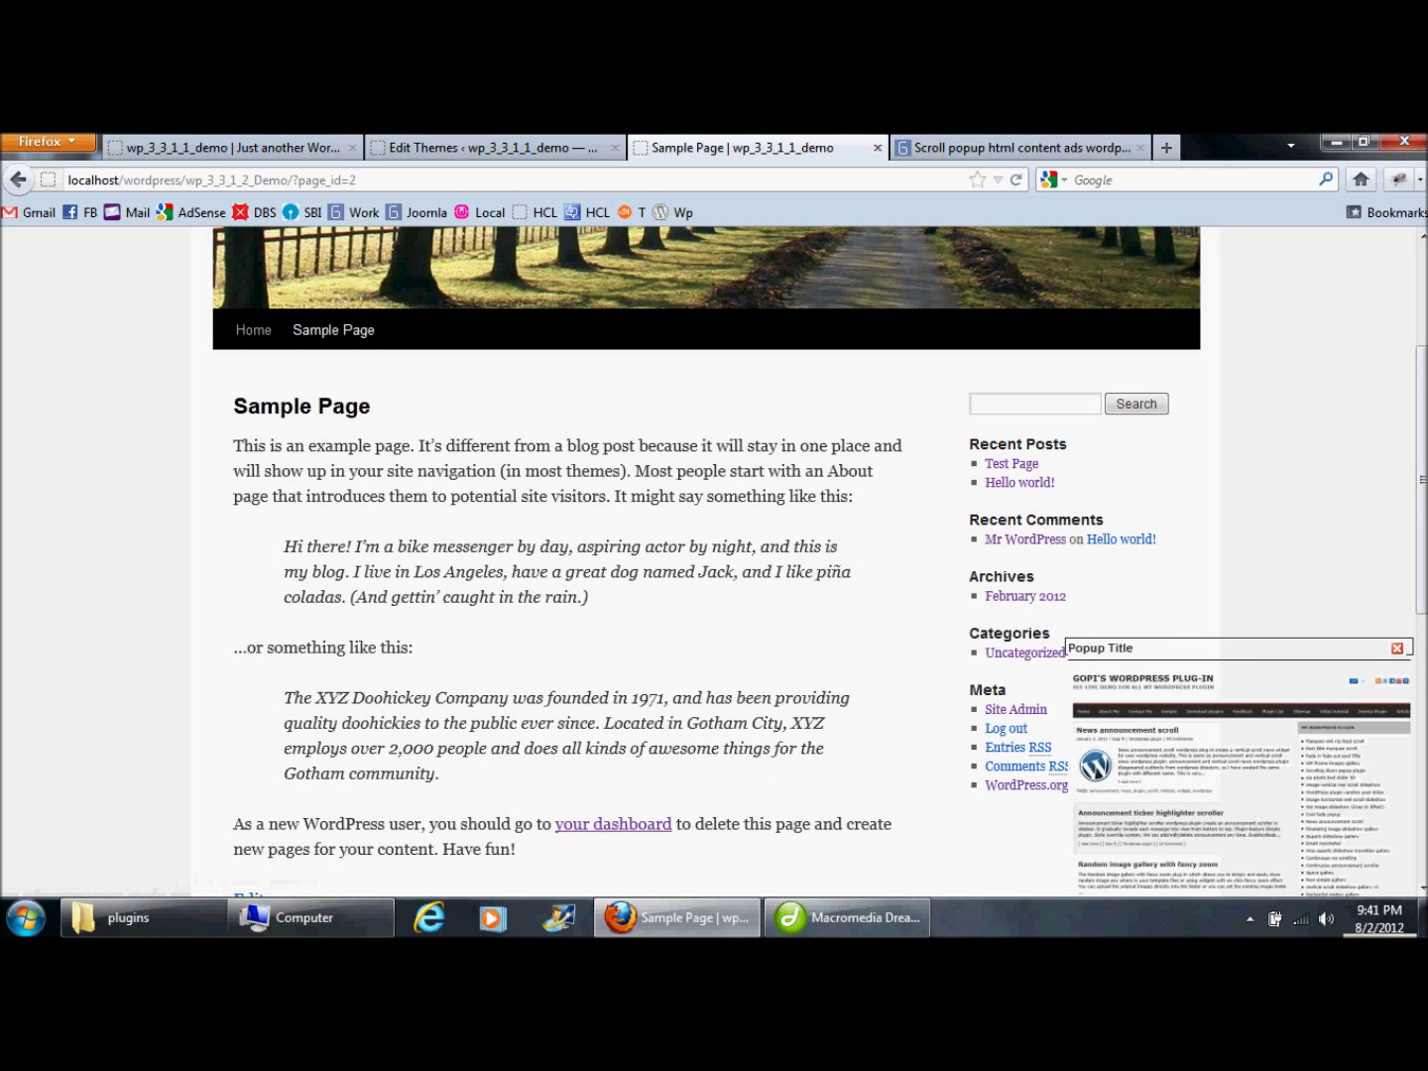
pyautogui.click(1012, 463)
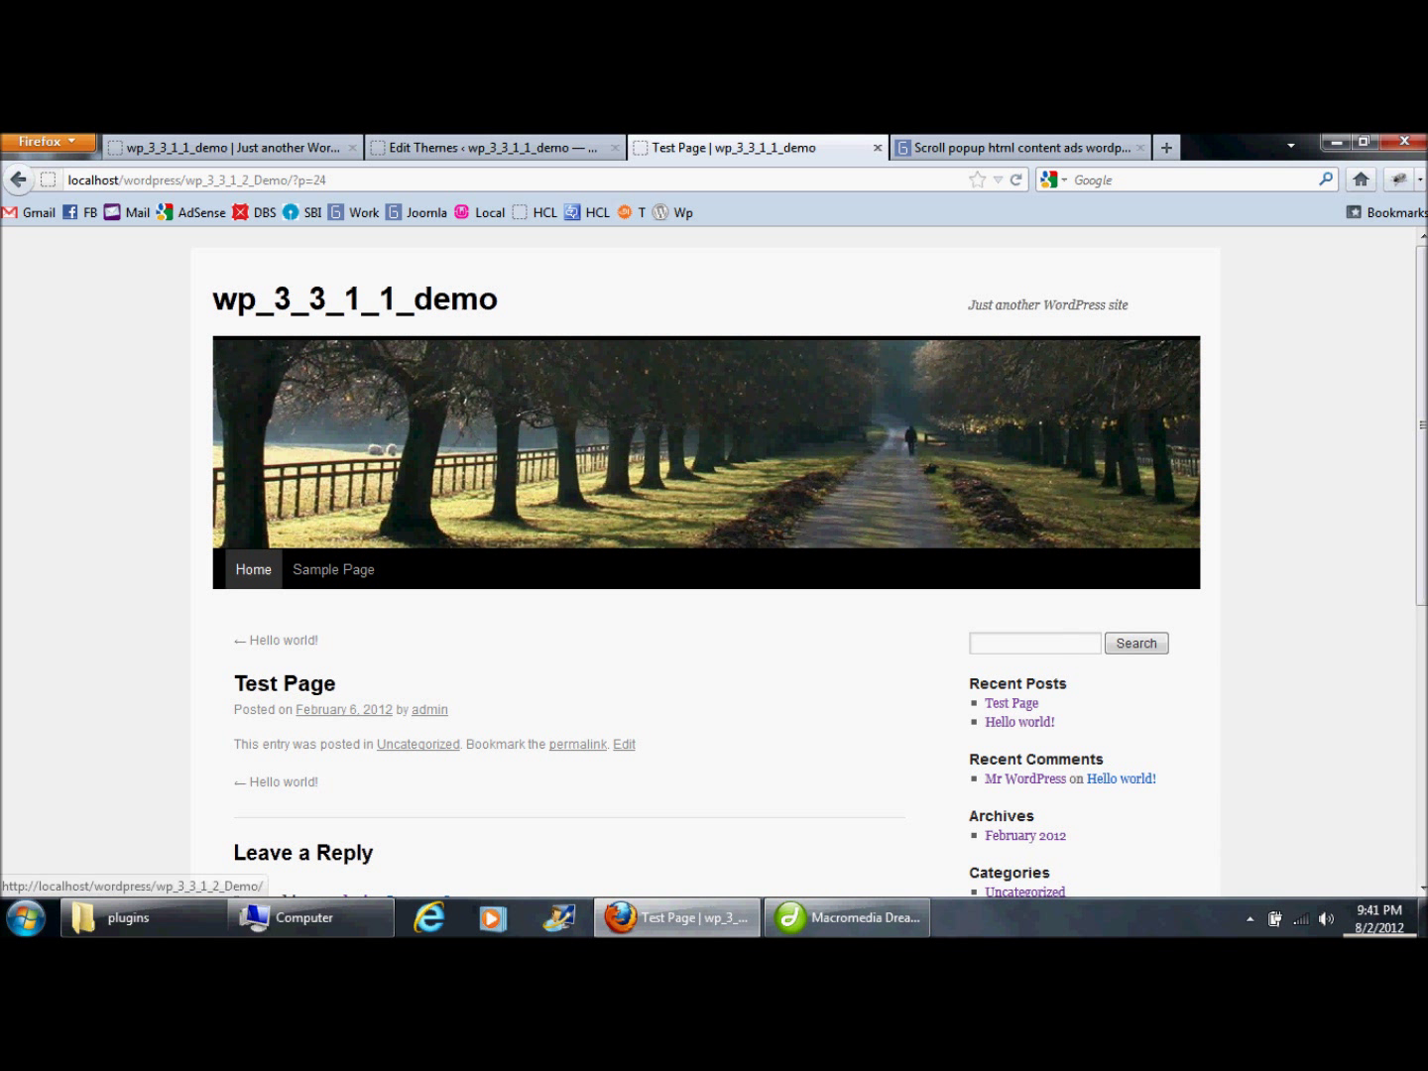
pyautogui.click(255, 569)
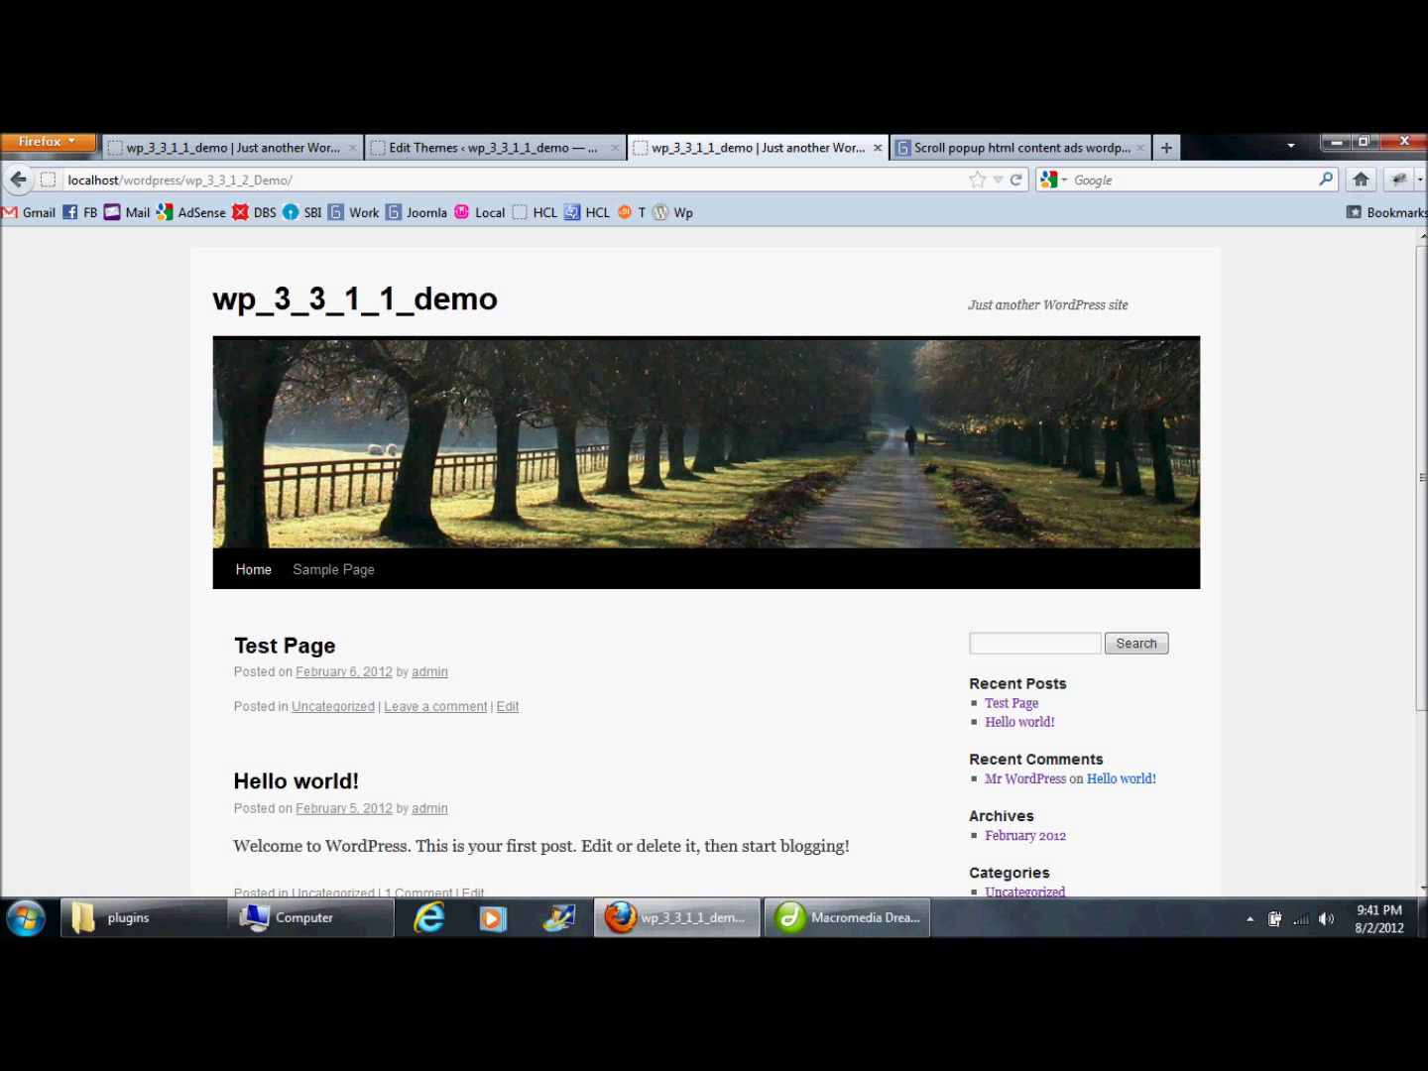
# Set the popup display on the homepage to NO in the Scrolling Popup plugin settings and save the setting
pyautogui.click(458, 148)
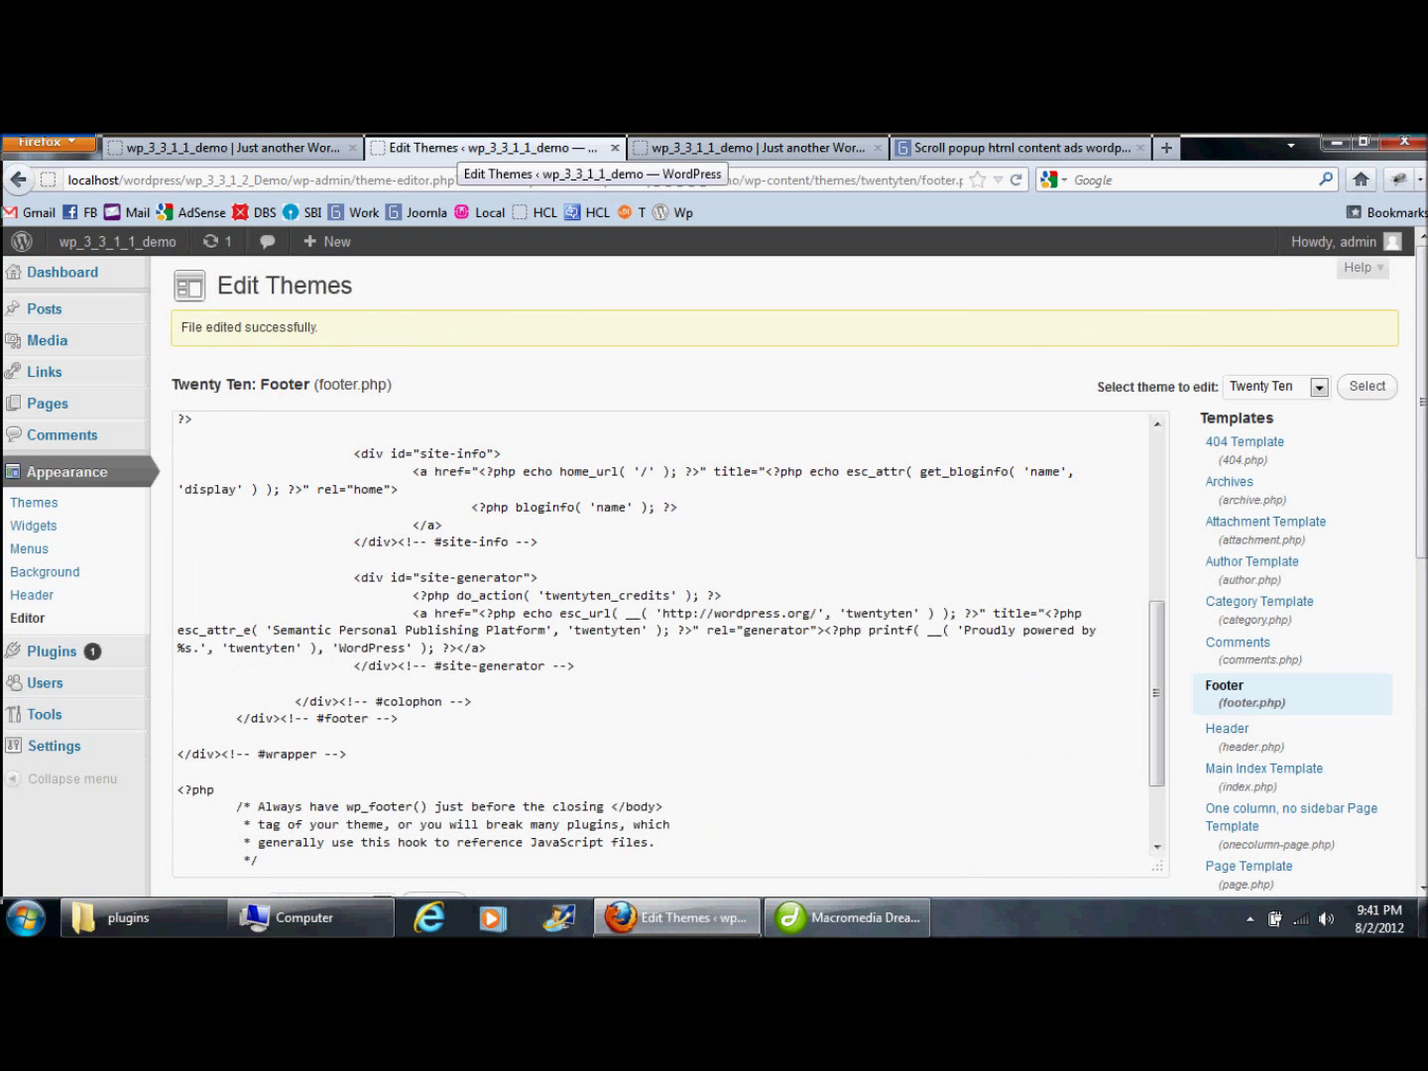
pyautogui.moveTo(53, 746)
pyautogui.click(215, 857)
pyautogui.moveTo(315, 855); pyautogui.dragTo(211, 452)
pyautogui.click(209, 453)
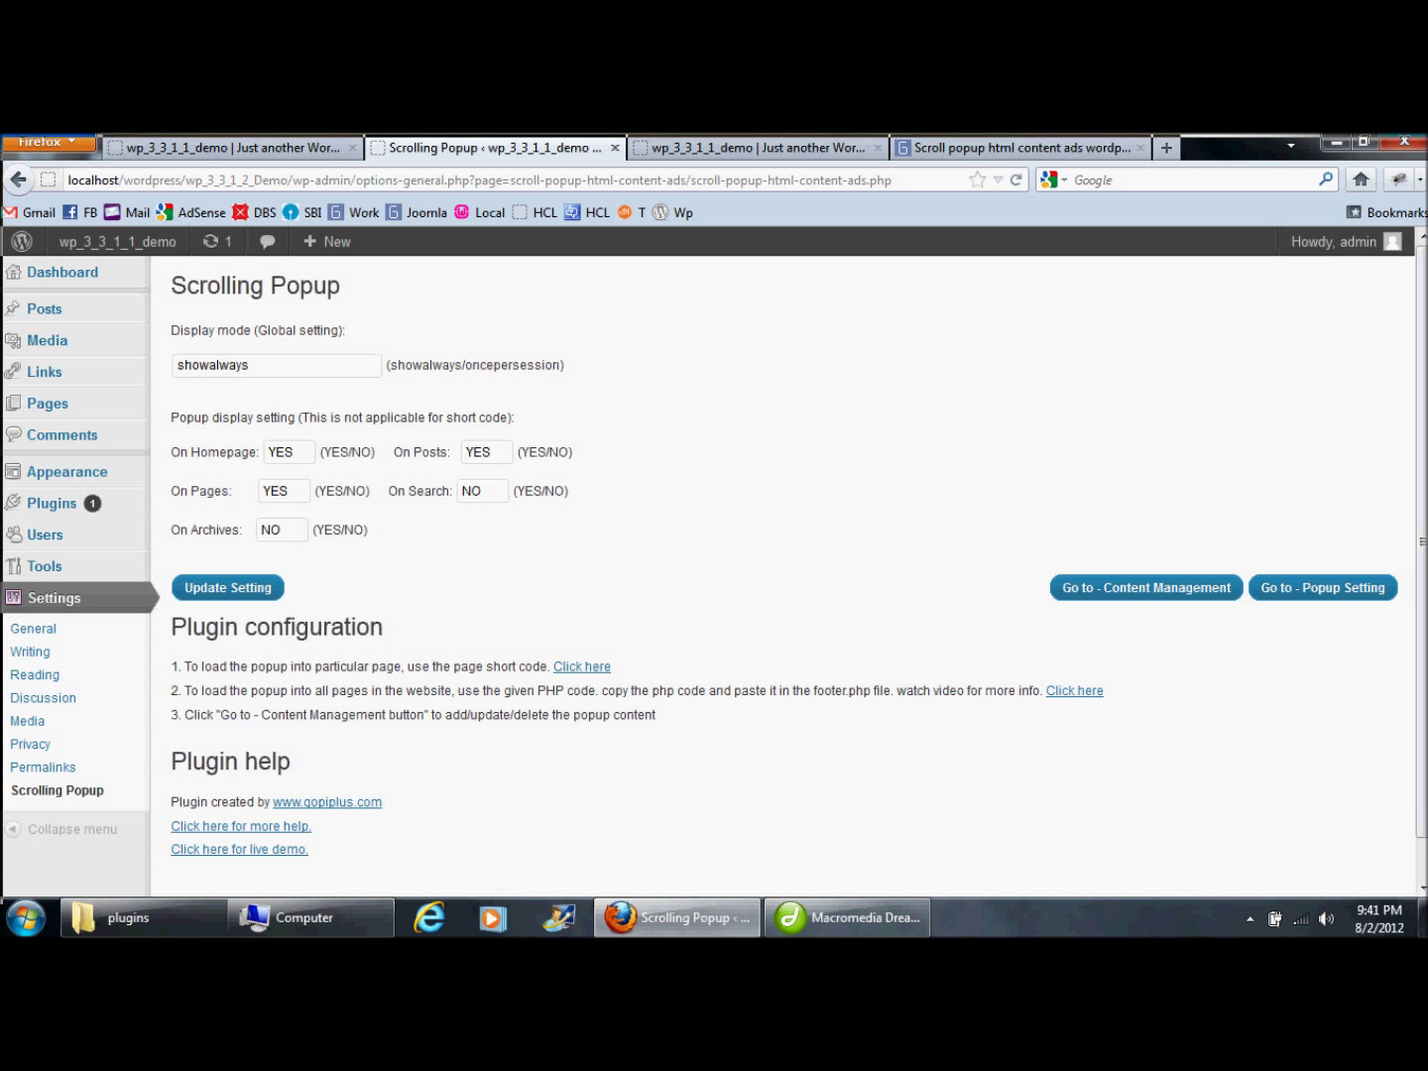
pyautogui.doubleClick(281, 452)
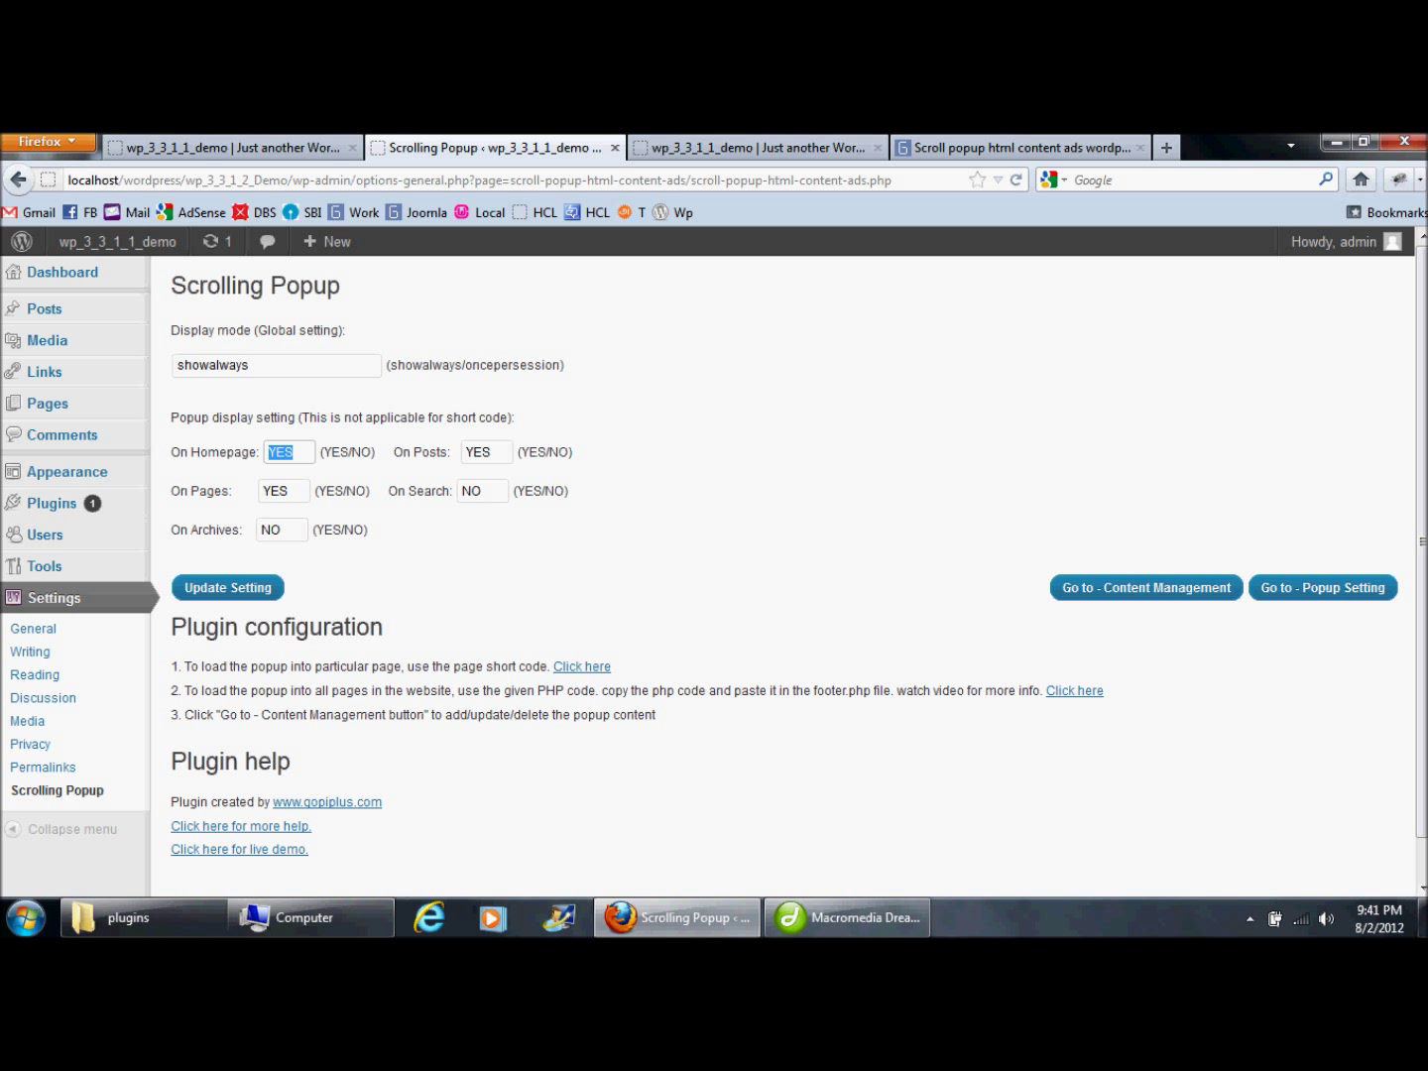
pyautogui.write('NO')
pyautogui.press('Return')
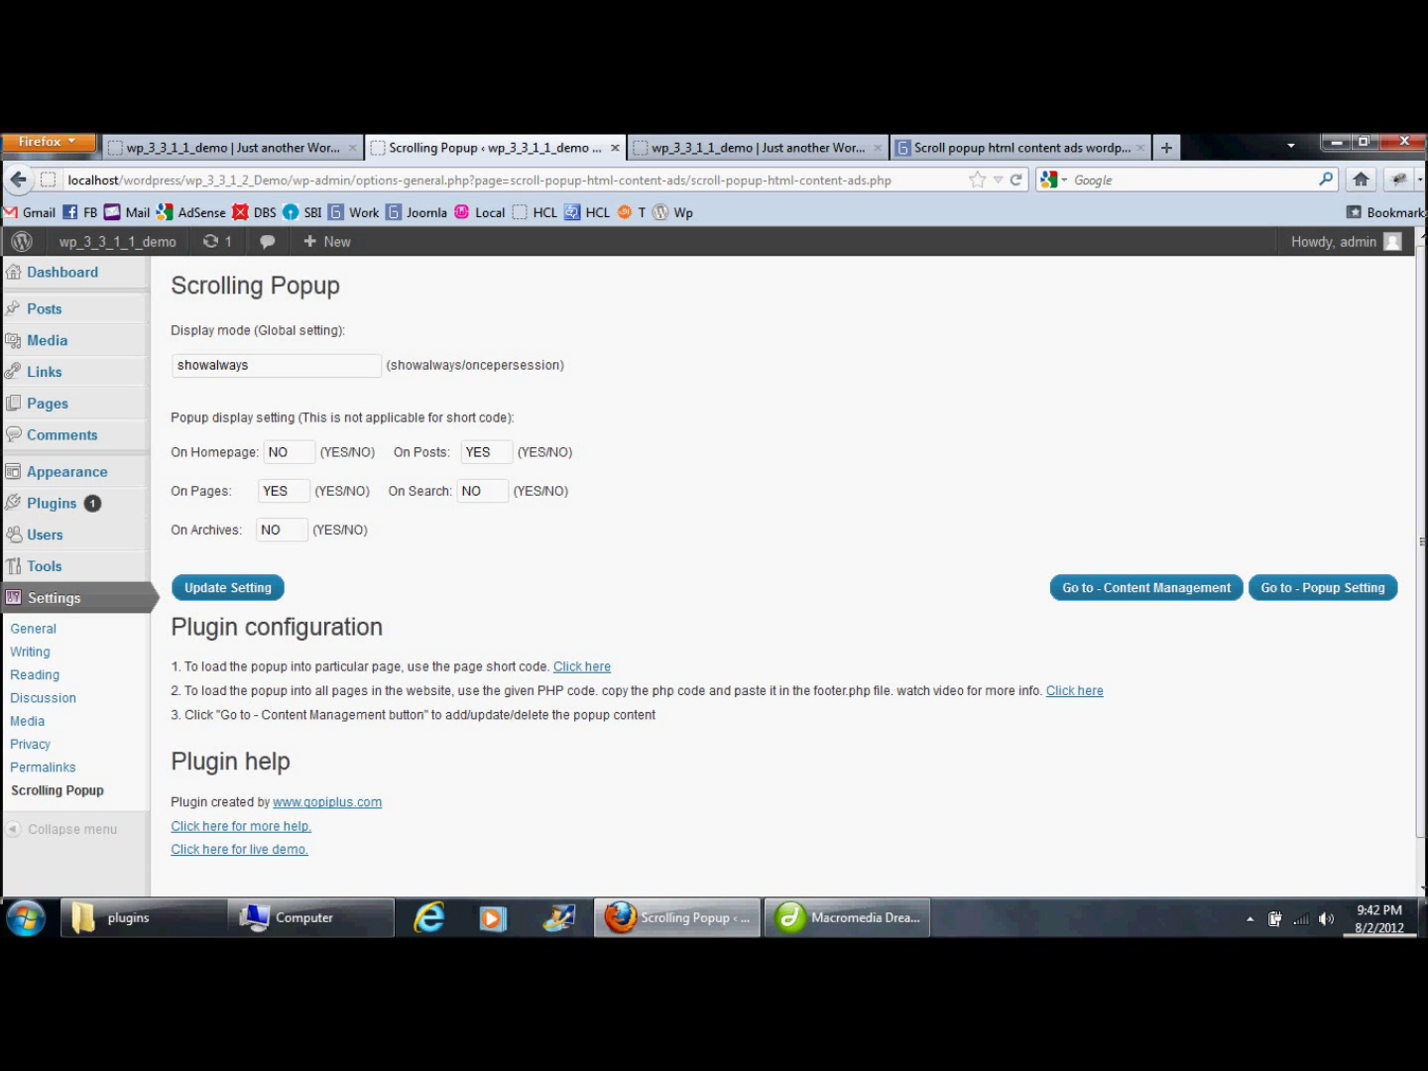
pyautogui.moveTo(289, 452); pyautogui.dragTo(265, 451)
# Check the site's home page and Sample Page for the popup, and close the popup on Sample Page
pyautogui.click(754, 148)
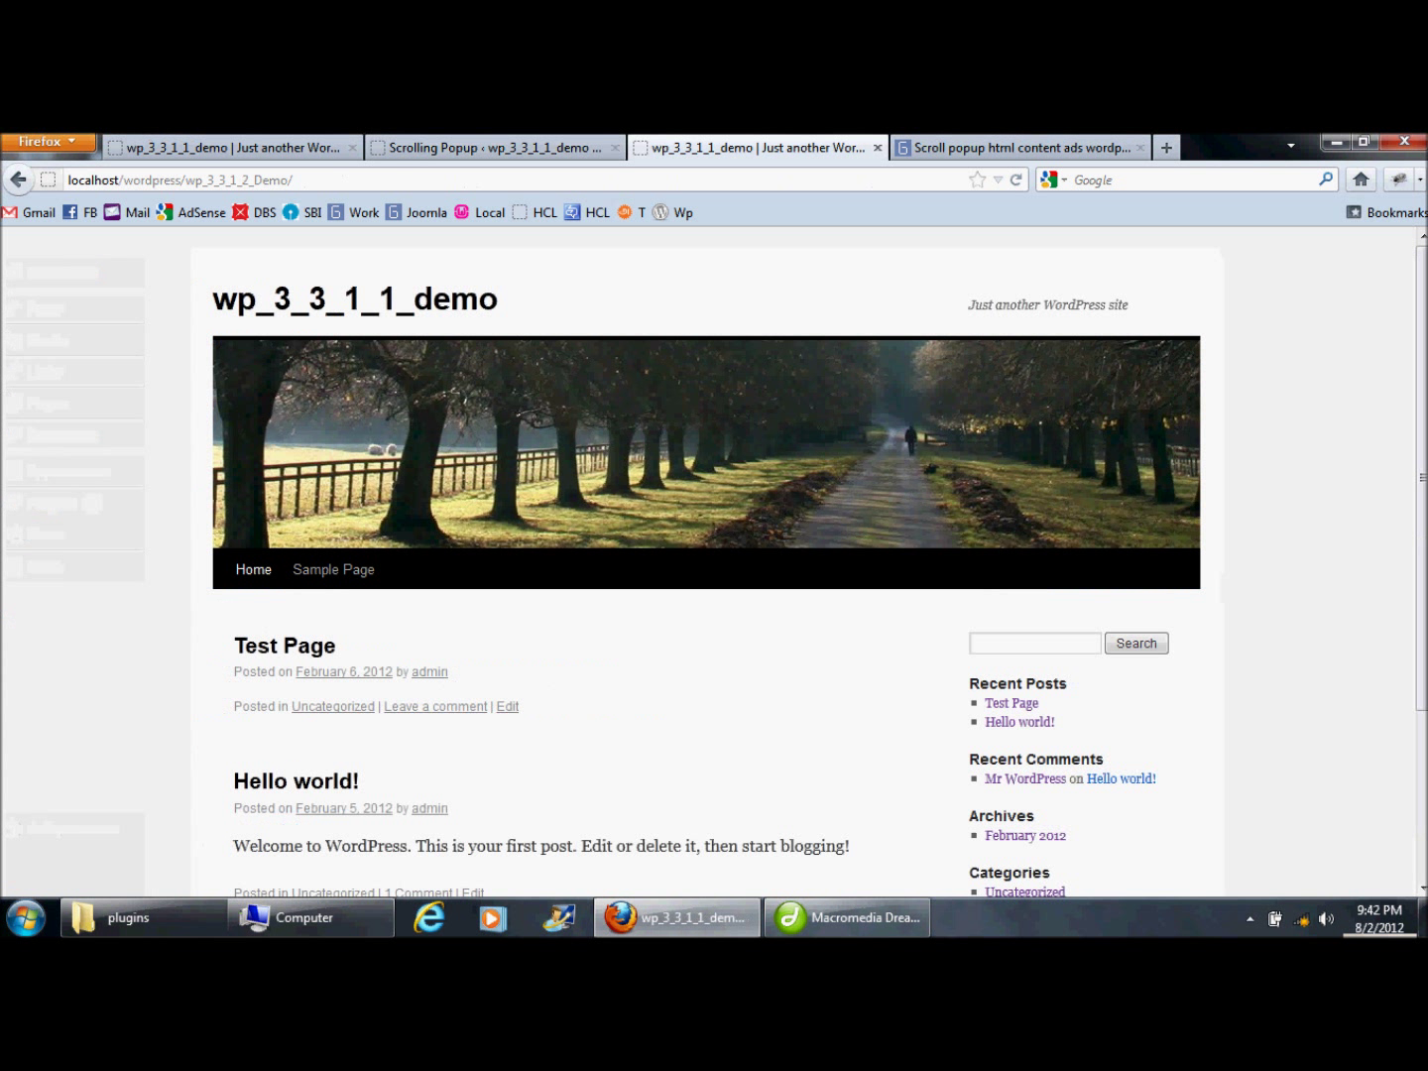
pyautogui.click(253, 569)
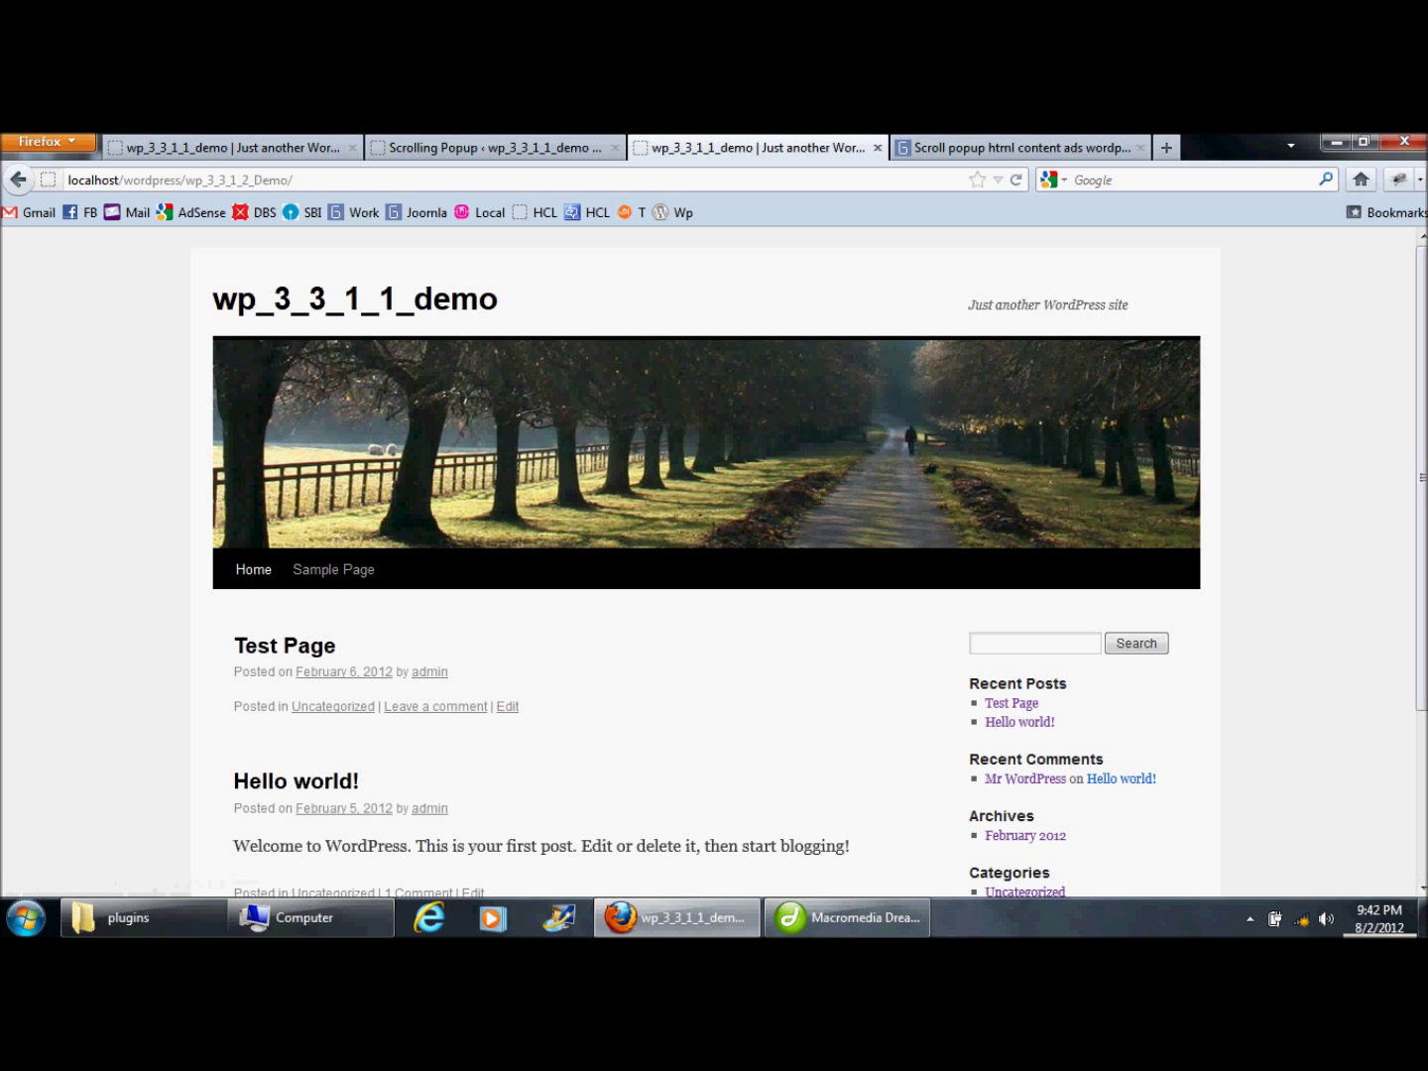
pyautogui.click(333, 570)
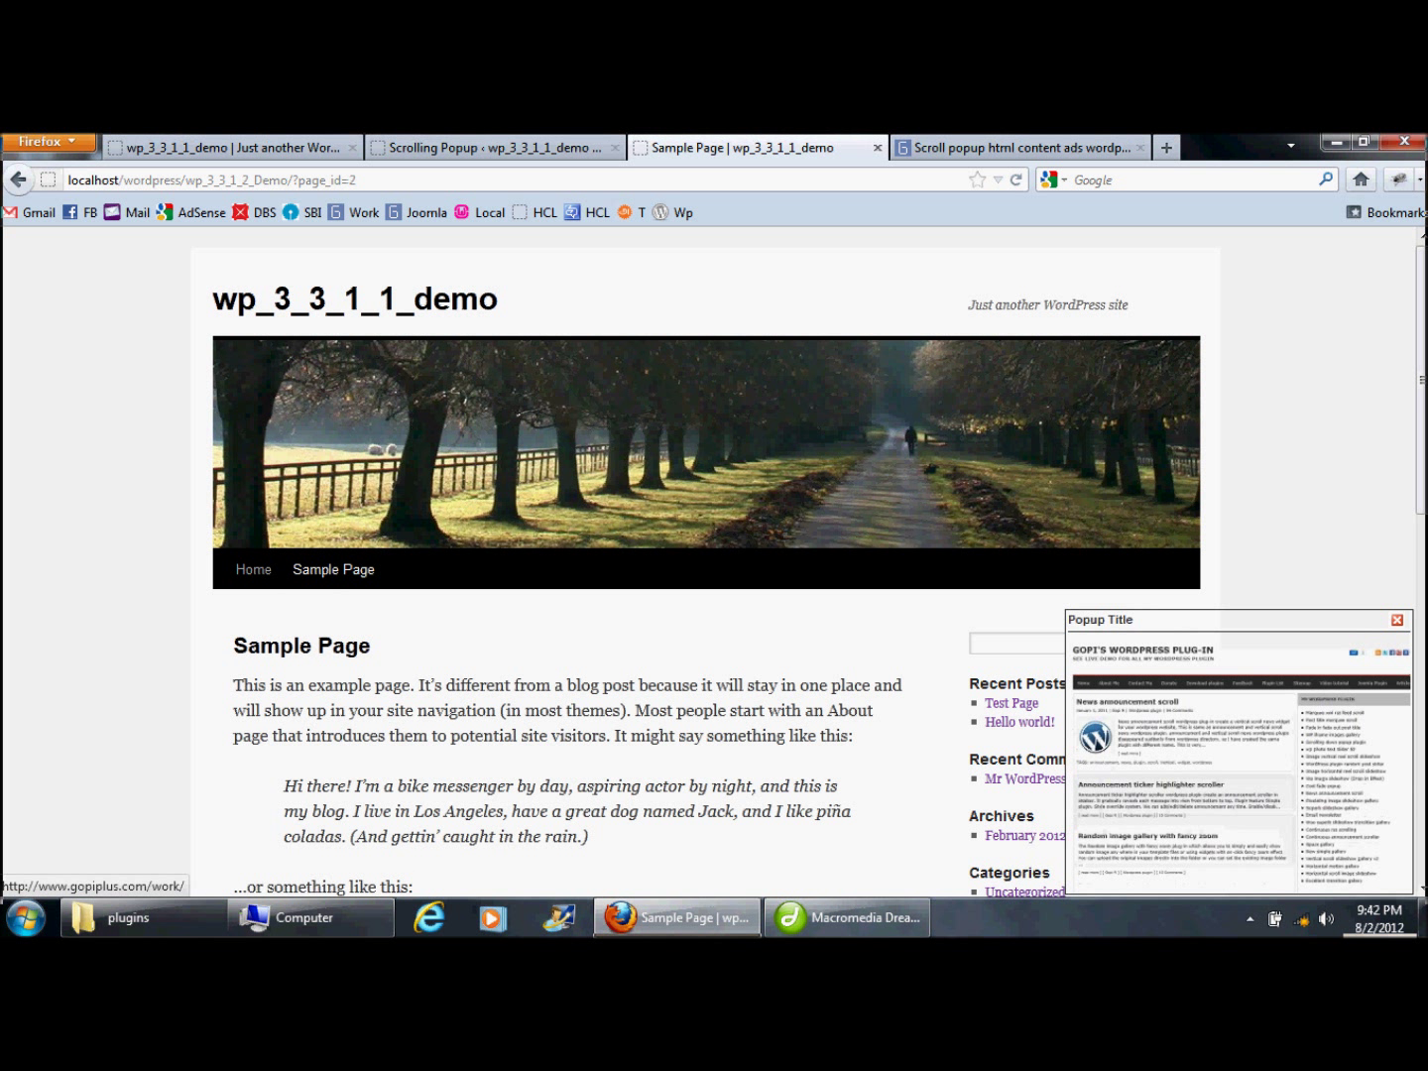
pyautogui.click(1397, 620)
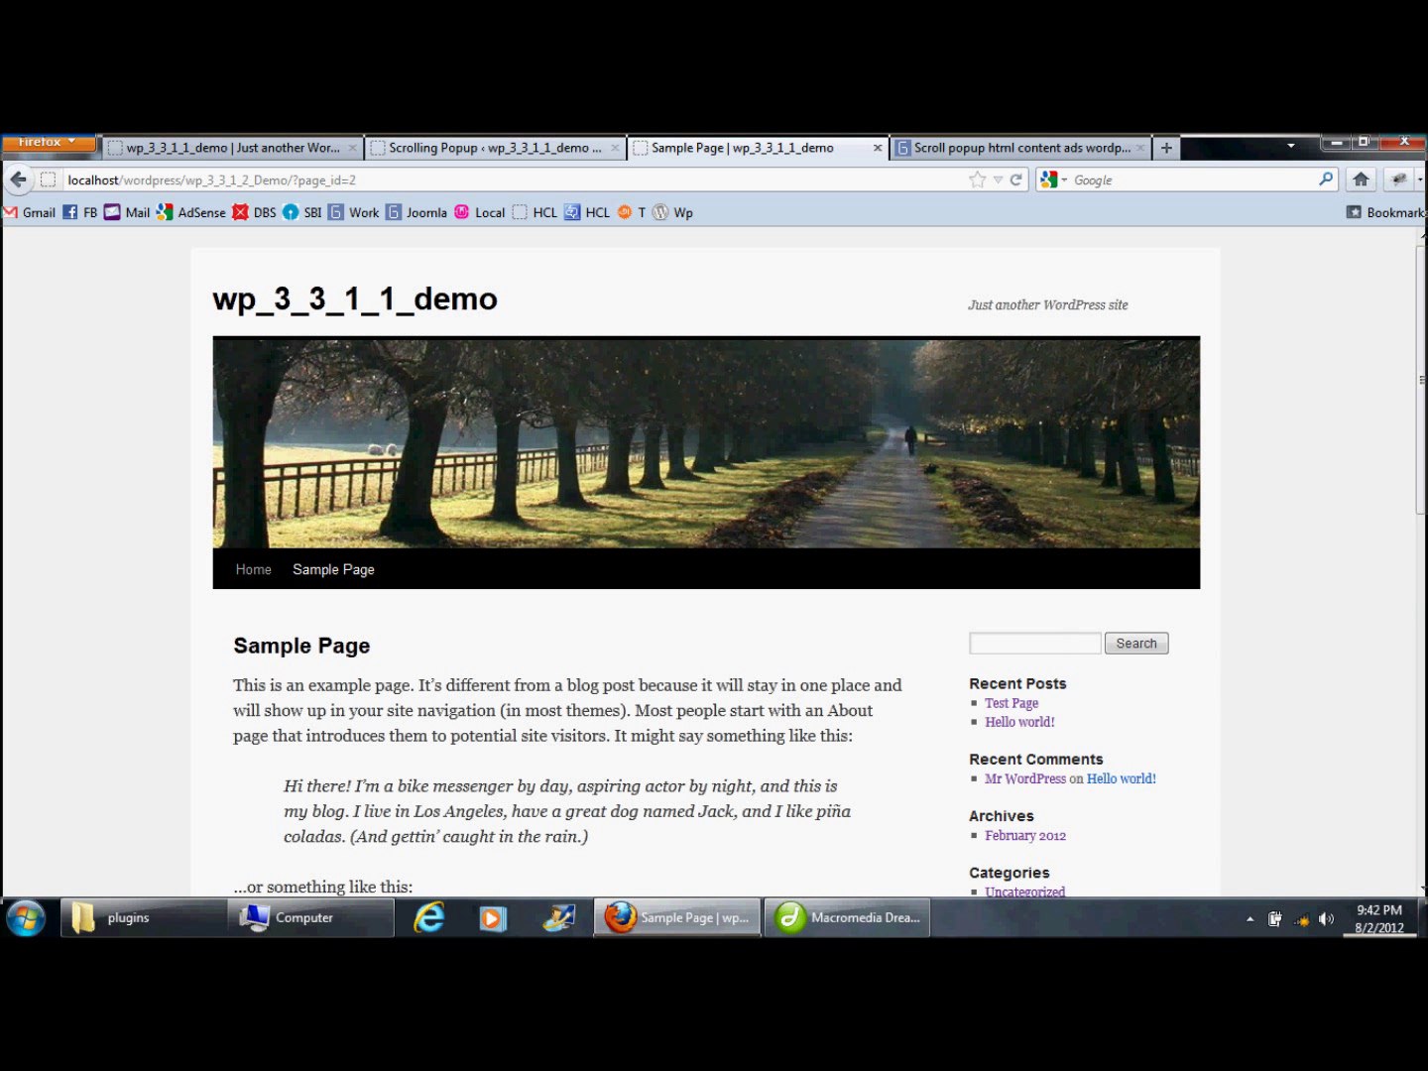
# Review the Scrolling Popup display options for homepage, search, pages and archives
pyautogui.click(495, 146)
pyautogui.moveTo(200, 452); pyautogui.dragTo(234, 452)
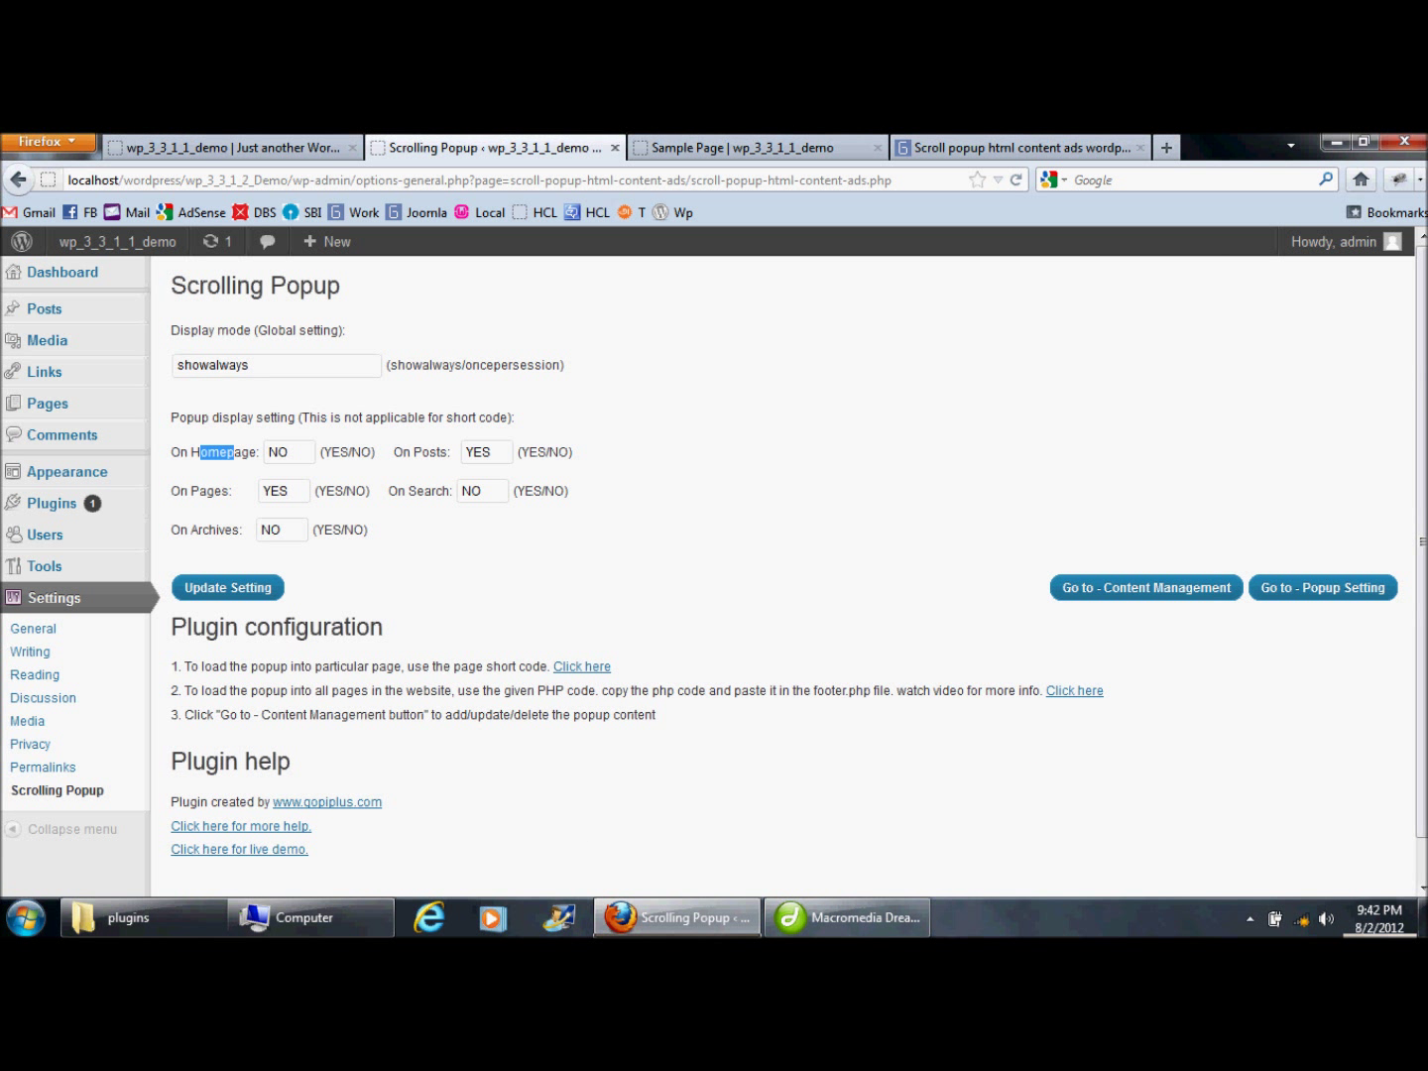
pyautogui.moveTo(433, 491); pyautogui.dragTo(396, 491)
pyautogui.moveTo(232, 491); pyautogui.dragTo(170, 491)
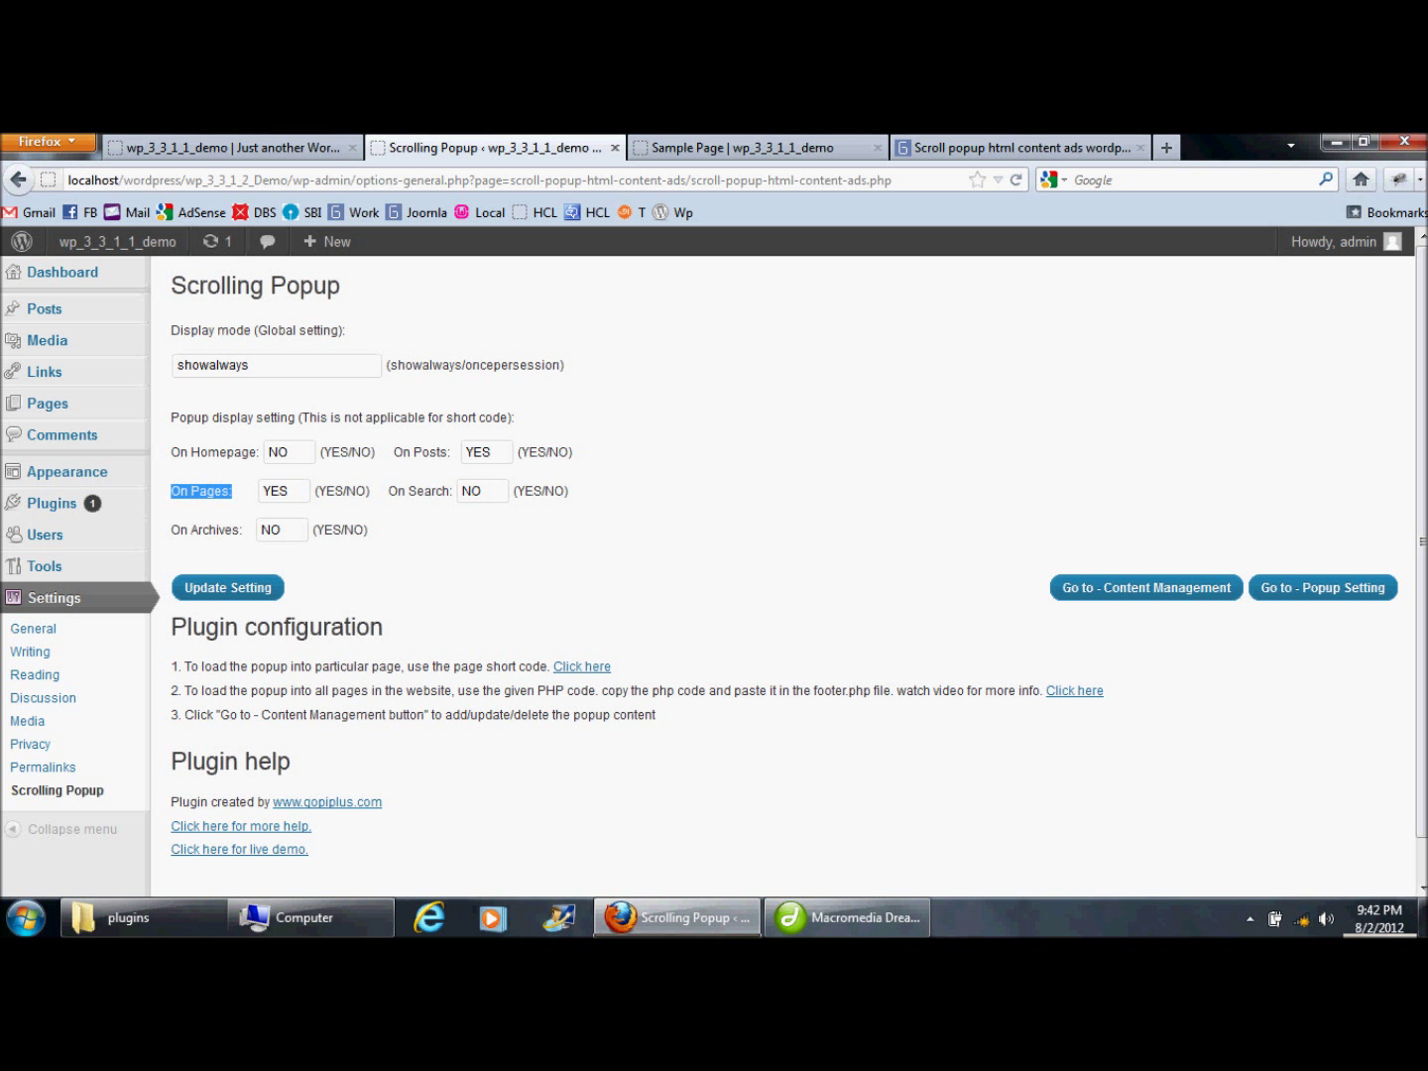
pyautogui.moveTo(244, 530); pyautogui.dragTo(187, 529)
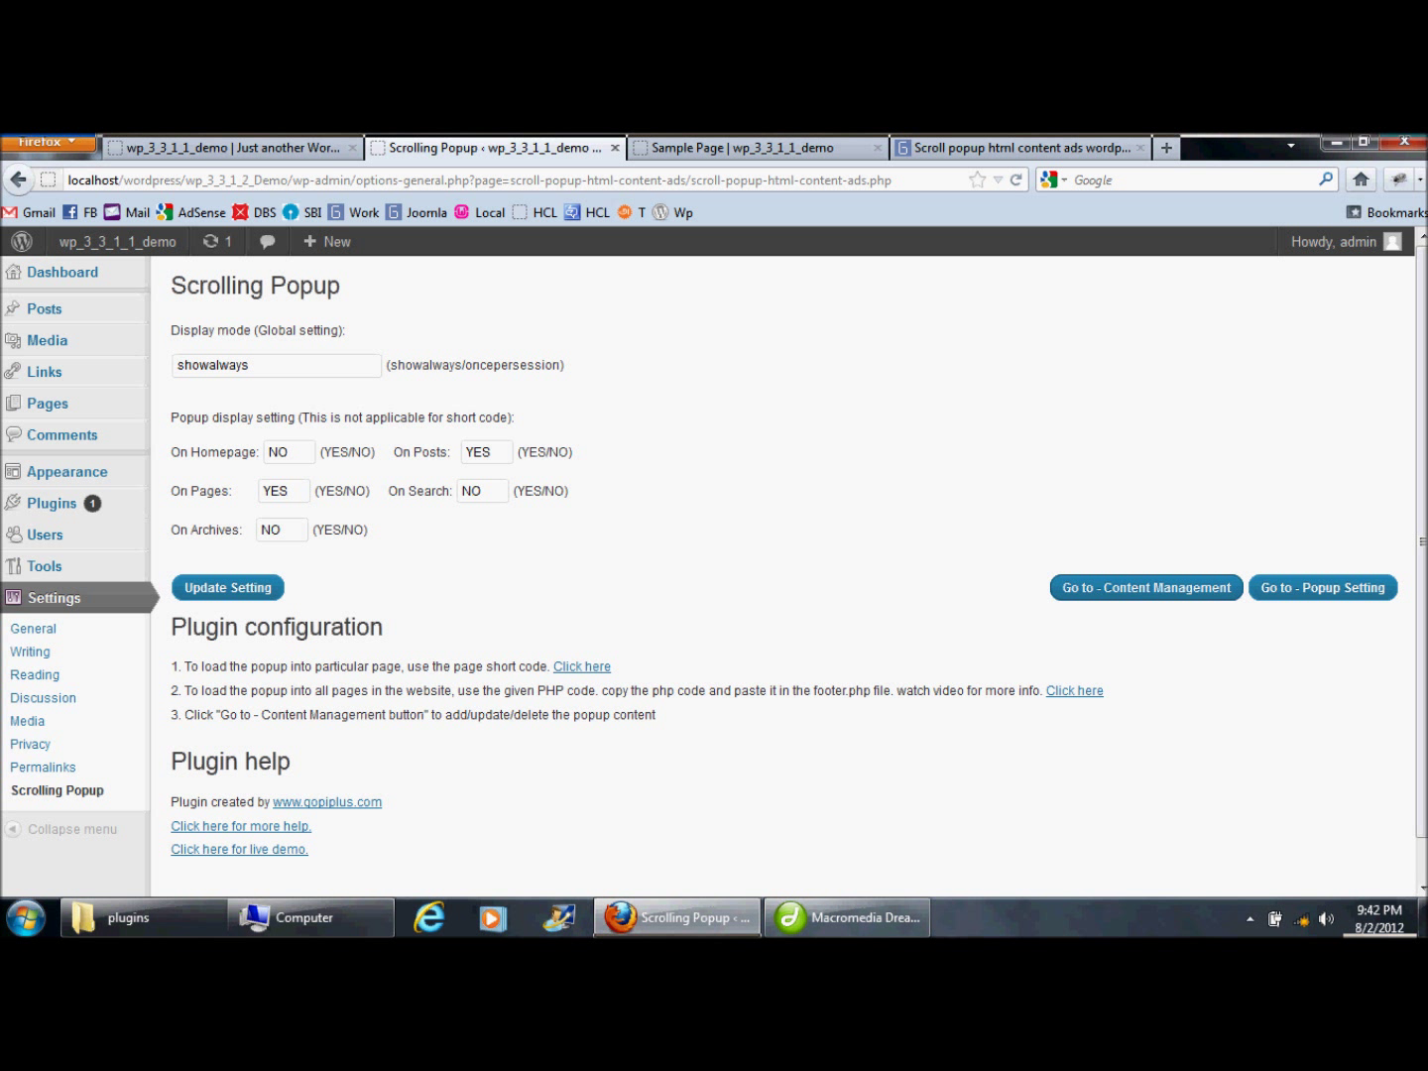
# Open the plugin's content management page and compare the first popup's ID with the number in its short code
pyautogui.click(1146, 587)
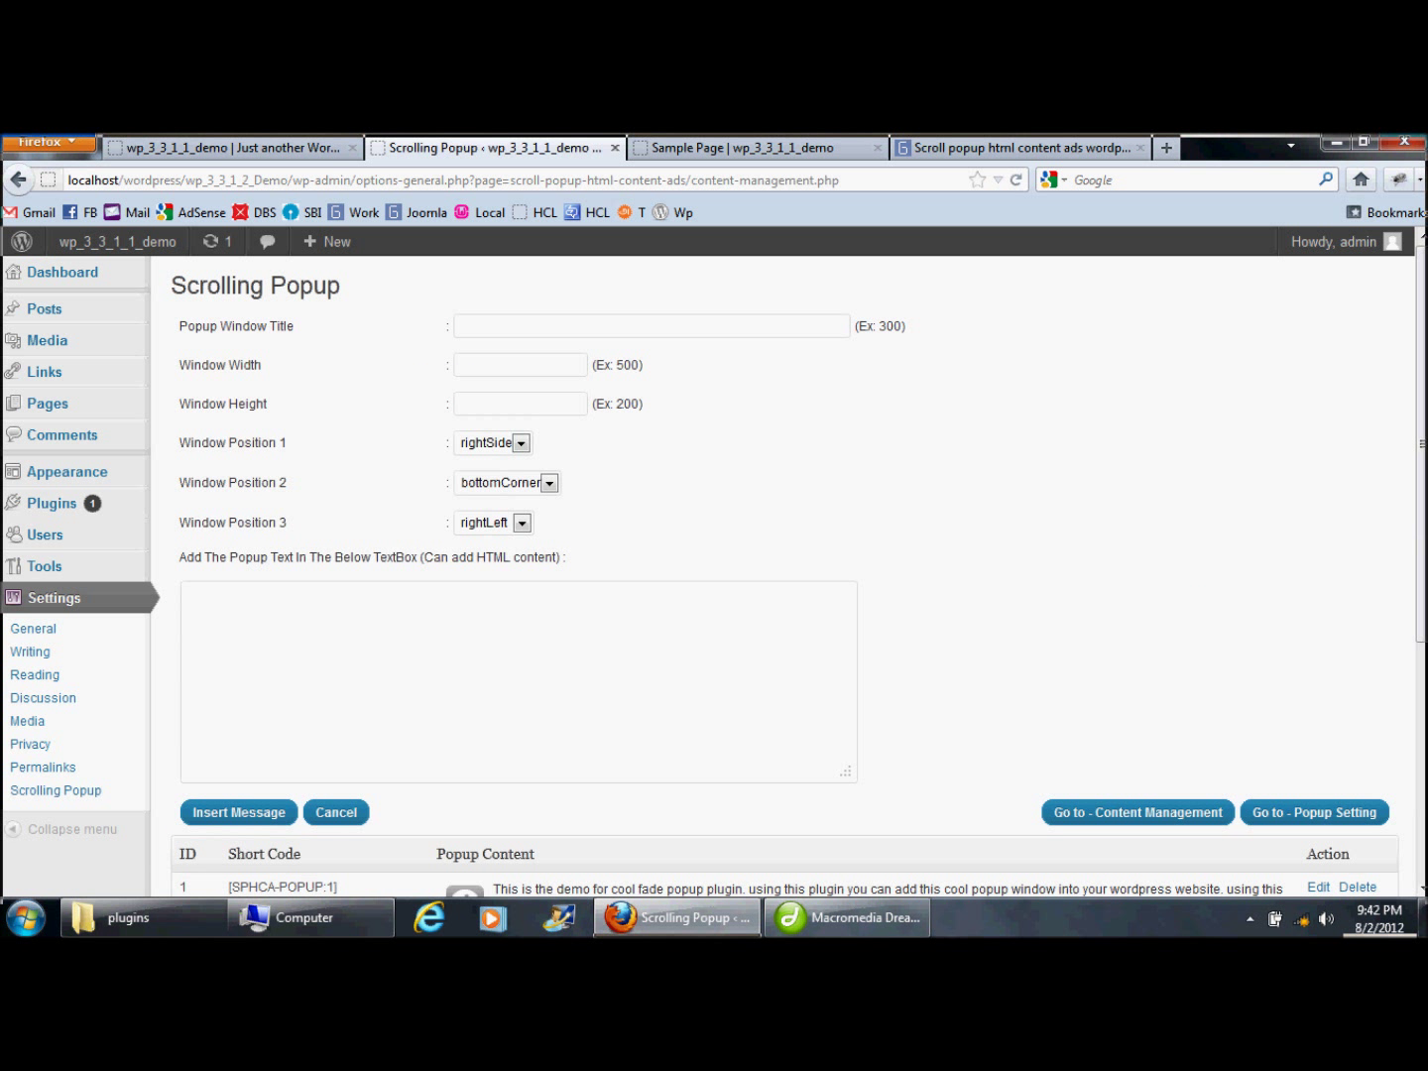
pyautogui.scroll(-5, 715, 575)
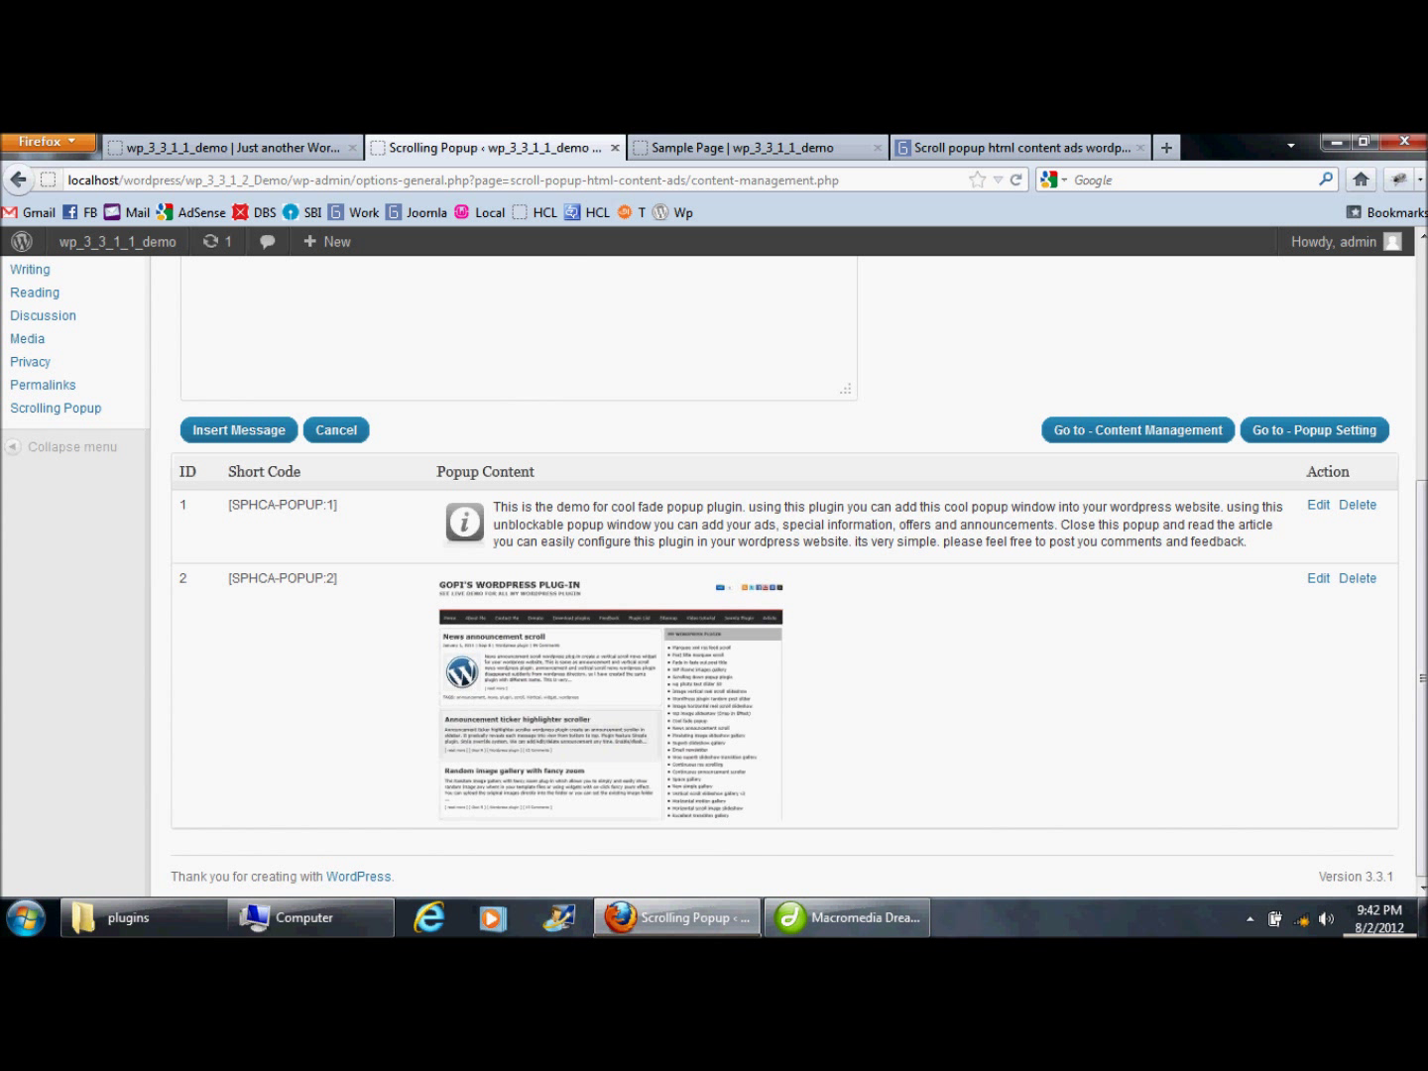
pyautogui.doubleClick(333, 504)
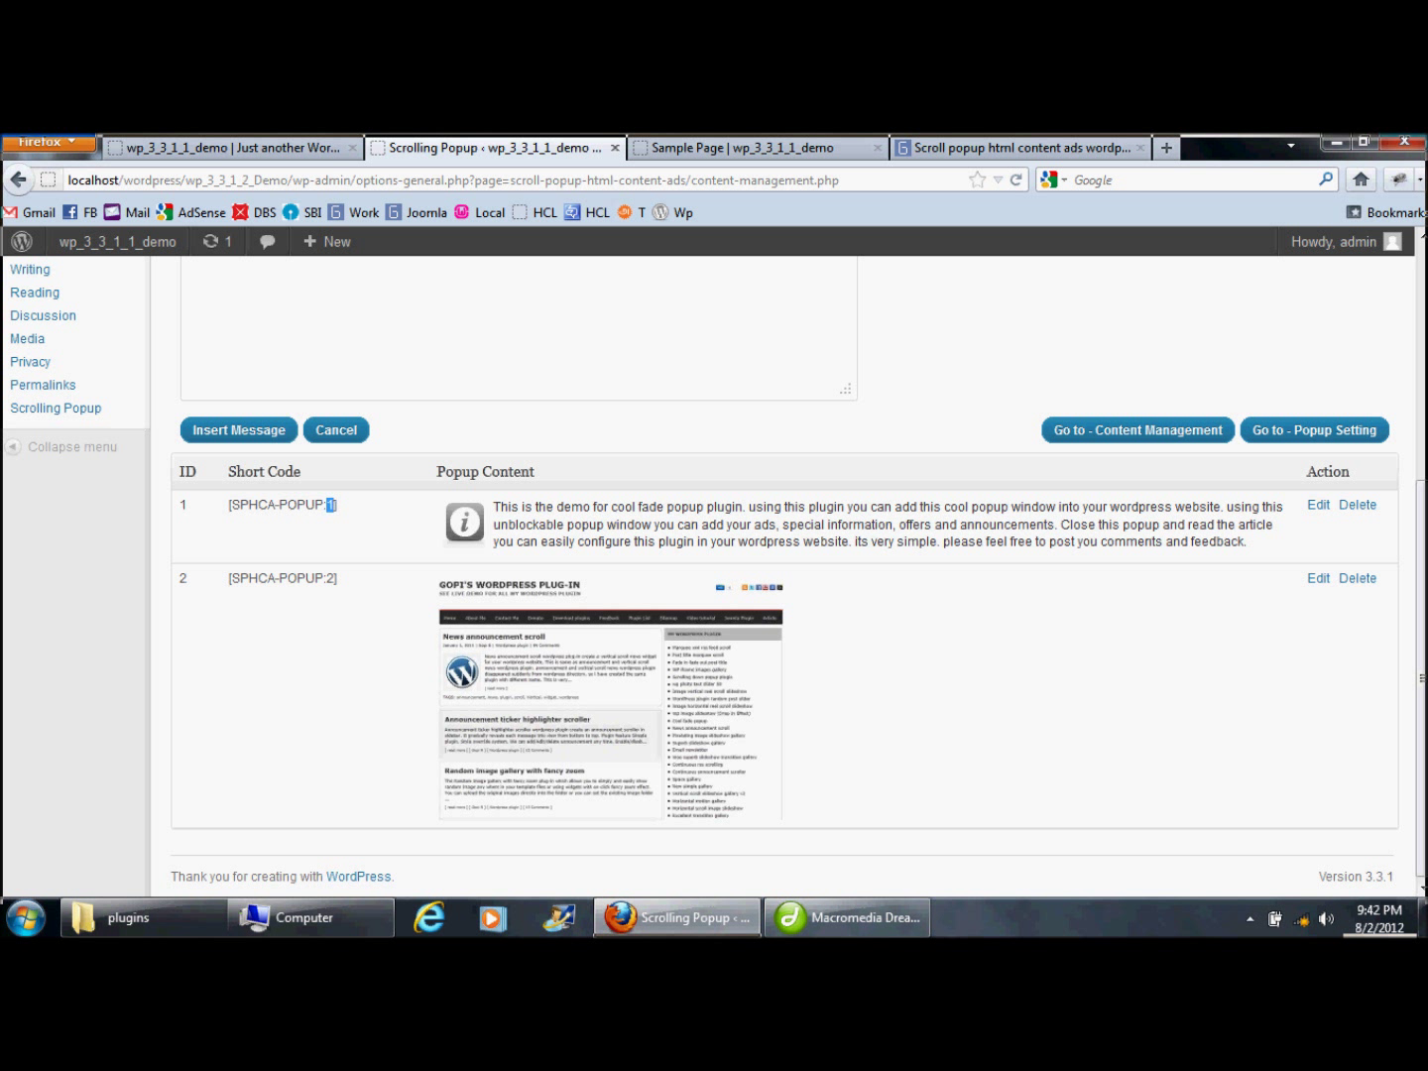
pyautogui.doubleClick(184, 505)
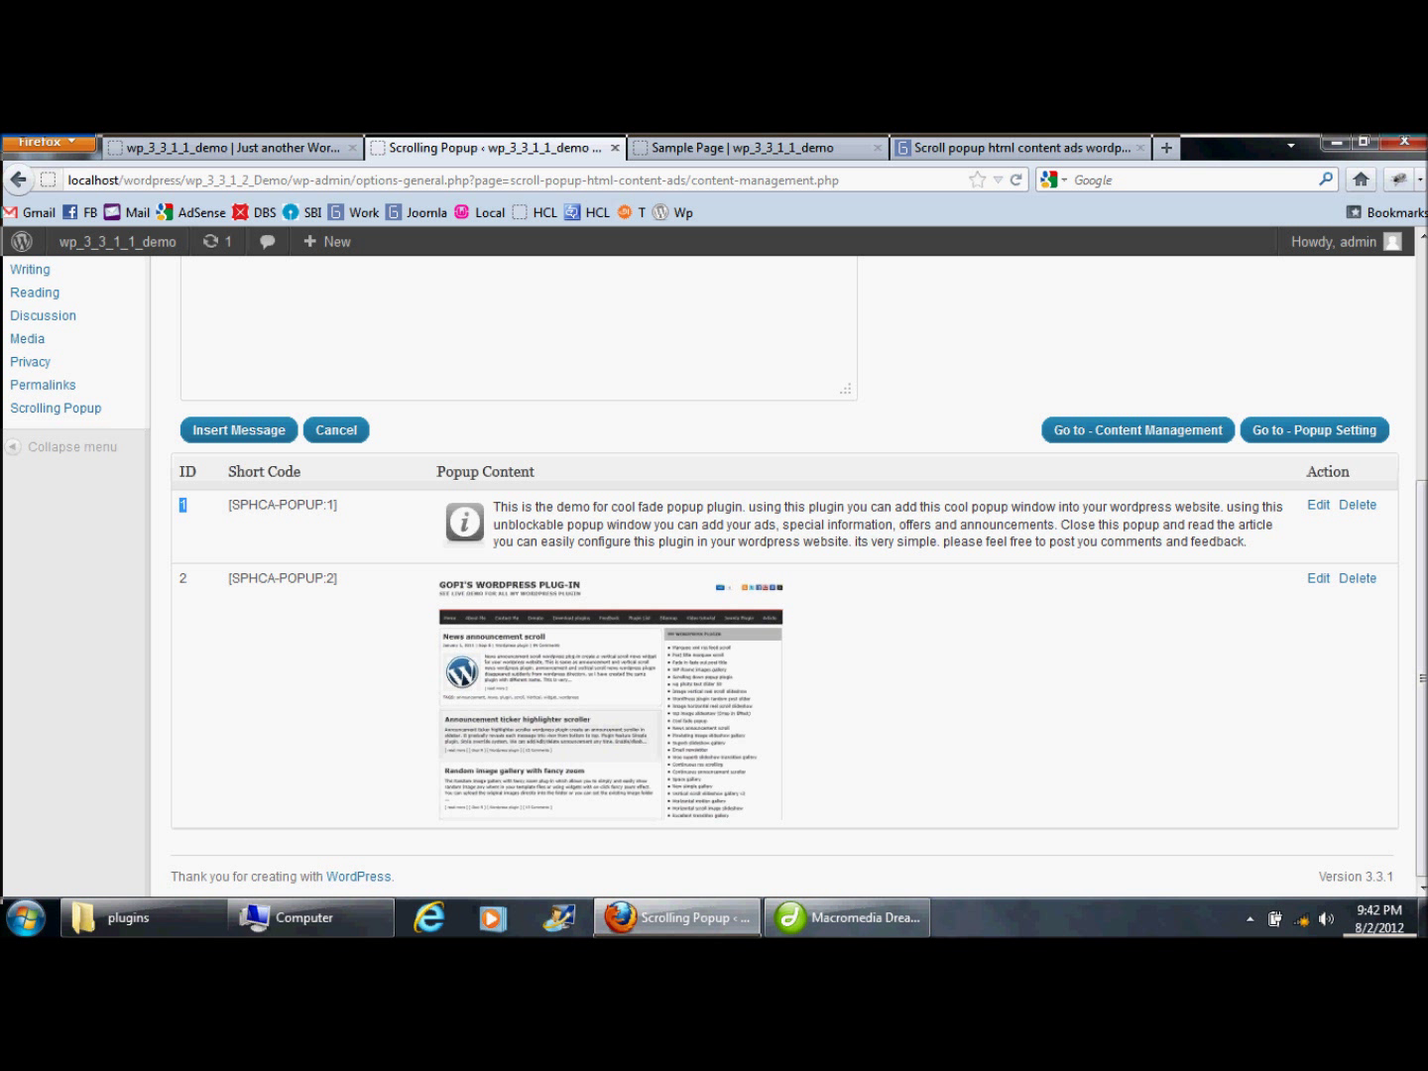
pyautogui.doubleClick(334, 505)
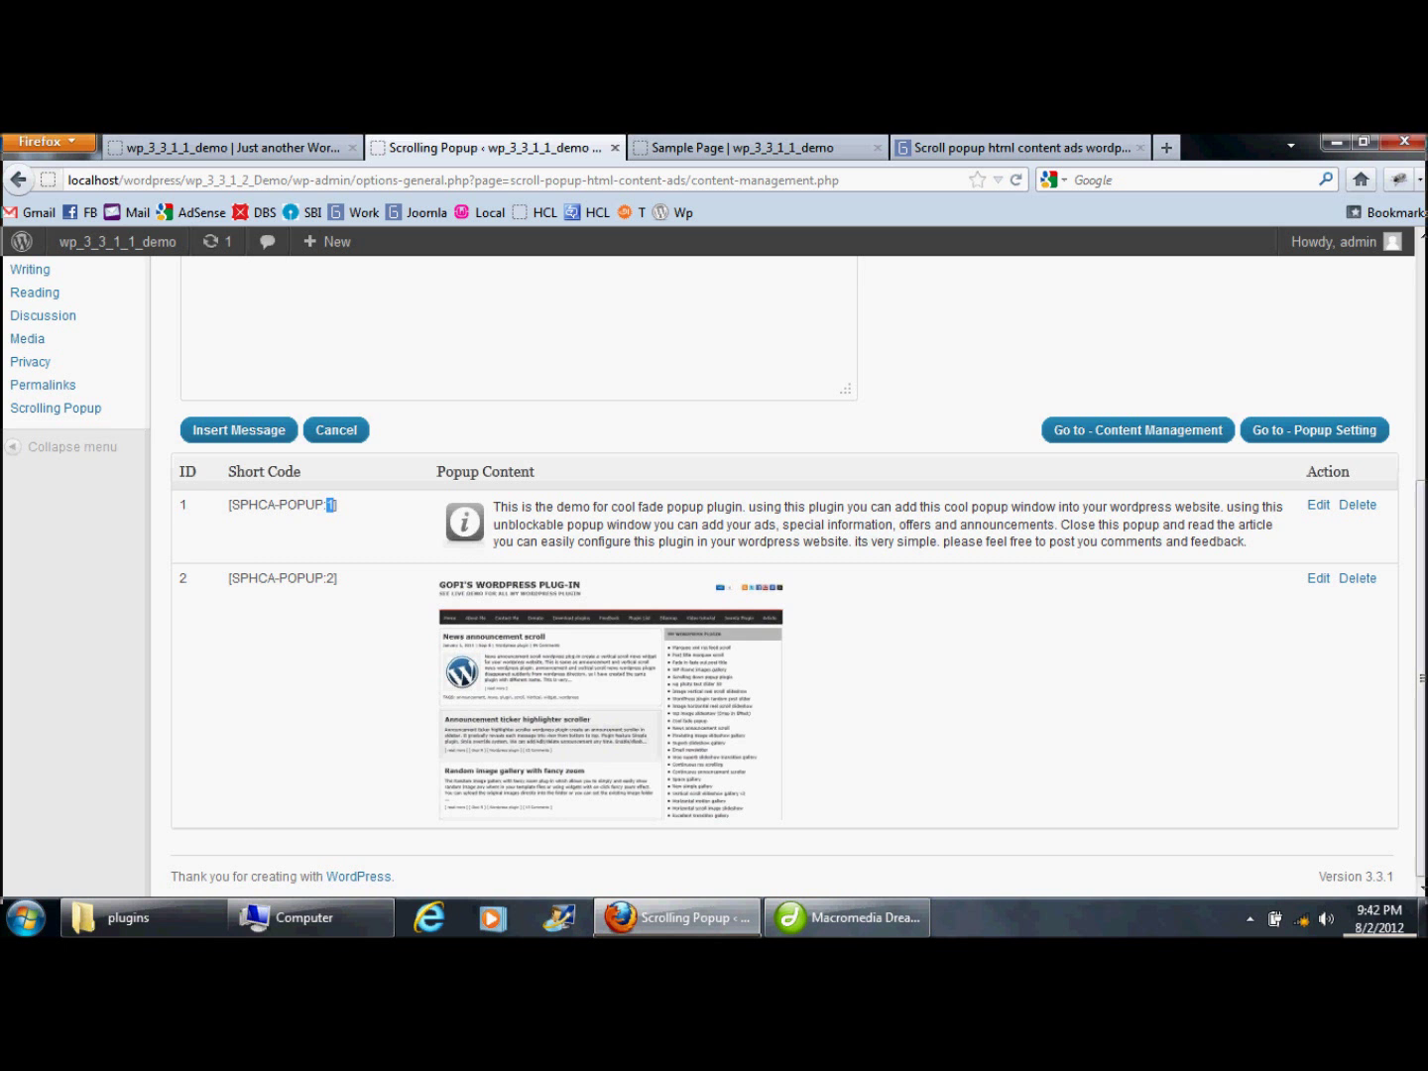
# Examine the content ID in the short codes [SPHCA-POPUP:0] and [SPHCA-POPUP:3] on the plugin's documentation page
pyautogui.click(1020, 147)
pyautogui.scroll(-3, 569, 263)
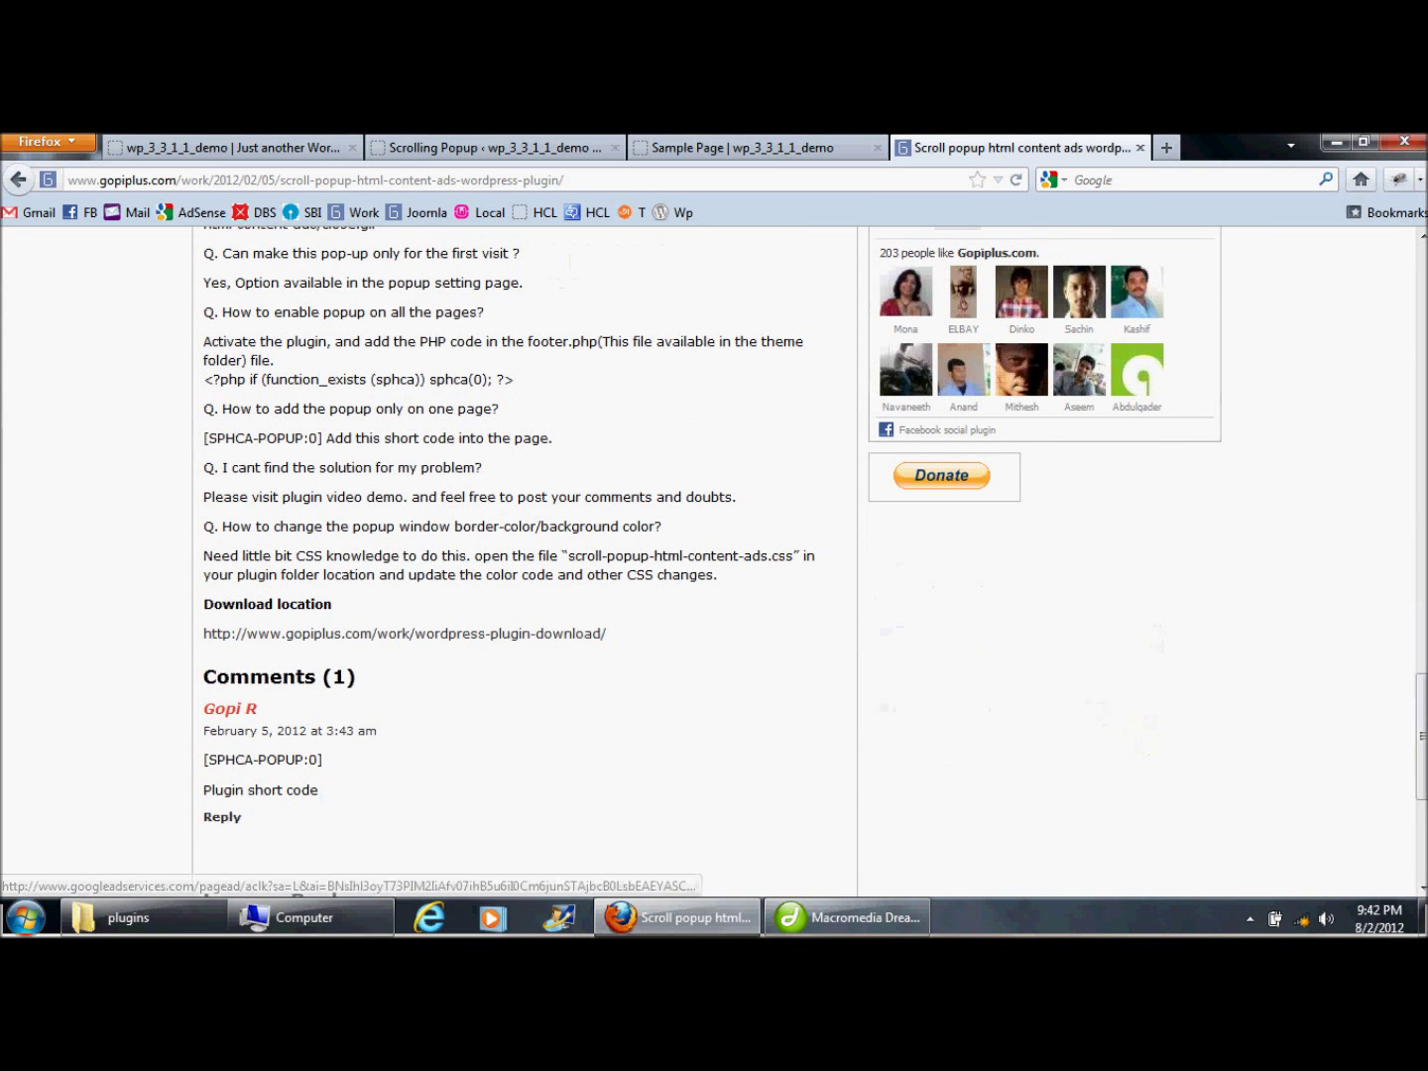
pyautogui.scroll(10, 526, 555)
pyautogui.scroll(-3, 525, 555)
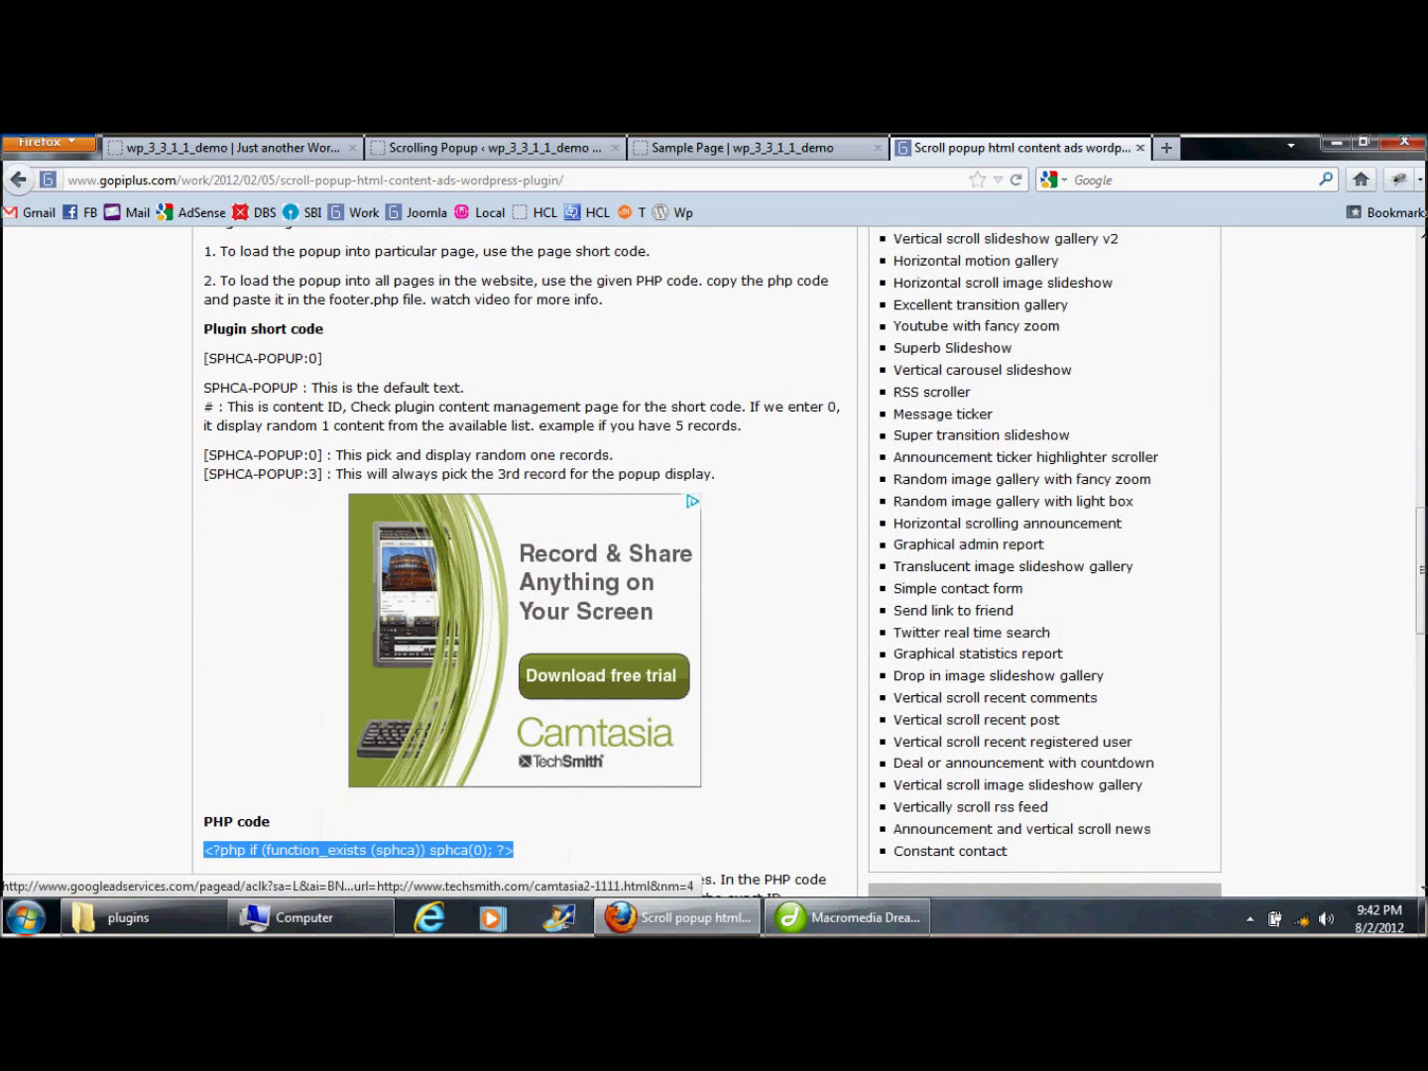
pyautogui.doubleClick(312, 359)
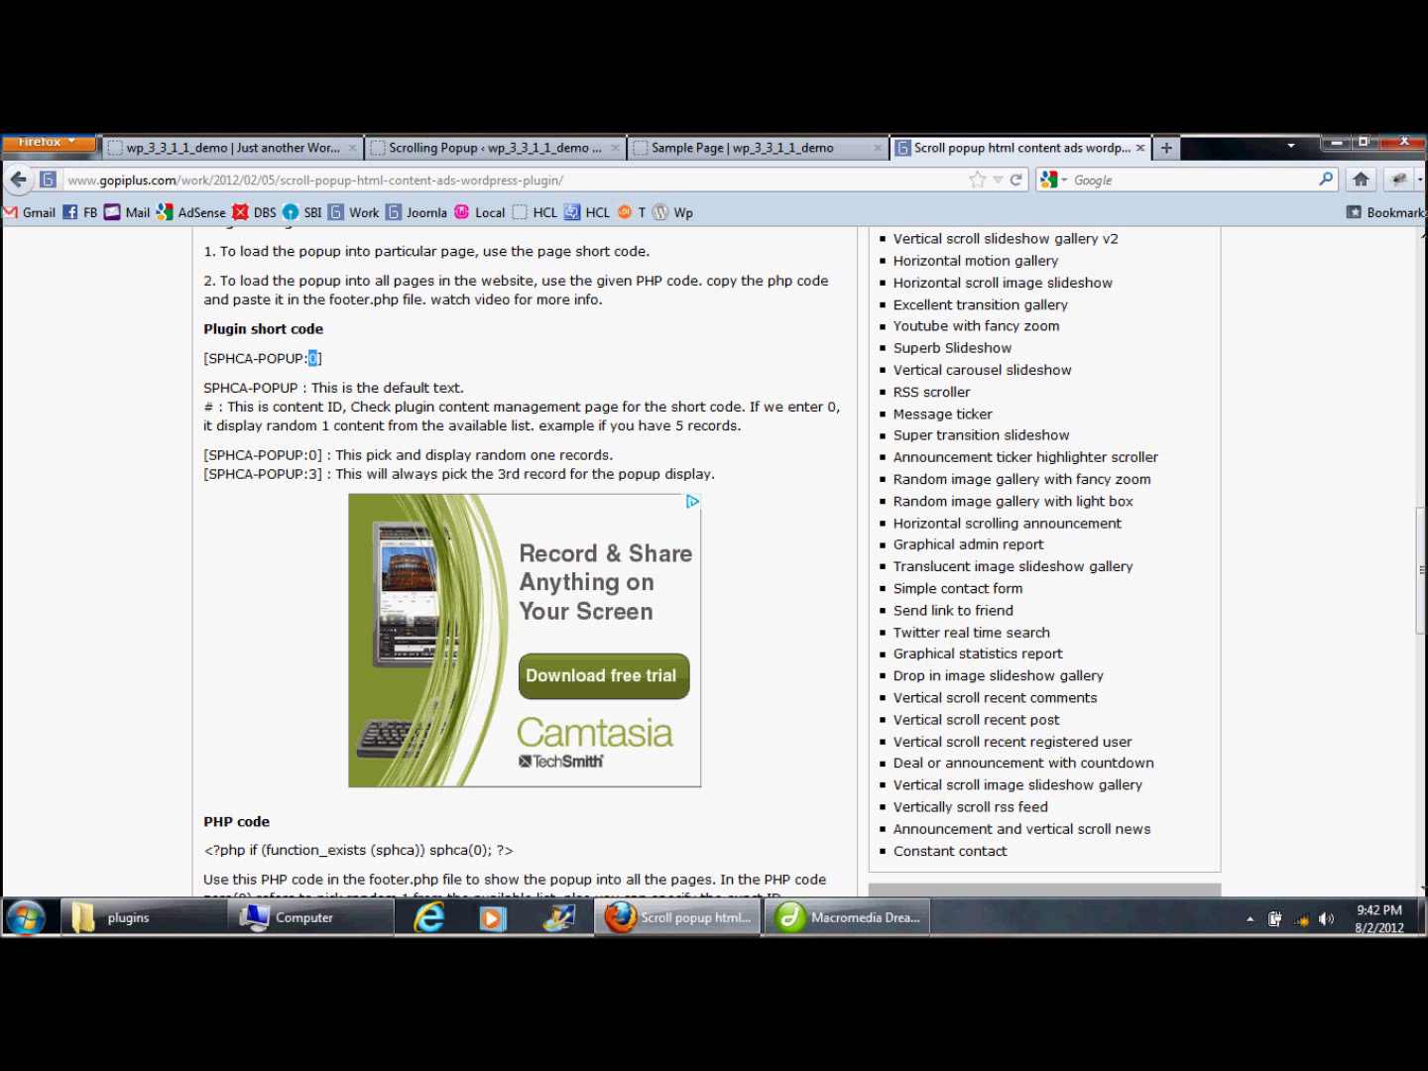
pyautogui.doubleClick(312, 474)
# Examine the ID argument of sphca(0) in the documentation's PHP code section
pyautogui.scroll(-4, 526, 556)
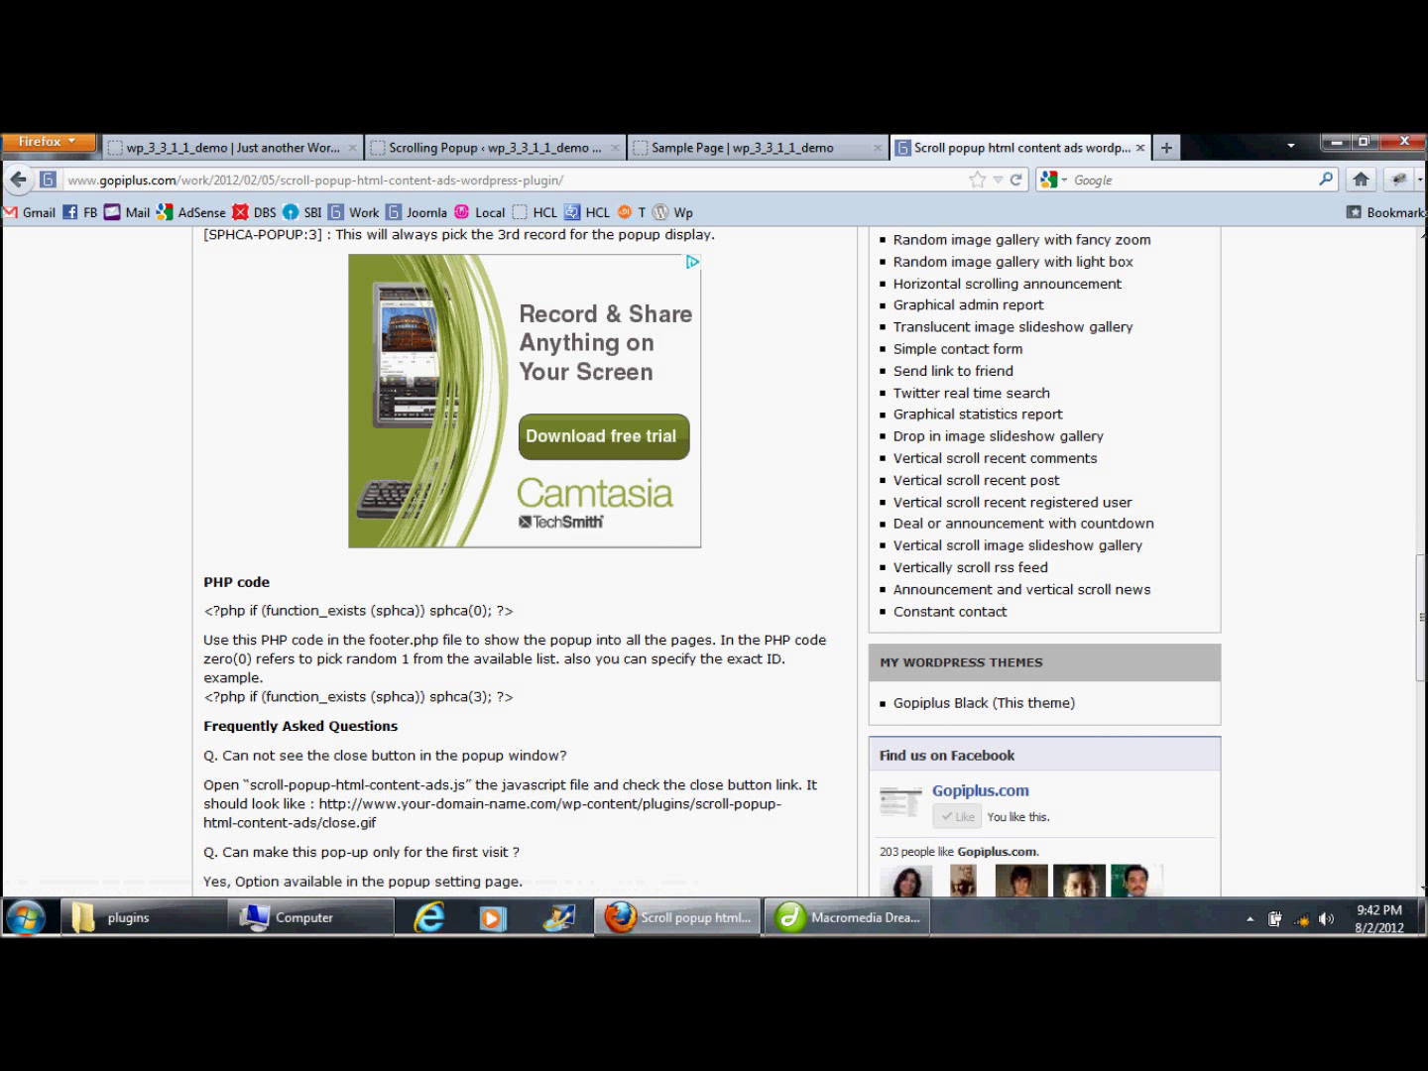
pyautogui.doubleClick(478, 611)
pyautogui.click(477, 610)
pyautogui.doubleClick(477, 610)
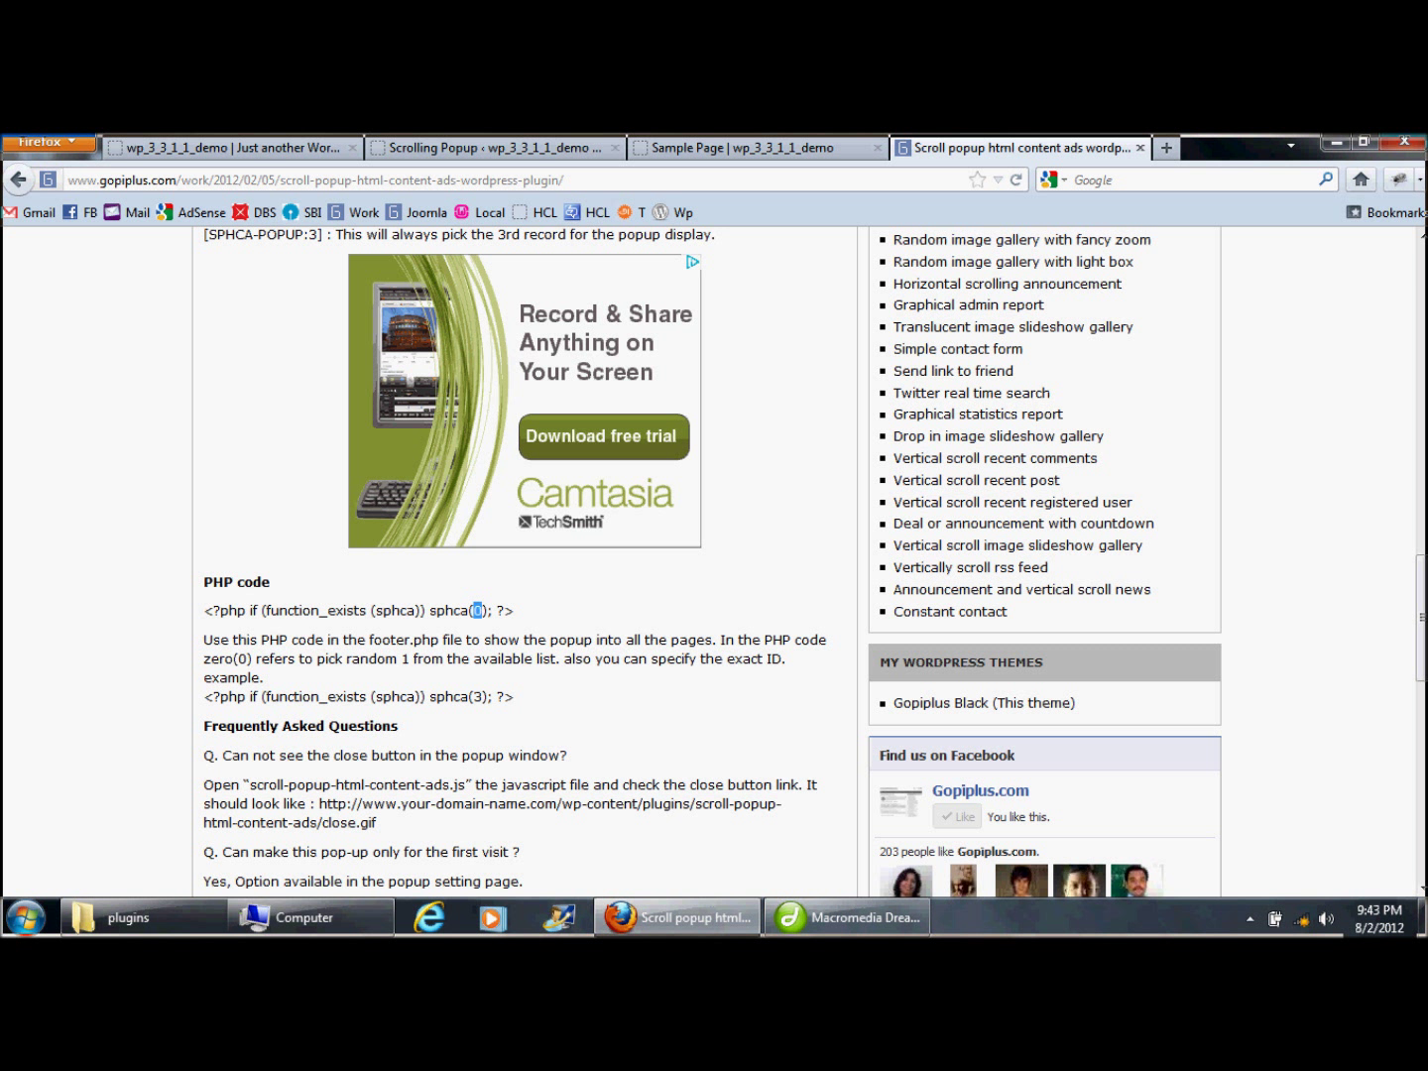